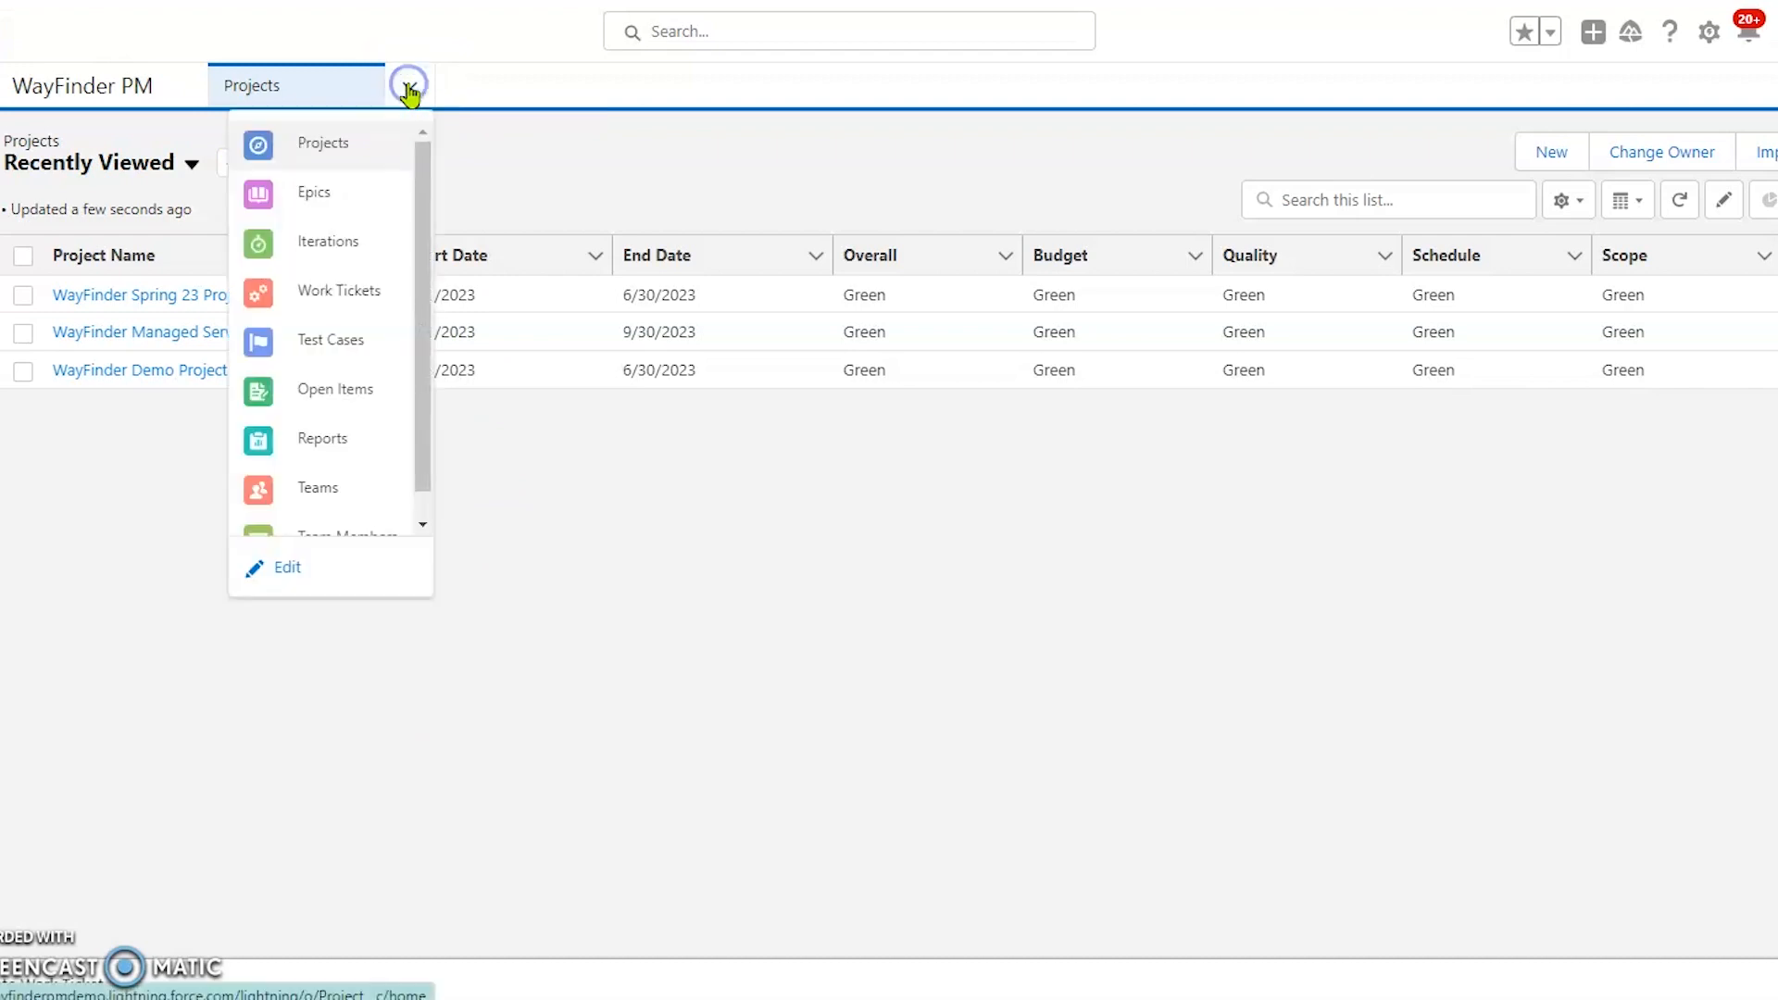
Open the Work Tickets list and start creating a new work ticket.
{"action": "left_click", "coordinate": [310, 295]}
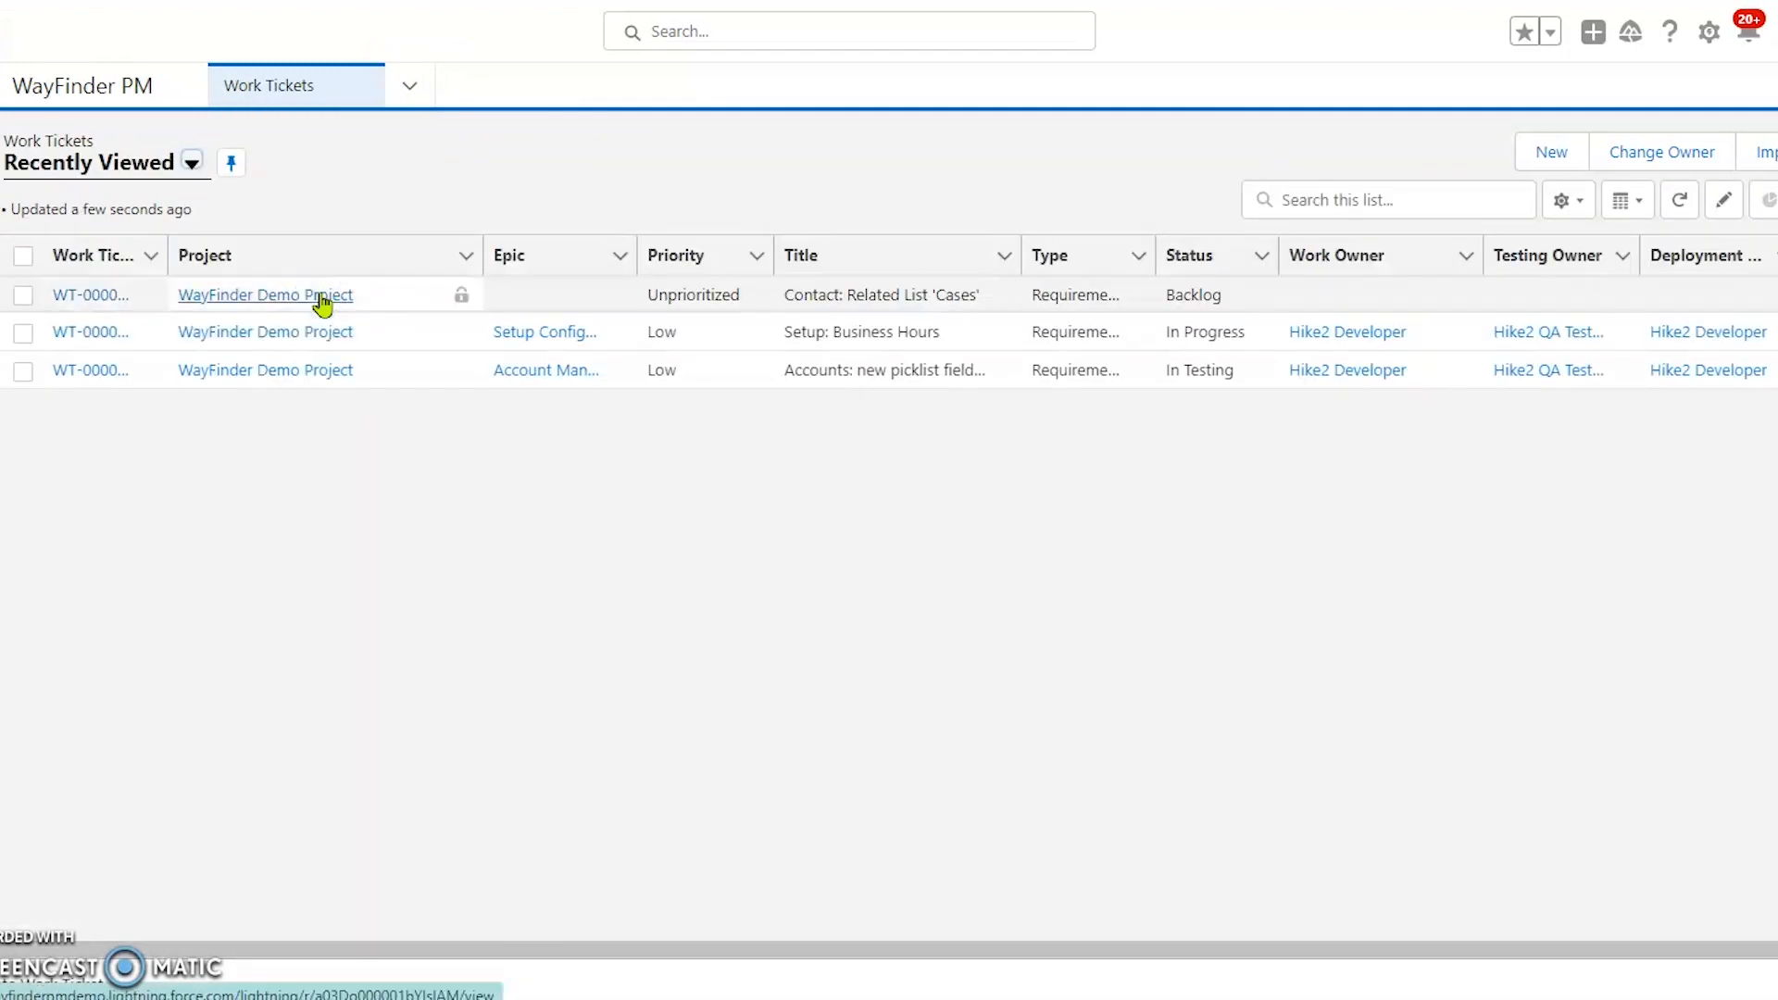
{"action": "left_click", "coordinate": [190, 167]}
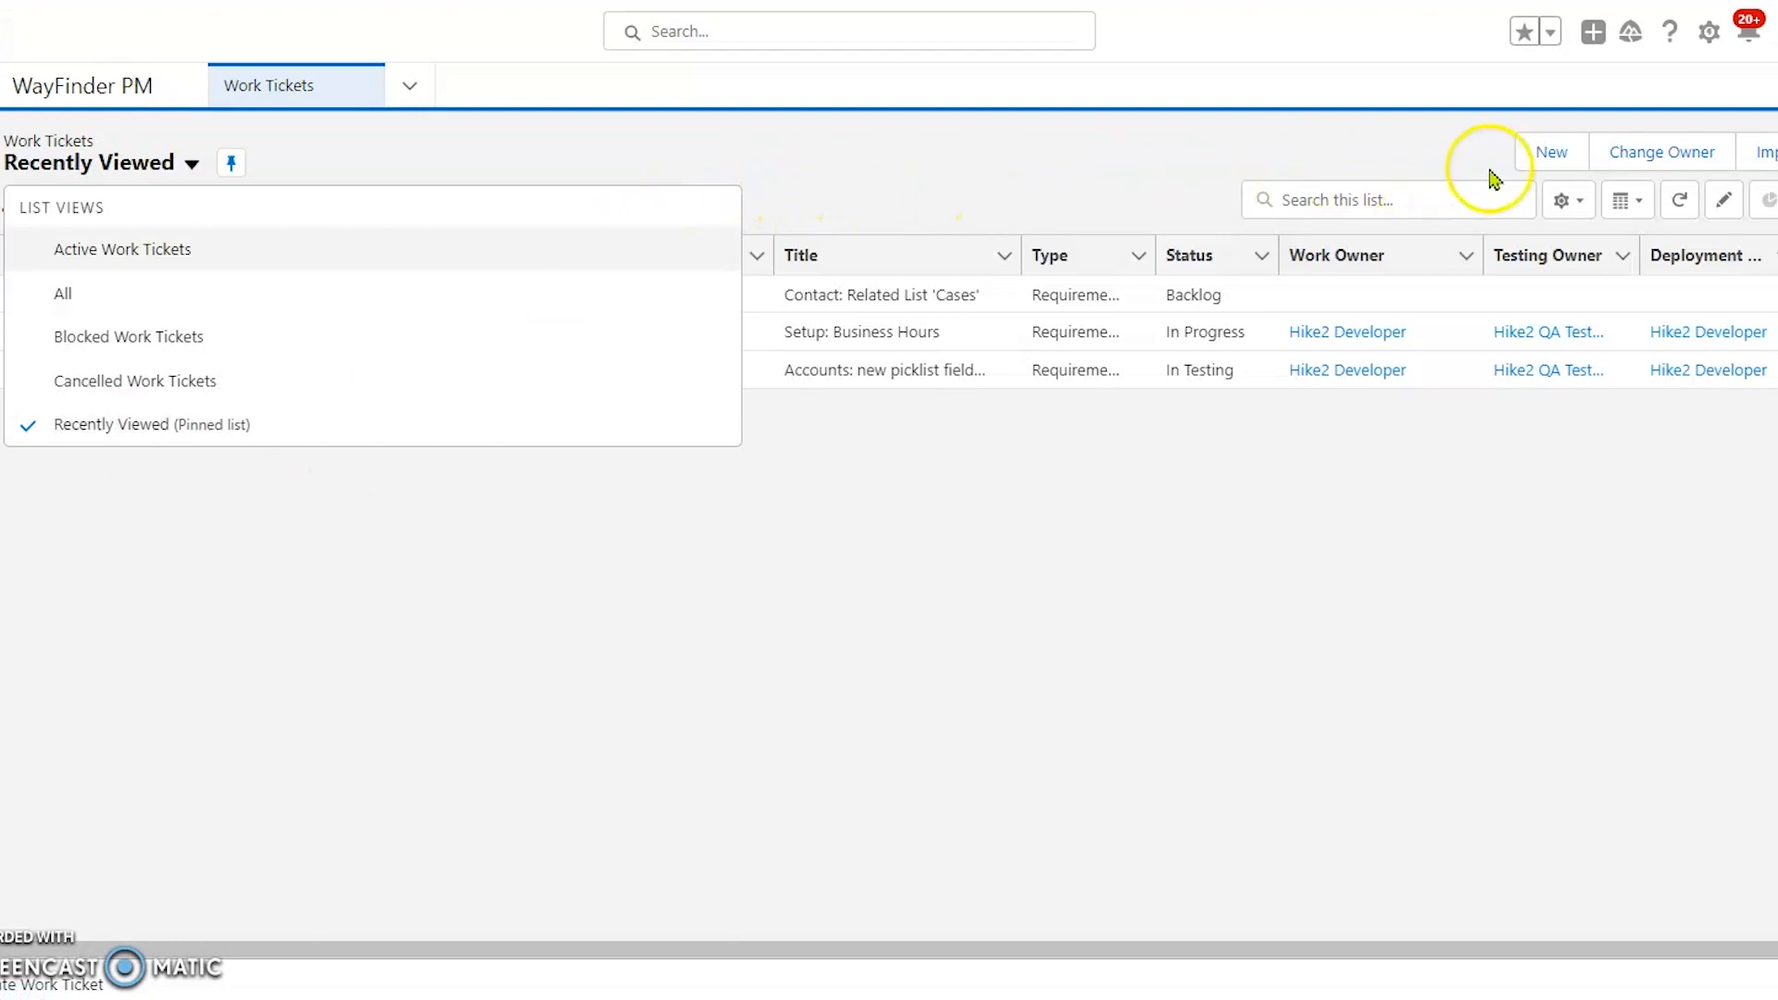
{"action": "left_click", "coordinate": [1553, 159]}
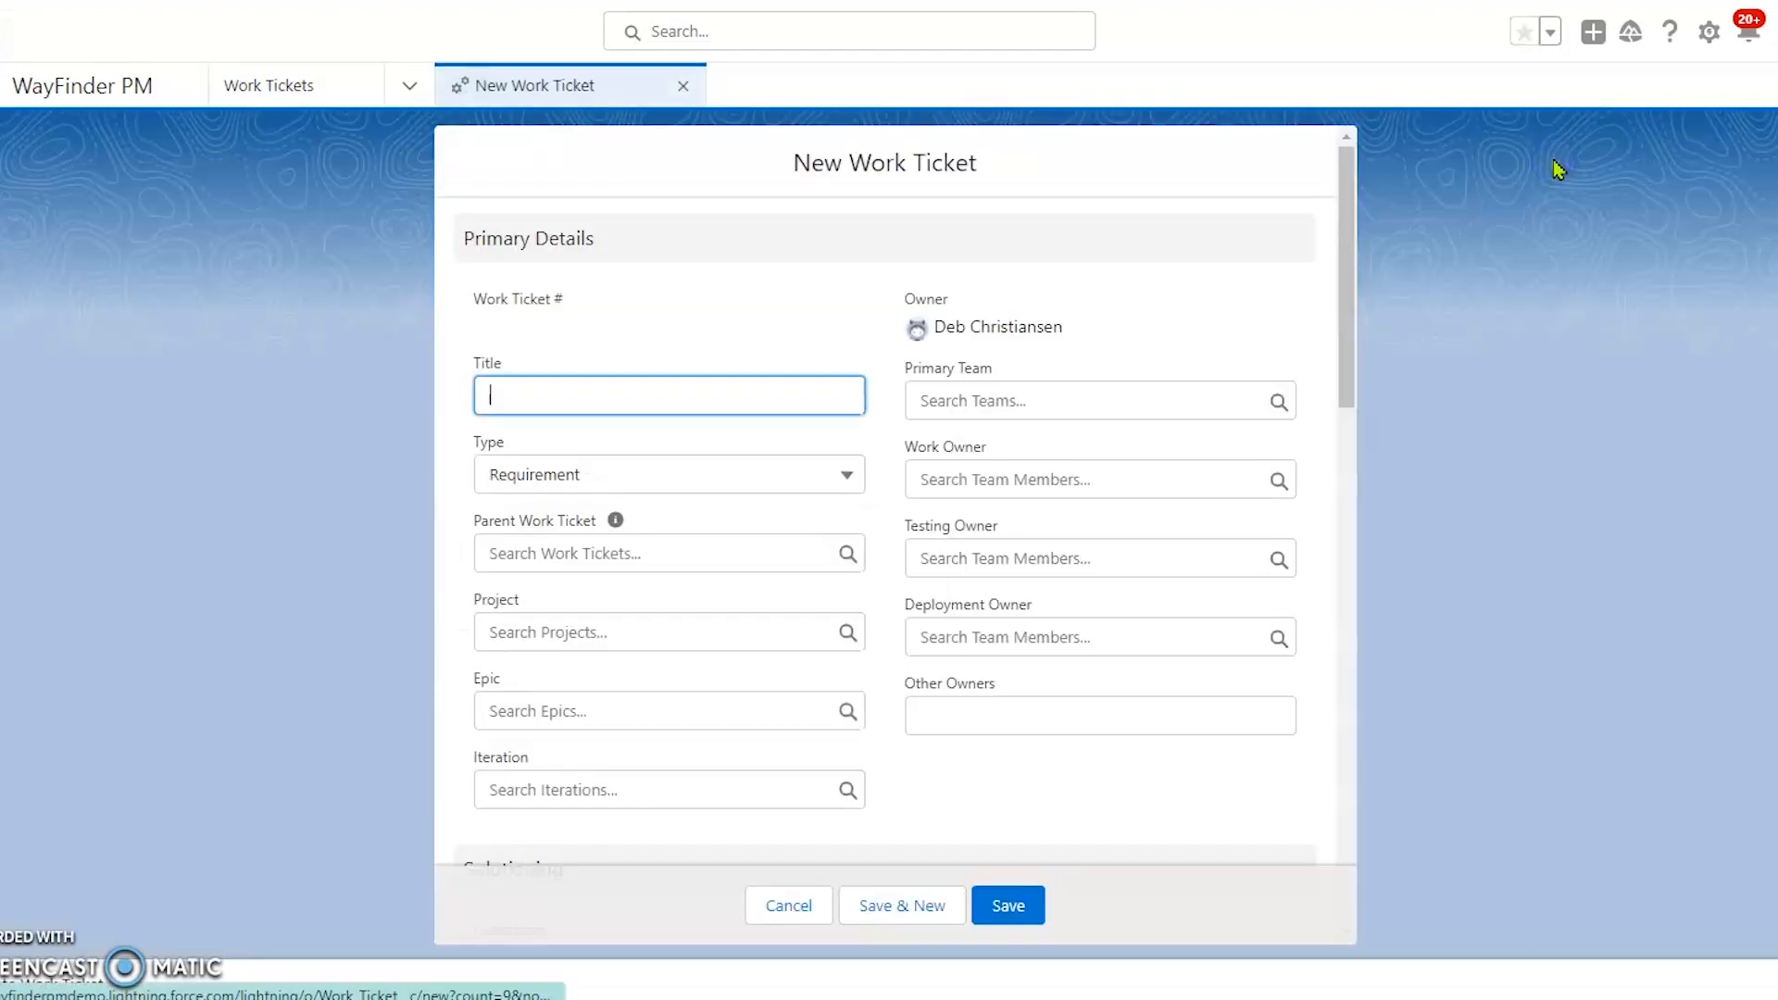
Title the new ticket "Account: new picklist field 'Type'" and keep its type as Requirement.
{"action": "type", "text": "A"}
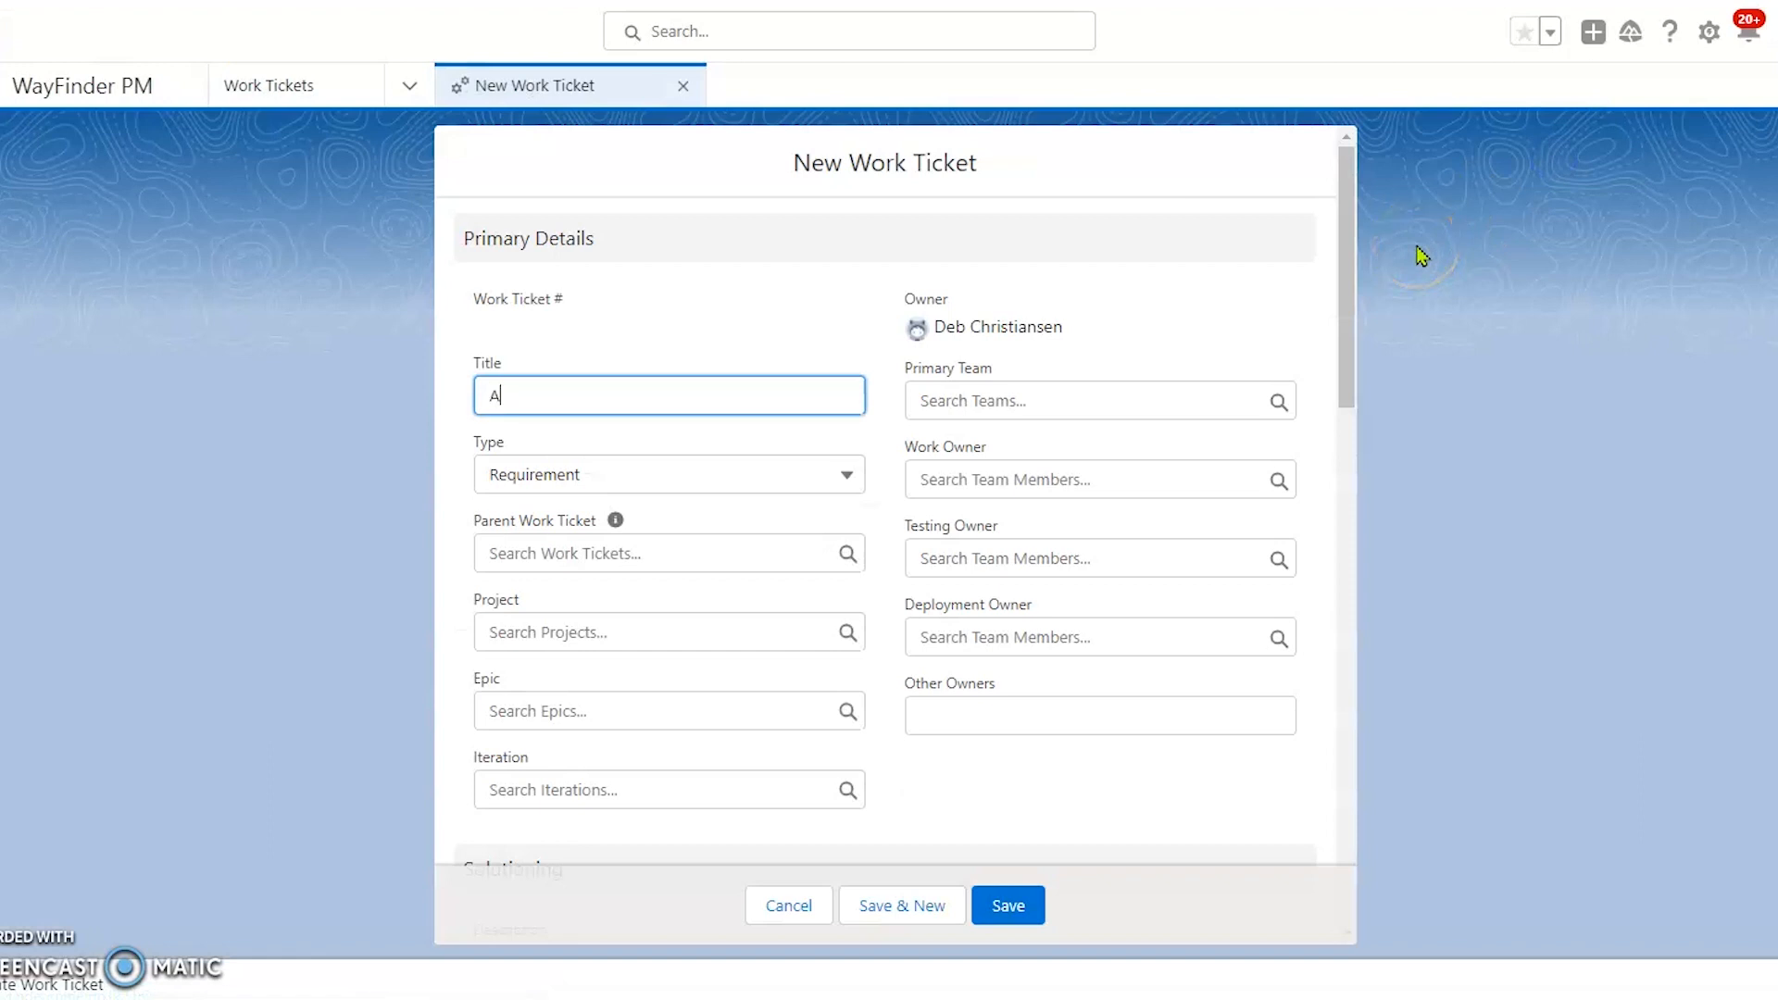
{"action": "type", "text": "ccount"}
{"action": "type", "text": ": new picklist "}
{"action": "type", "text": "fil"}
{"action": "type", "text": "ld "}
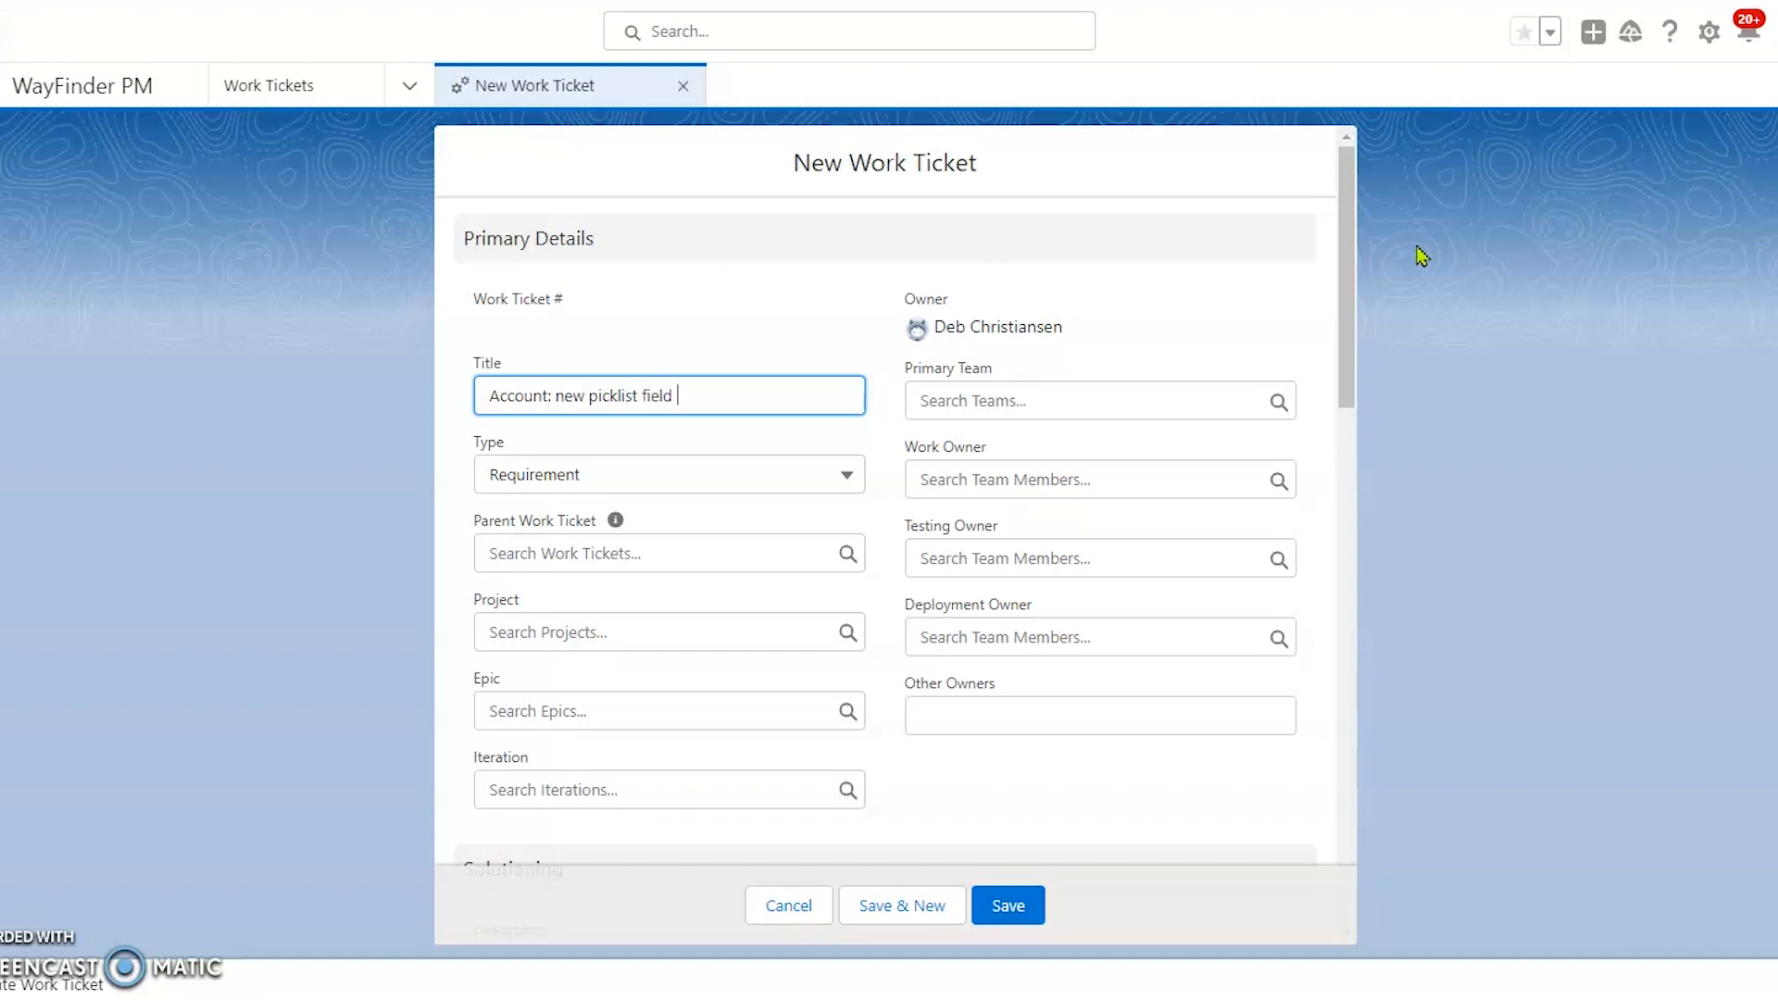
{"action": "type", "text": "'Type'"}
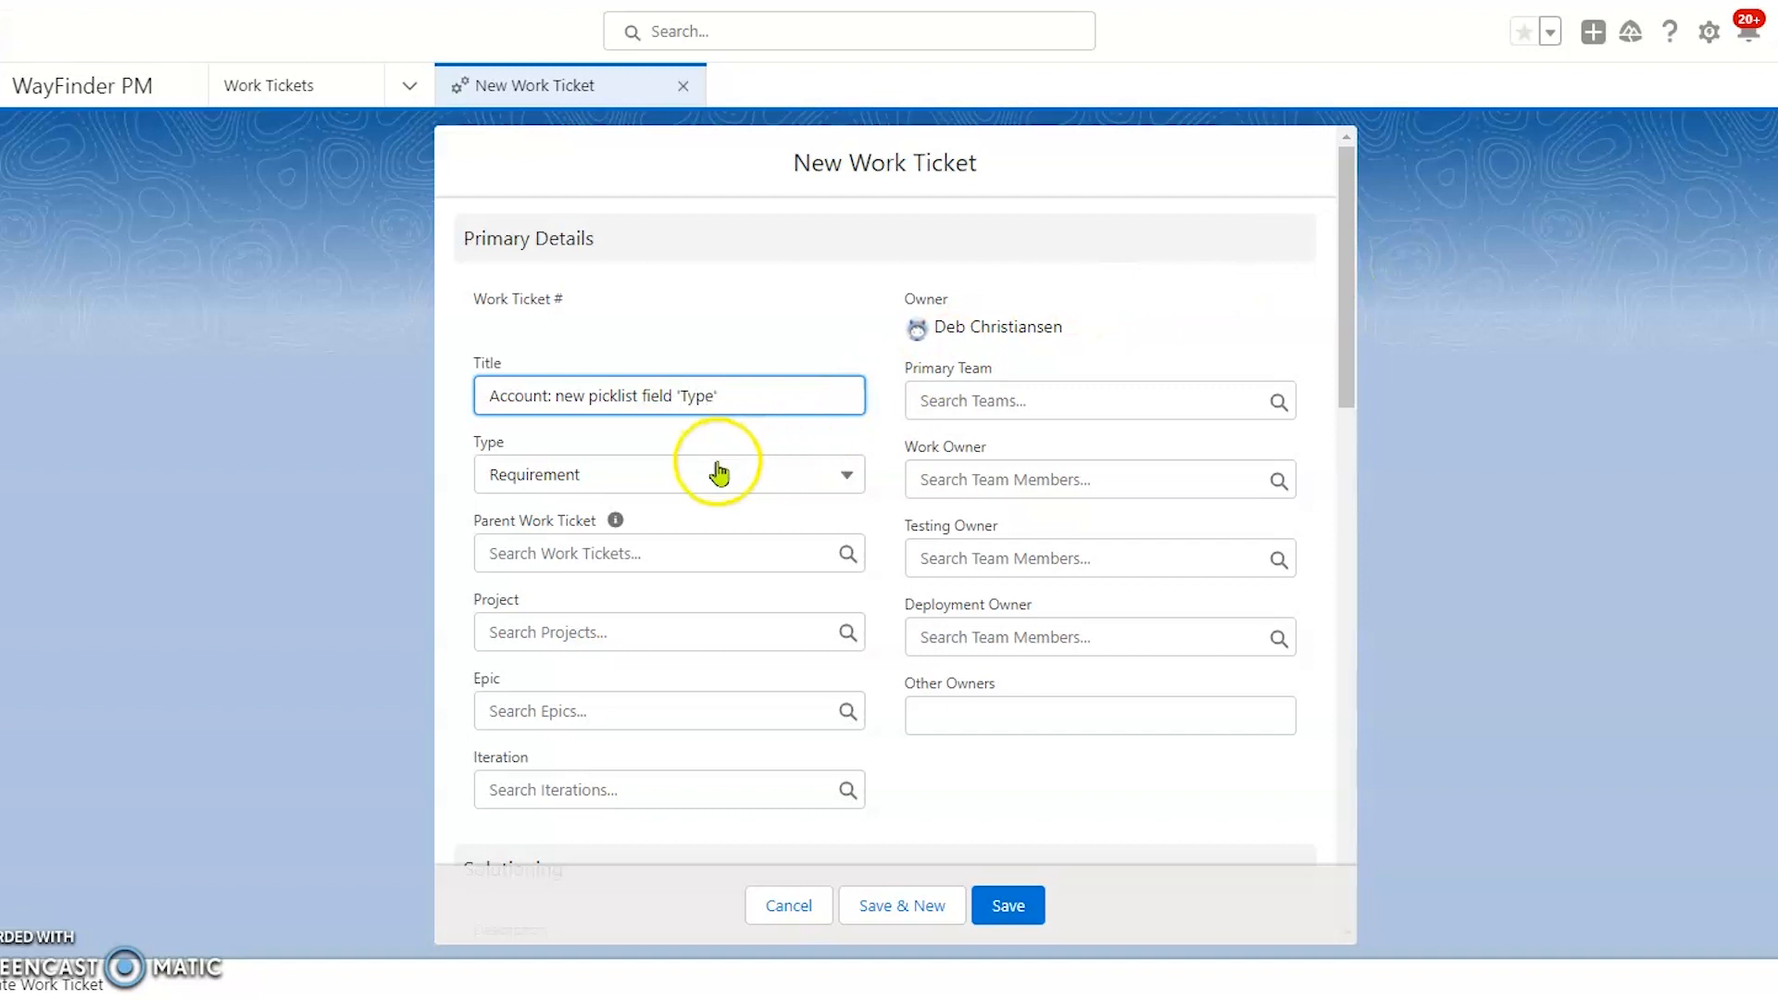
{"action": "left_click", "coordinate": [734, 497]}
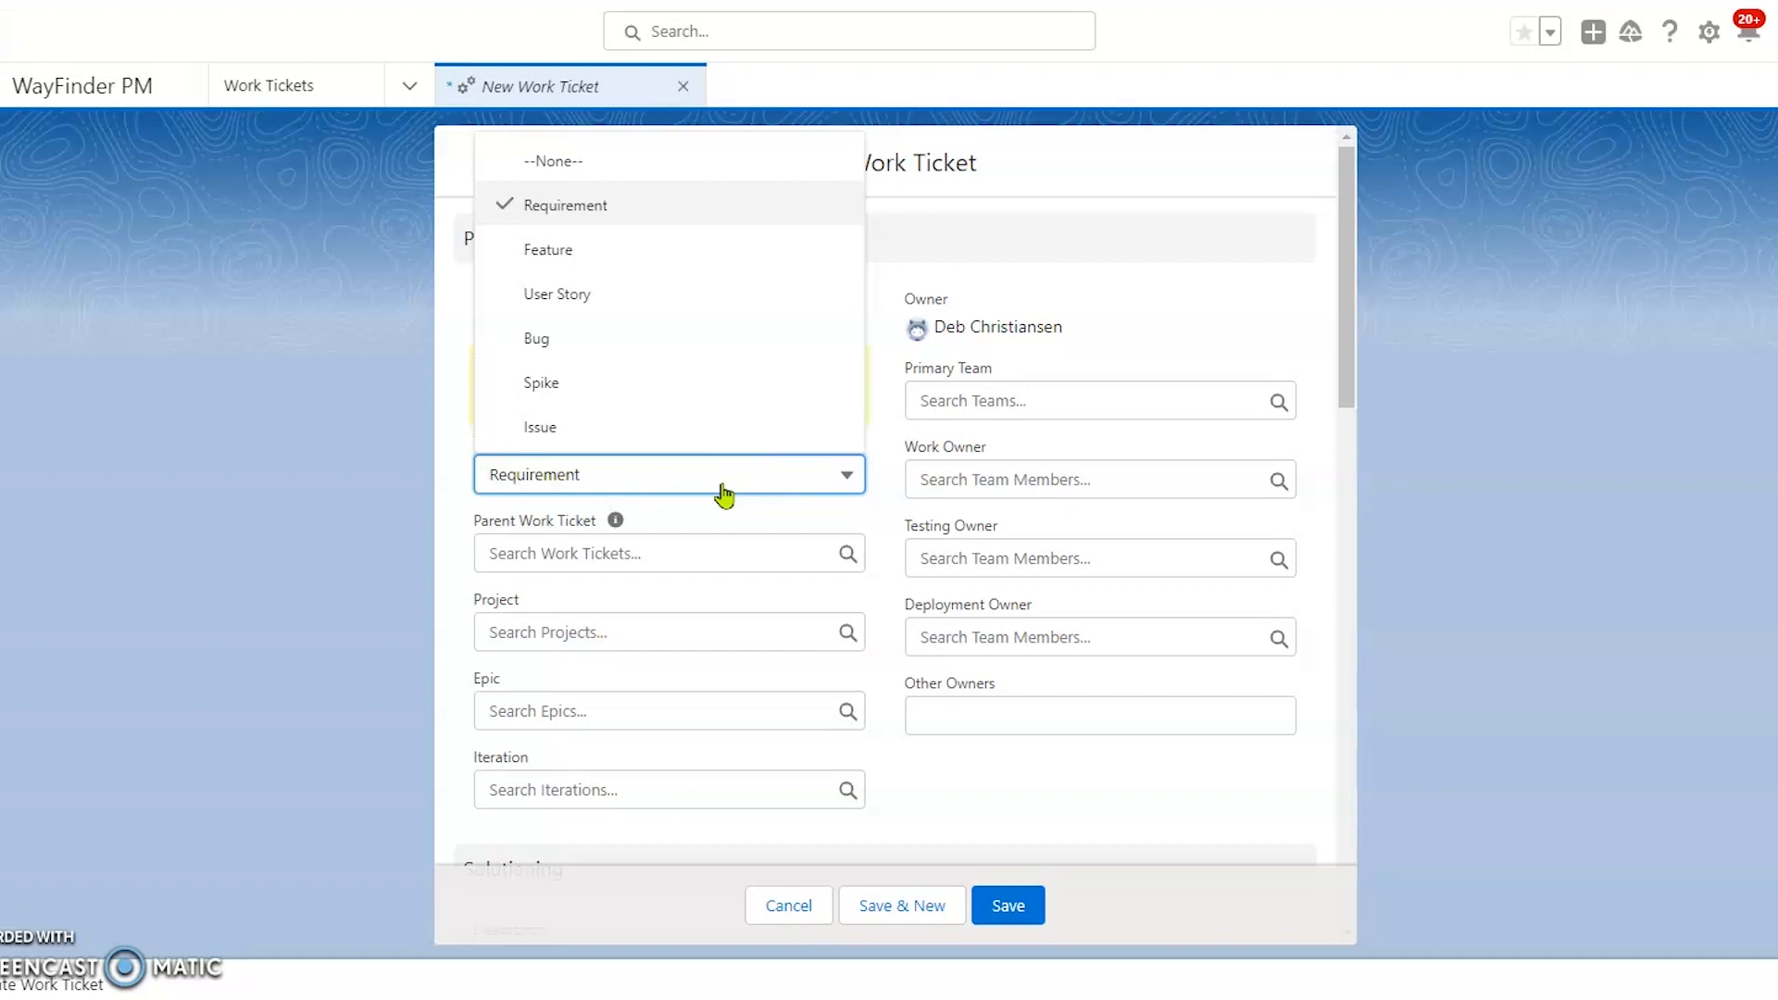
{"action": "left_click", "coordinate": [712, 491]}
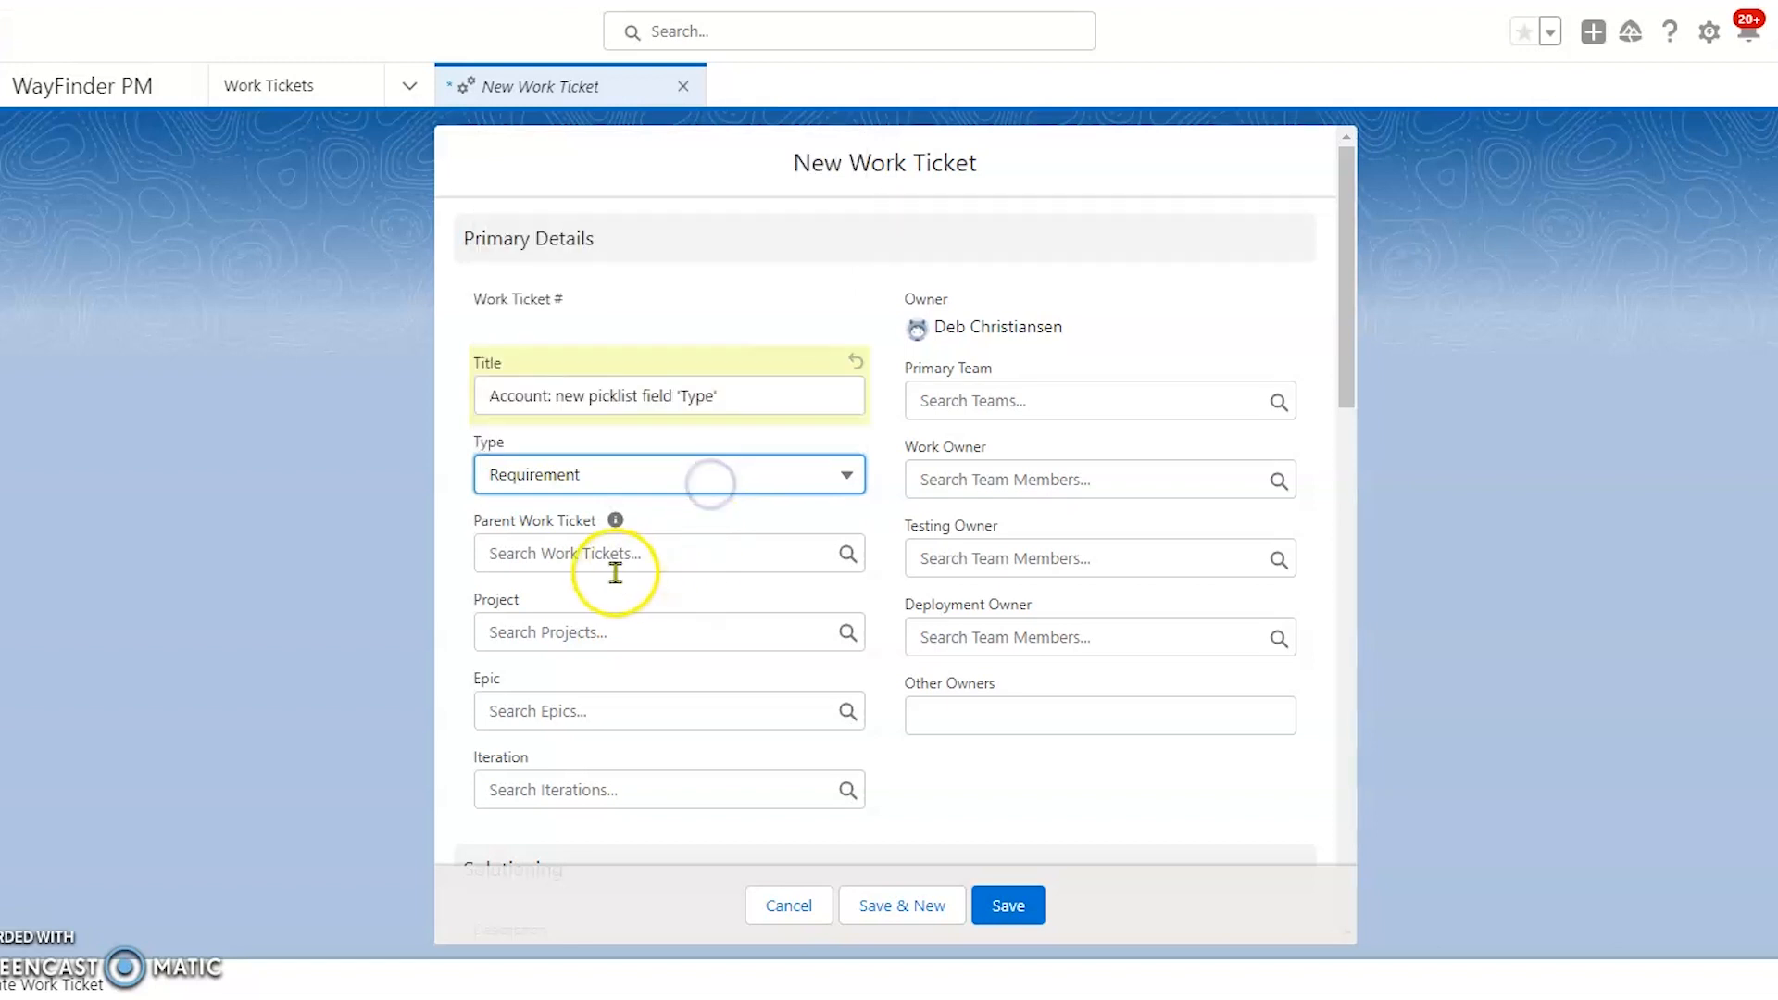
Link the ticket to the WayFinder Spring 23 Project, the Accounts epic and the S23 Sprint 1 iteration.
{"action": "mouse_move", "coordinate": [616, 533]}
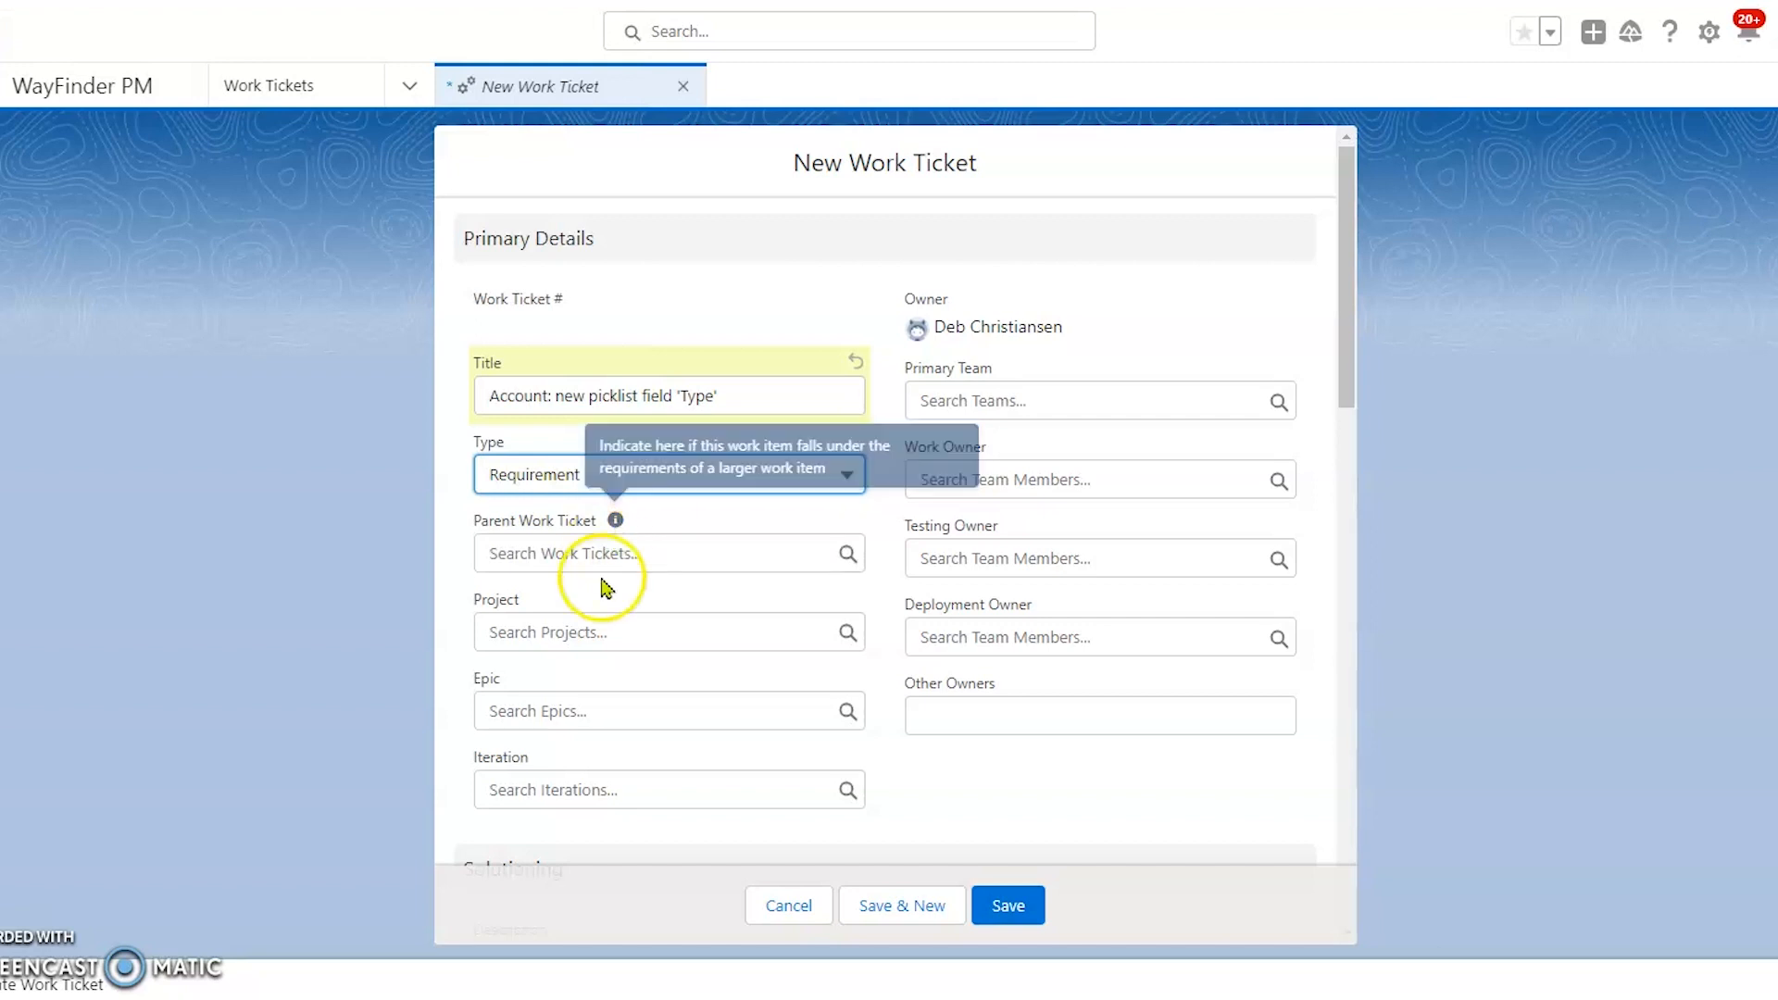
{"action": "left_click", "coordinate": [598, 635]}
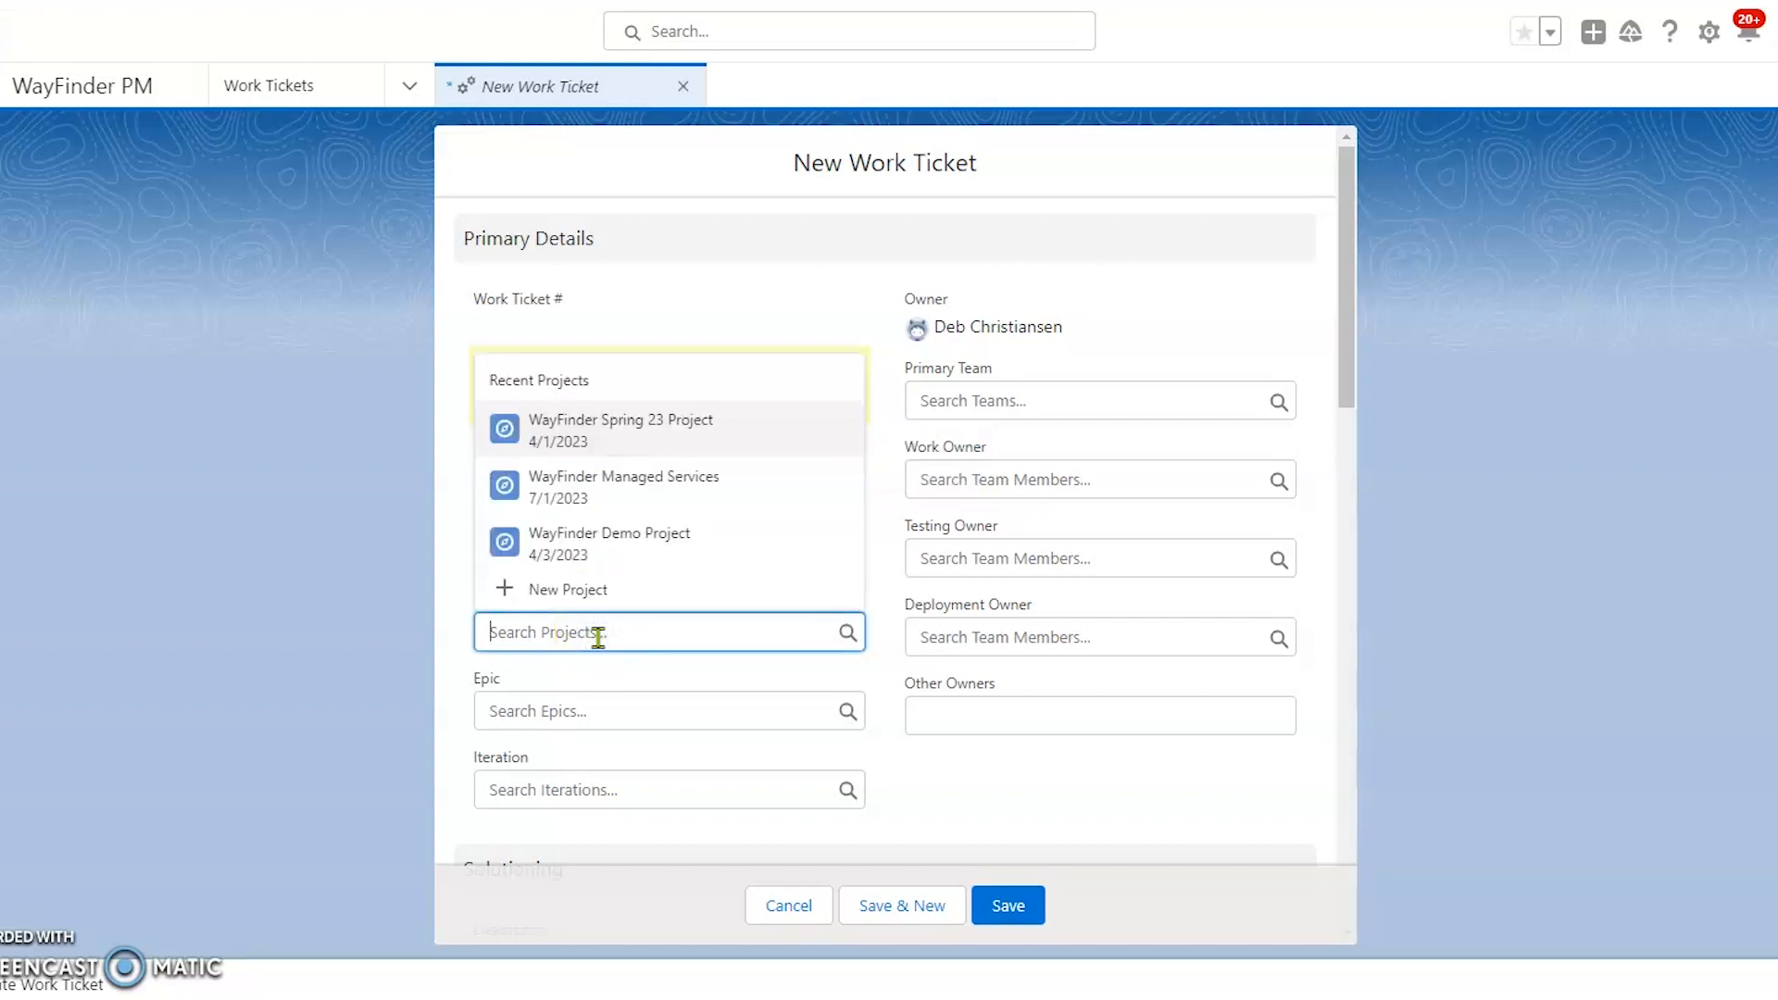
{"action": "left_click", "coordinate": [640, 435]}
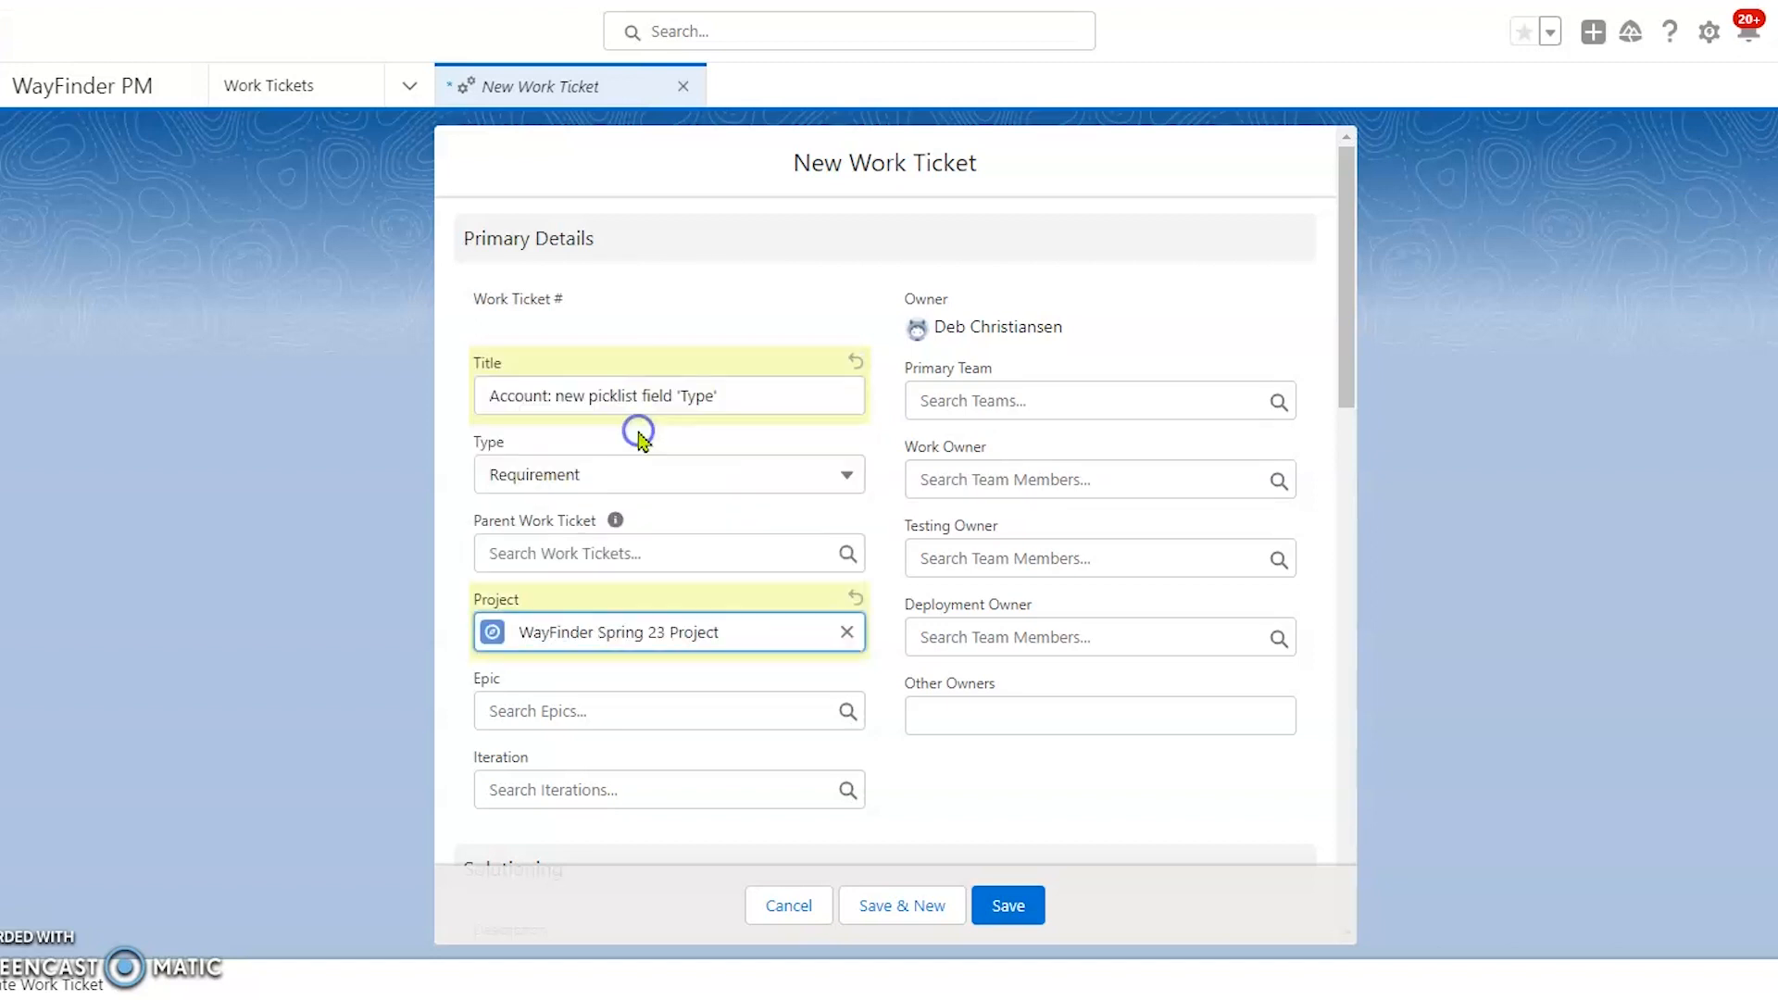
{"action": "left_click", "coordinate": [670, 714]}
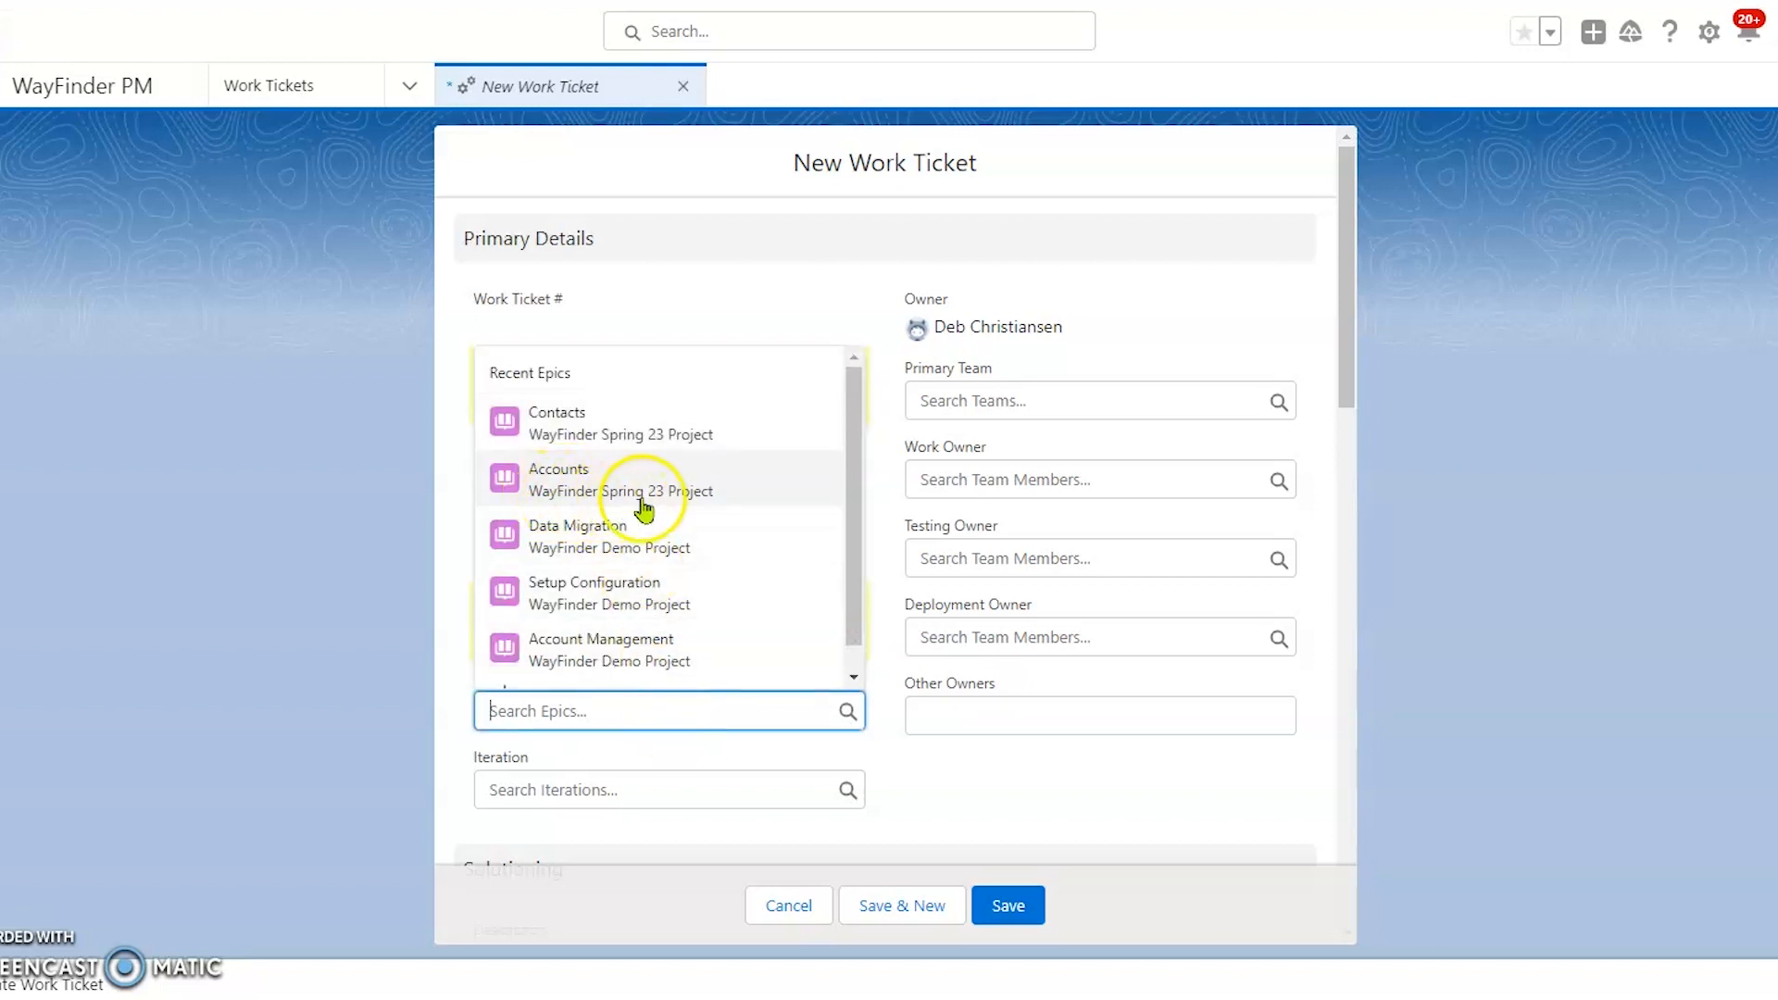
{"action": "left_click", "coordinate": [573, 491]}
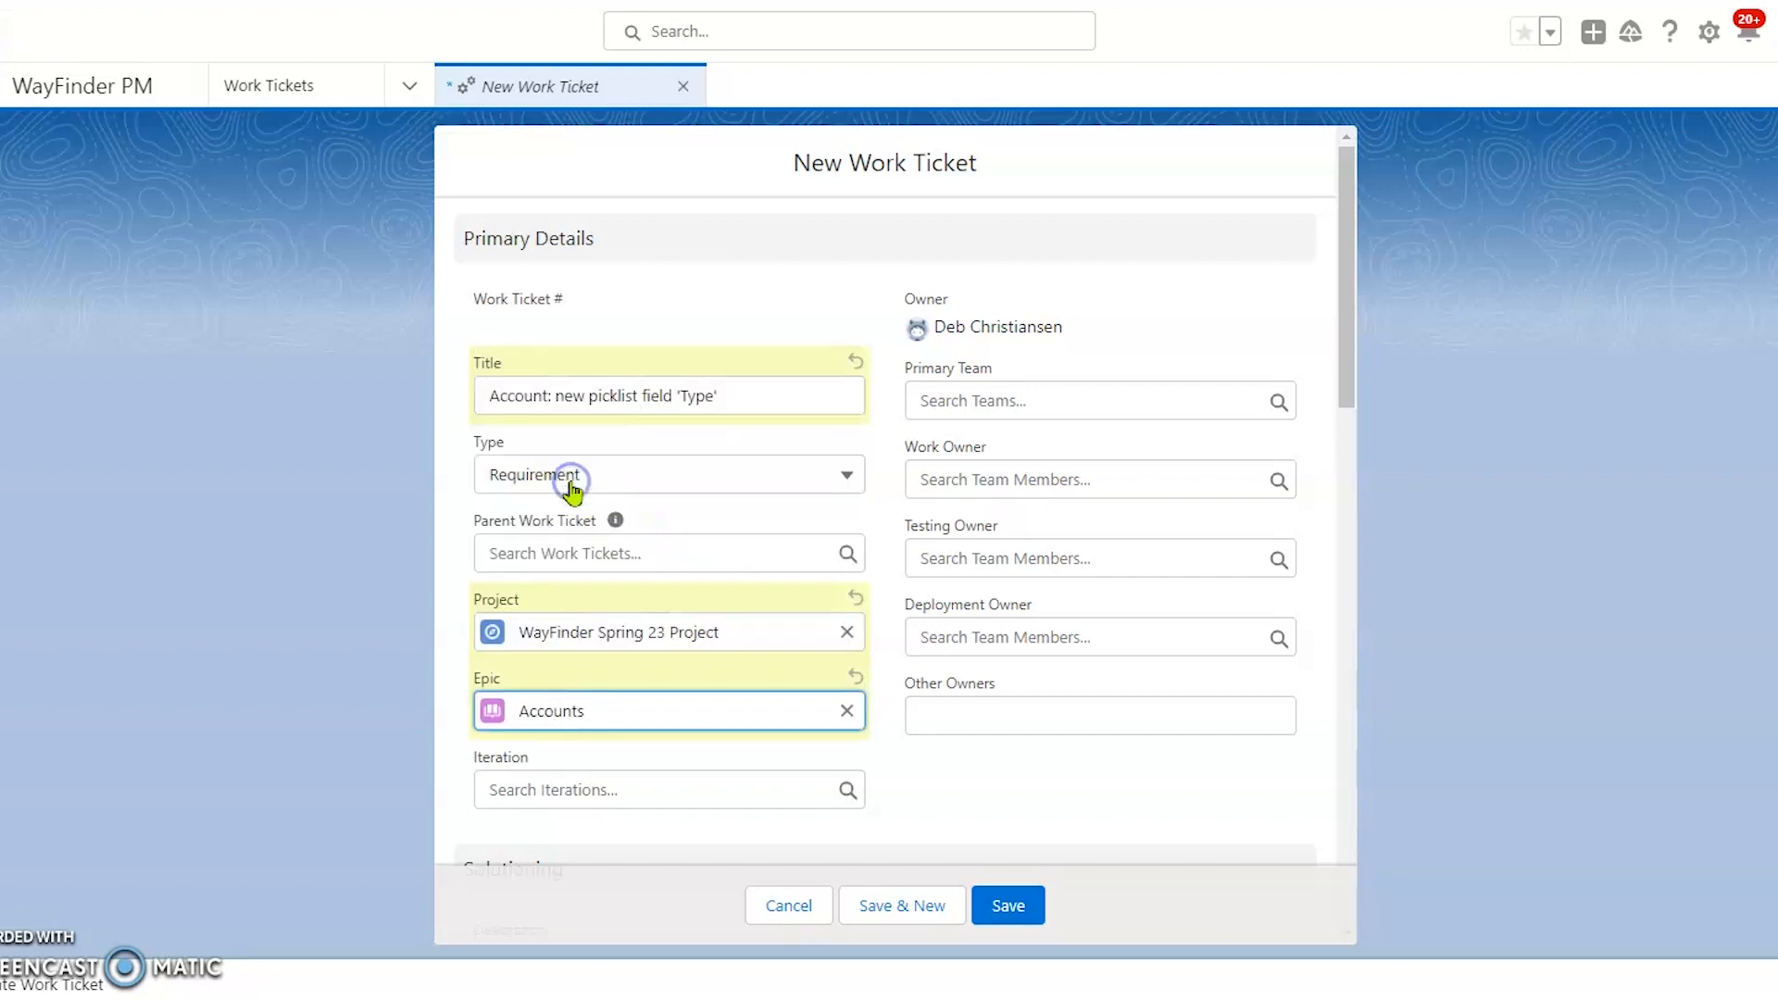
{"action": "left_click", "coordinate": [643, 785]}
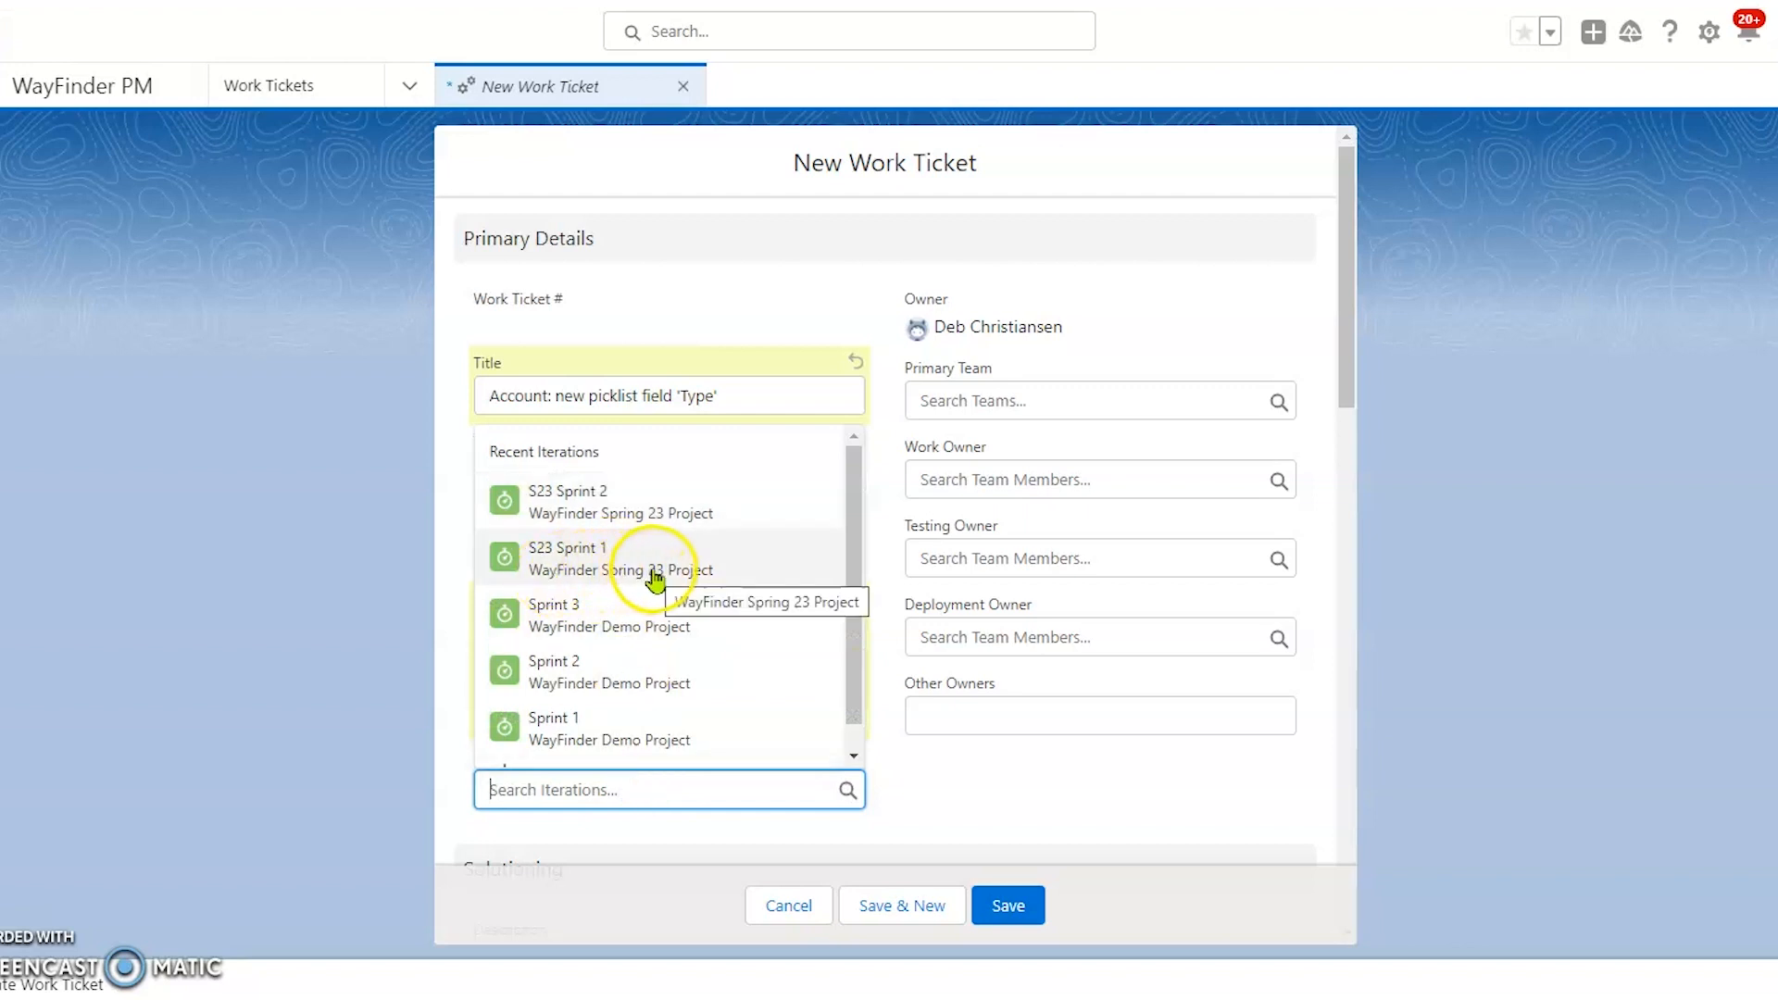
{"action": "left_click", "coordinate": [638, 579]}
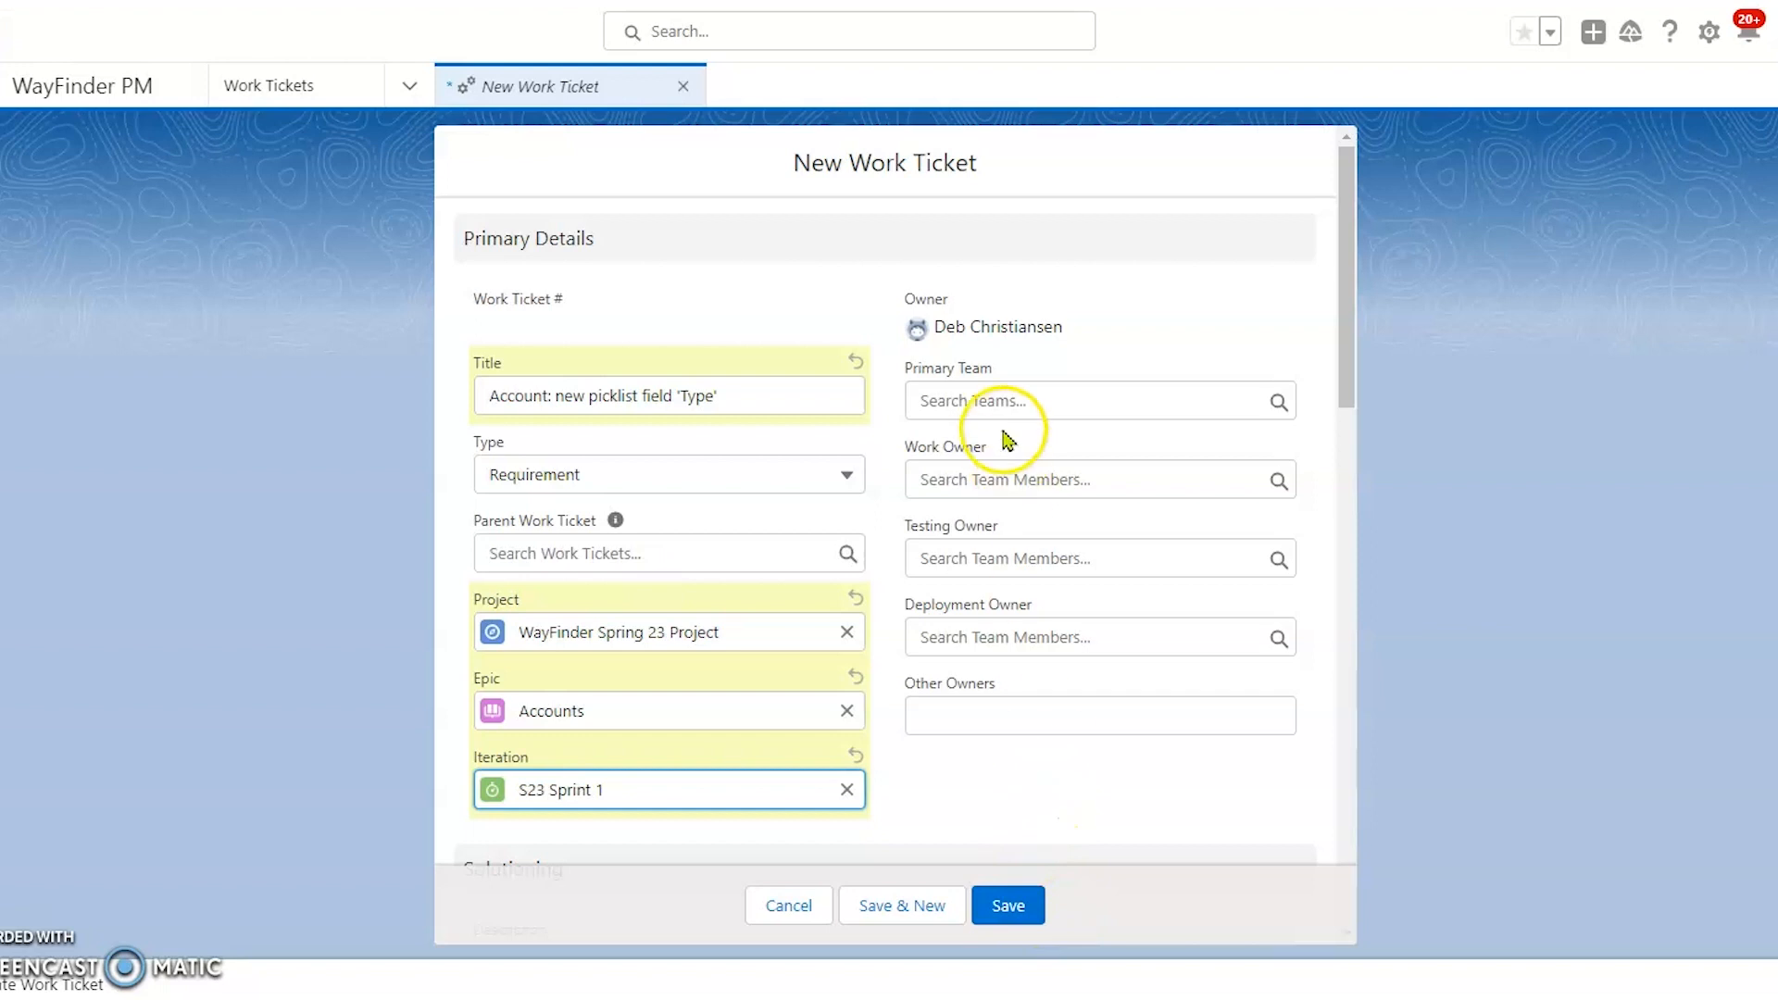
Set the ticket's primary team to Hike2 WayFinder PM and its work owner to Hike2 Business Analyst.
{"action": "left_click", "coordinate": [1072, 396]}
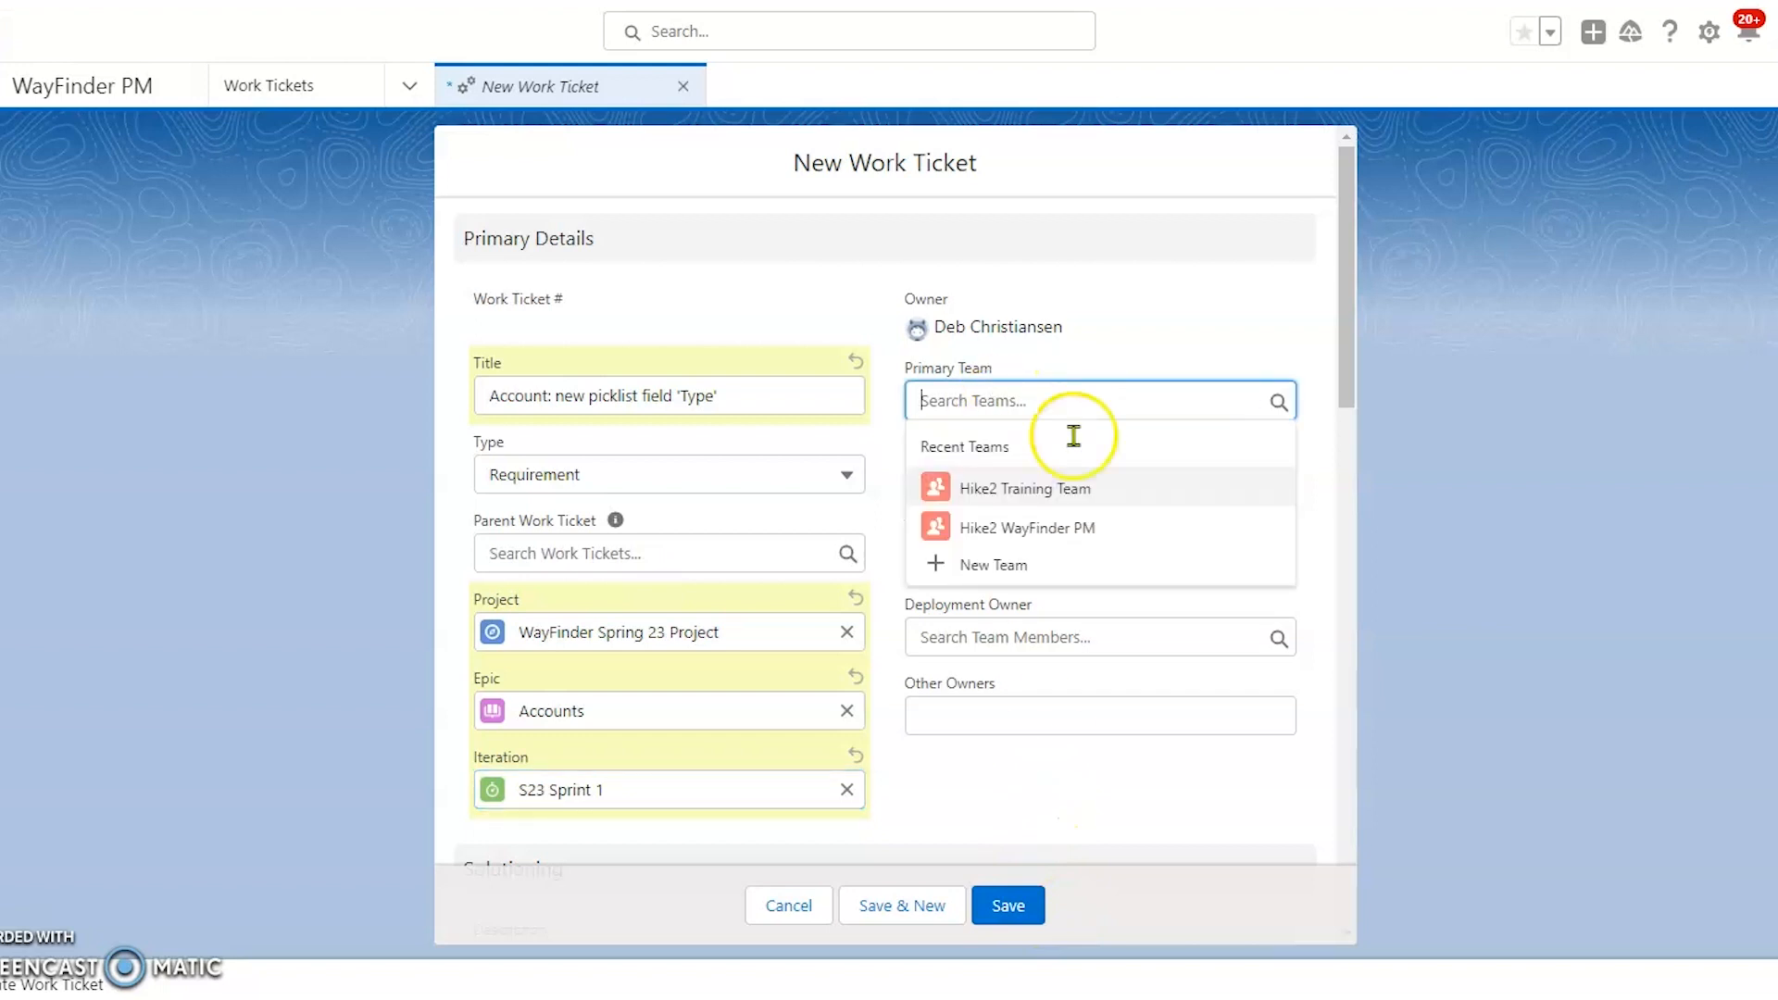
{"action": "left_click", "coordinate": [1077, 540]}
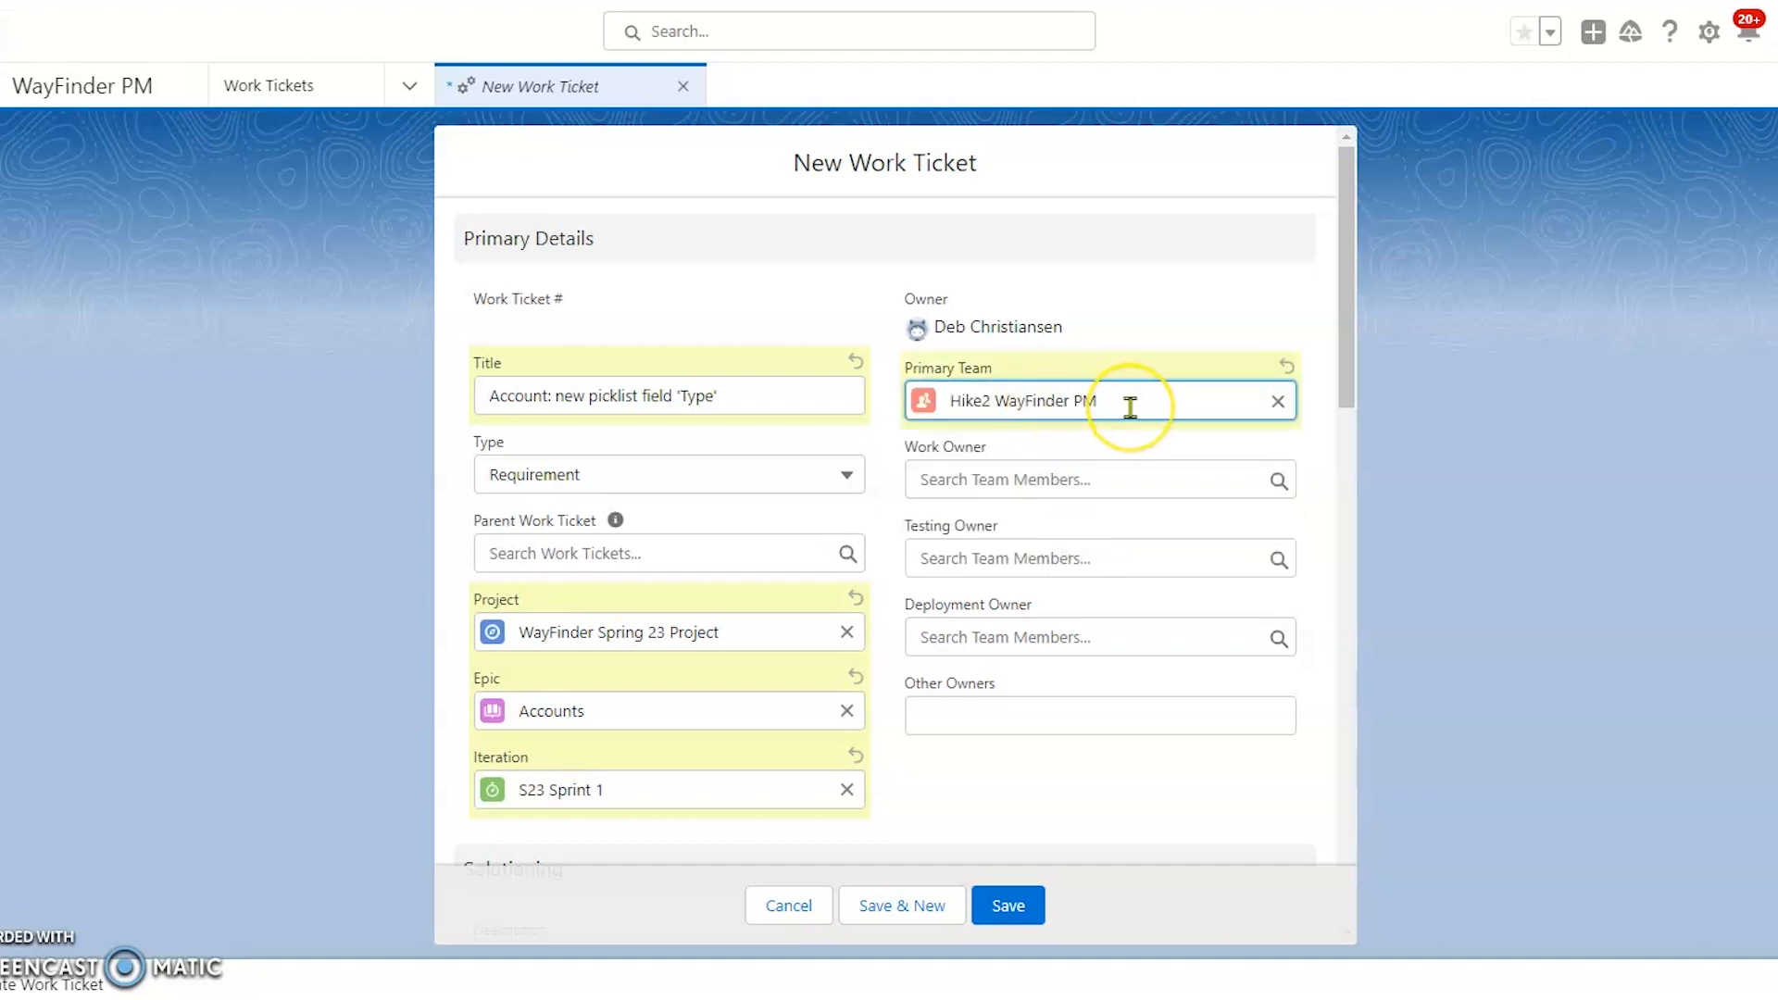
{"action": "left_click", "coordinate": [1024, 480]}
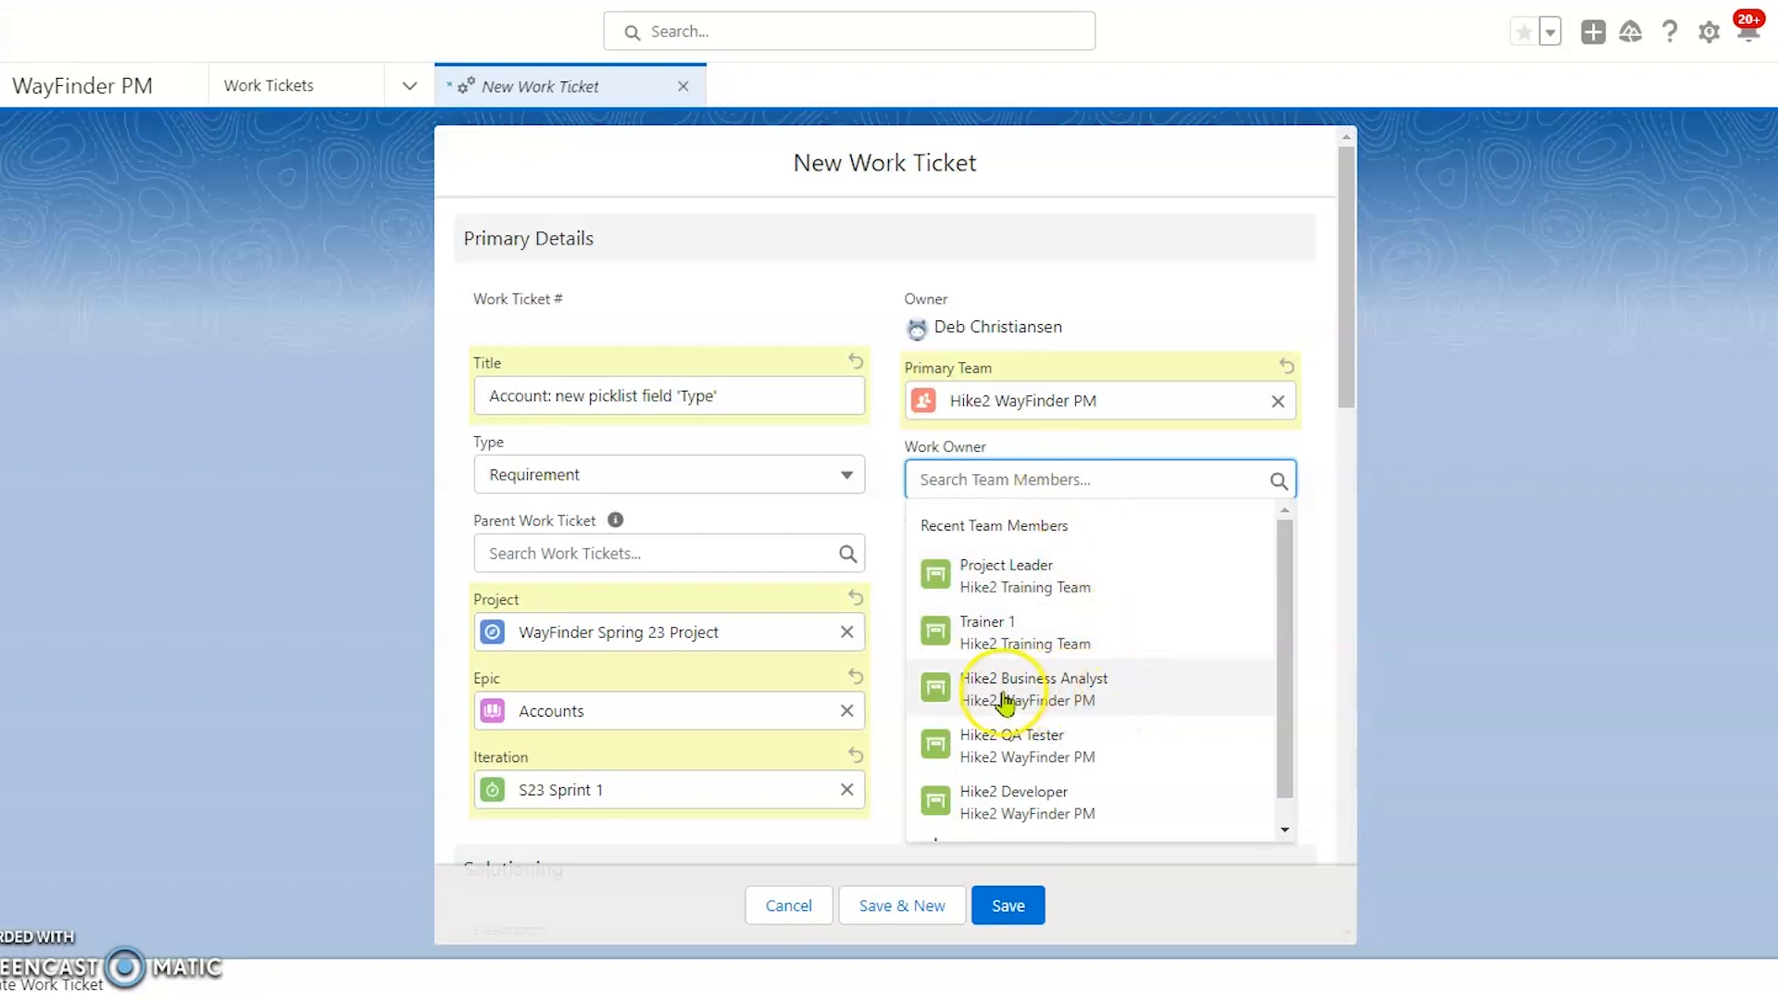
{"action": "left_click", "coordinate": [1039, 694]}
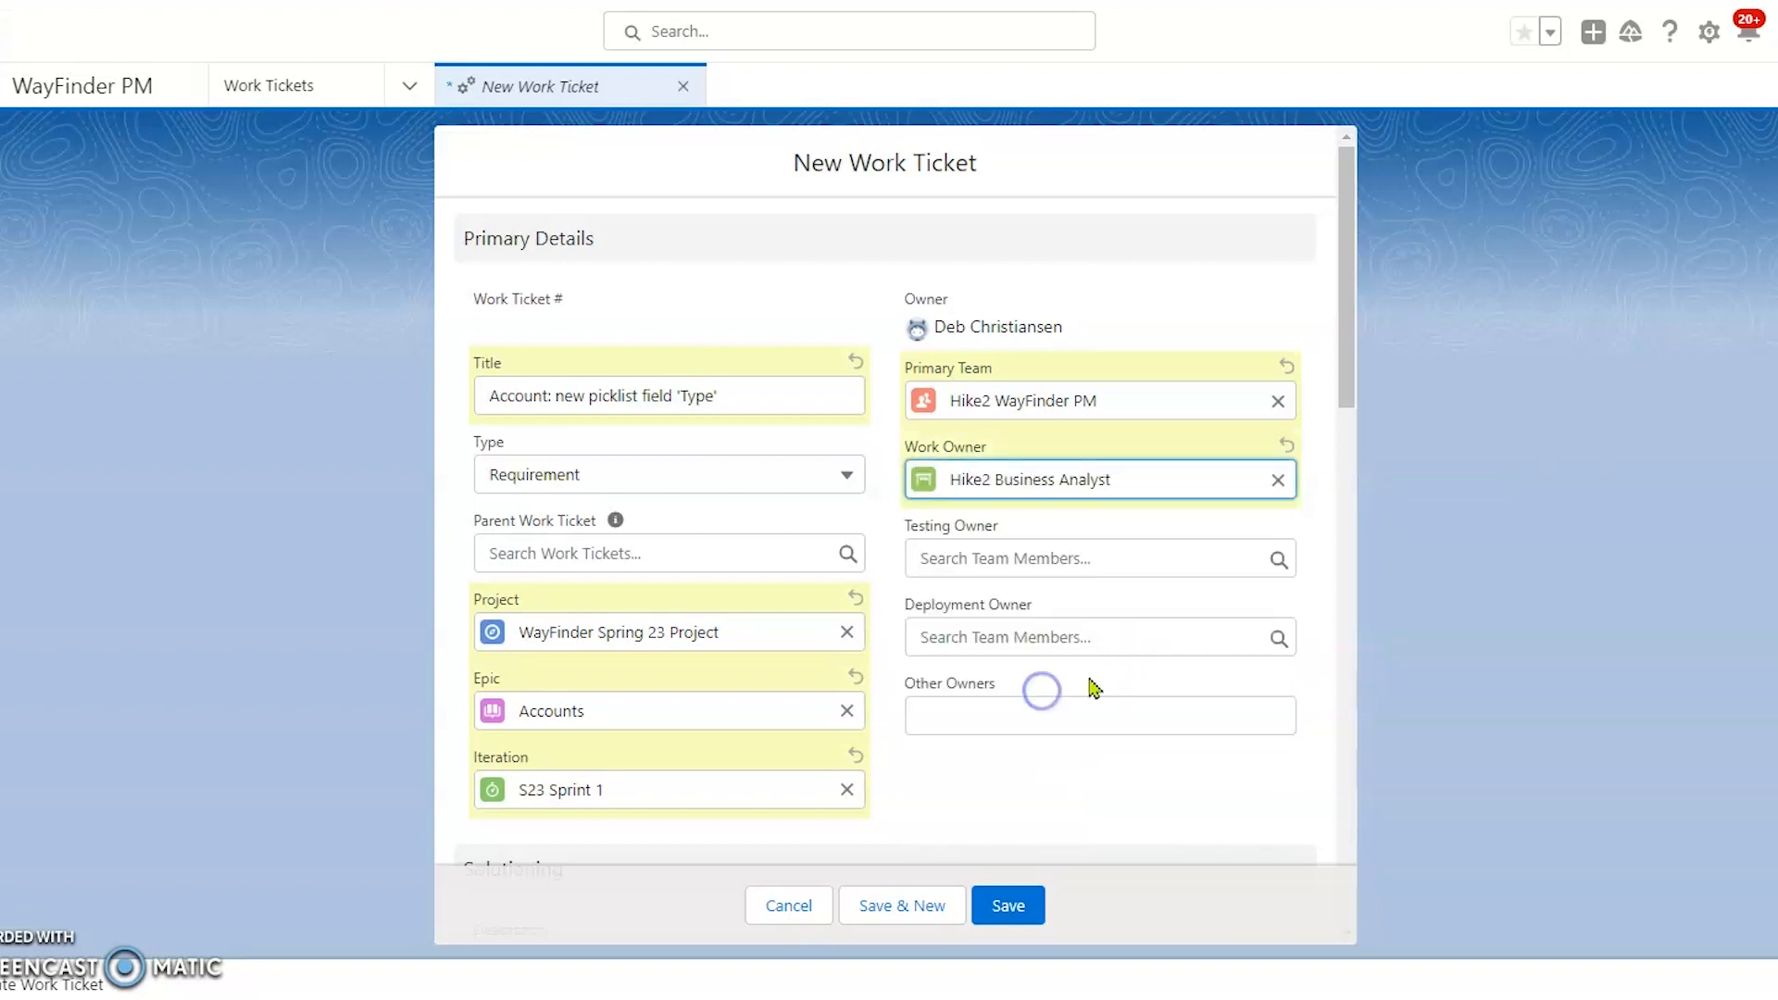
Assign Hike2 QA Tester as the testing owner and Hike2 Developer as the deployment owner.
{"action": "left_click", "coordinate": [1031, 558]}
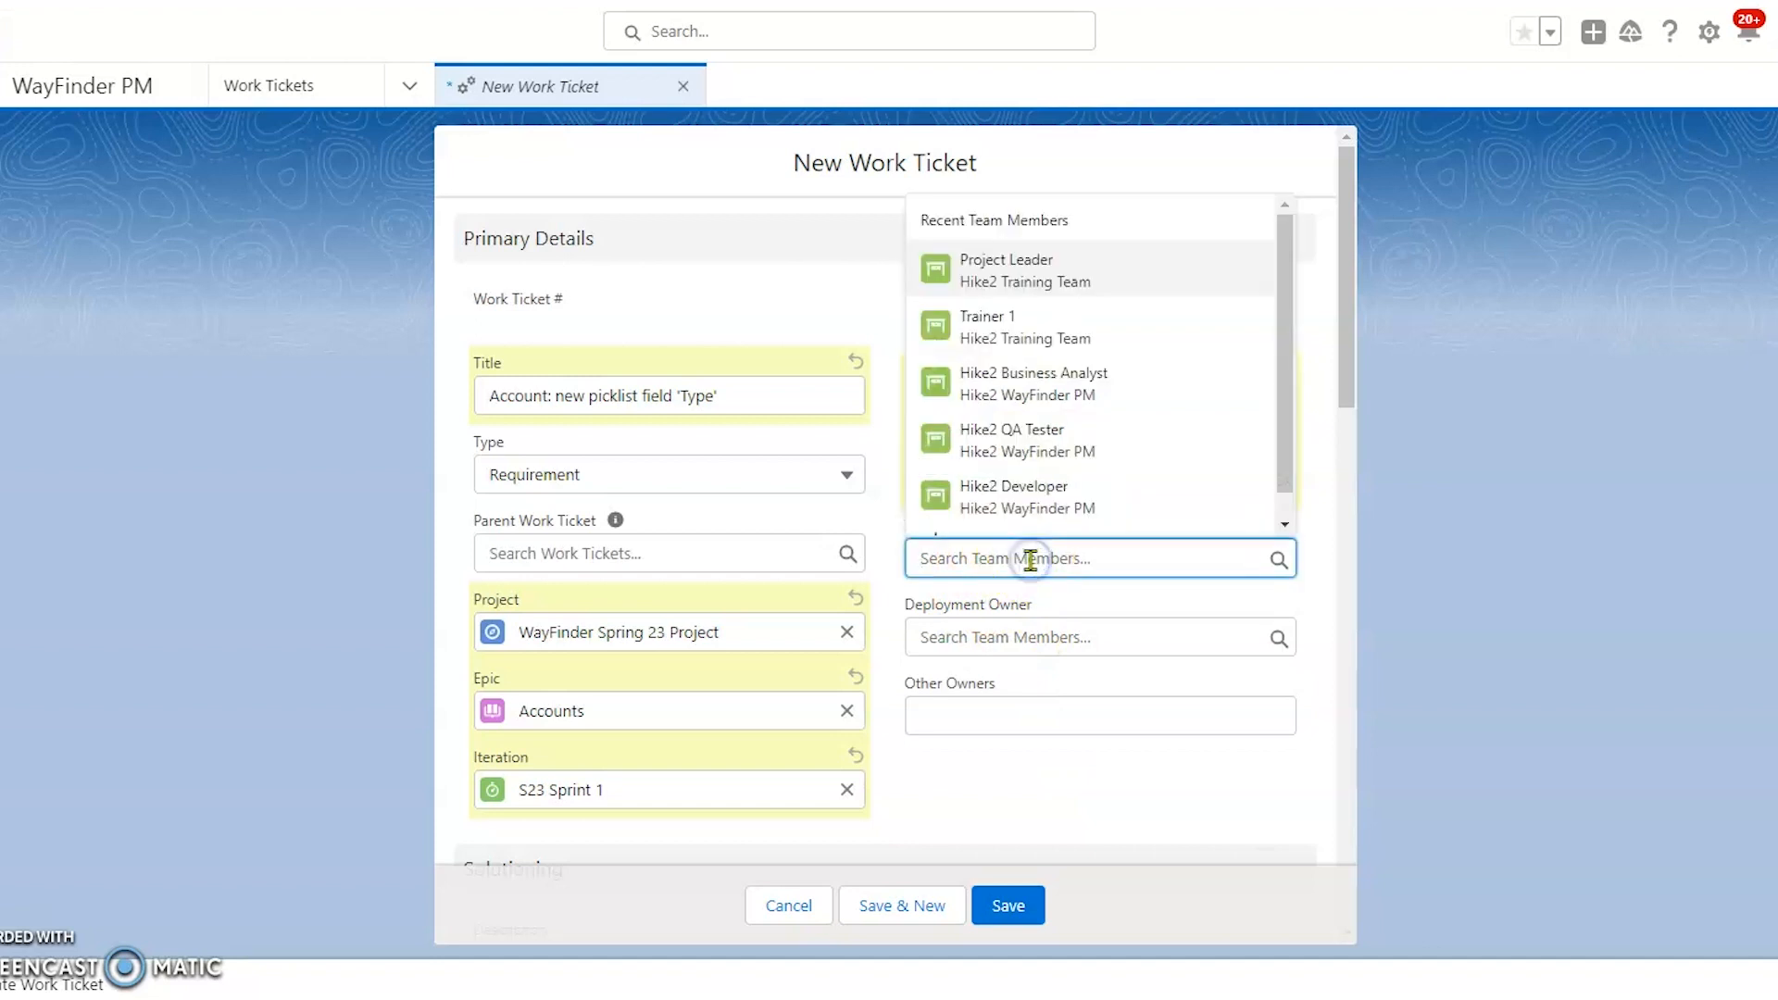
{"action": "left_click", "coordinate": [1063, 454]}
{"action": "left_click", "coordinate": [1050, 639]}
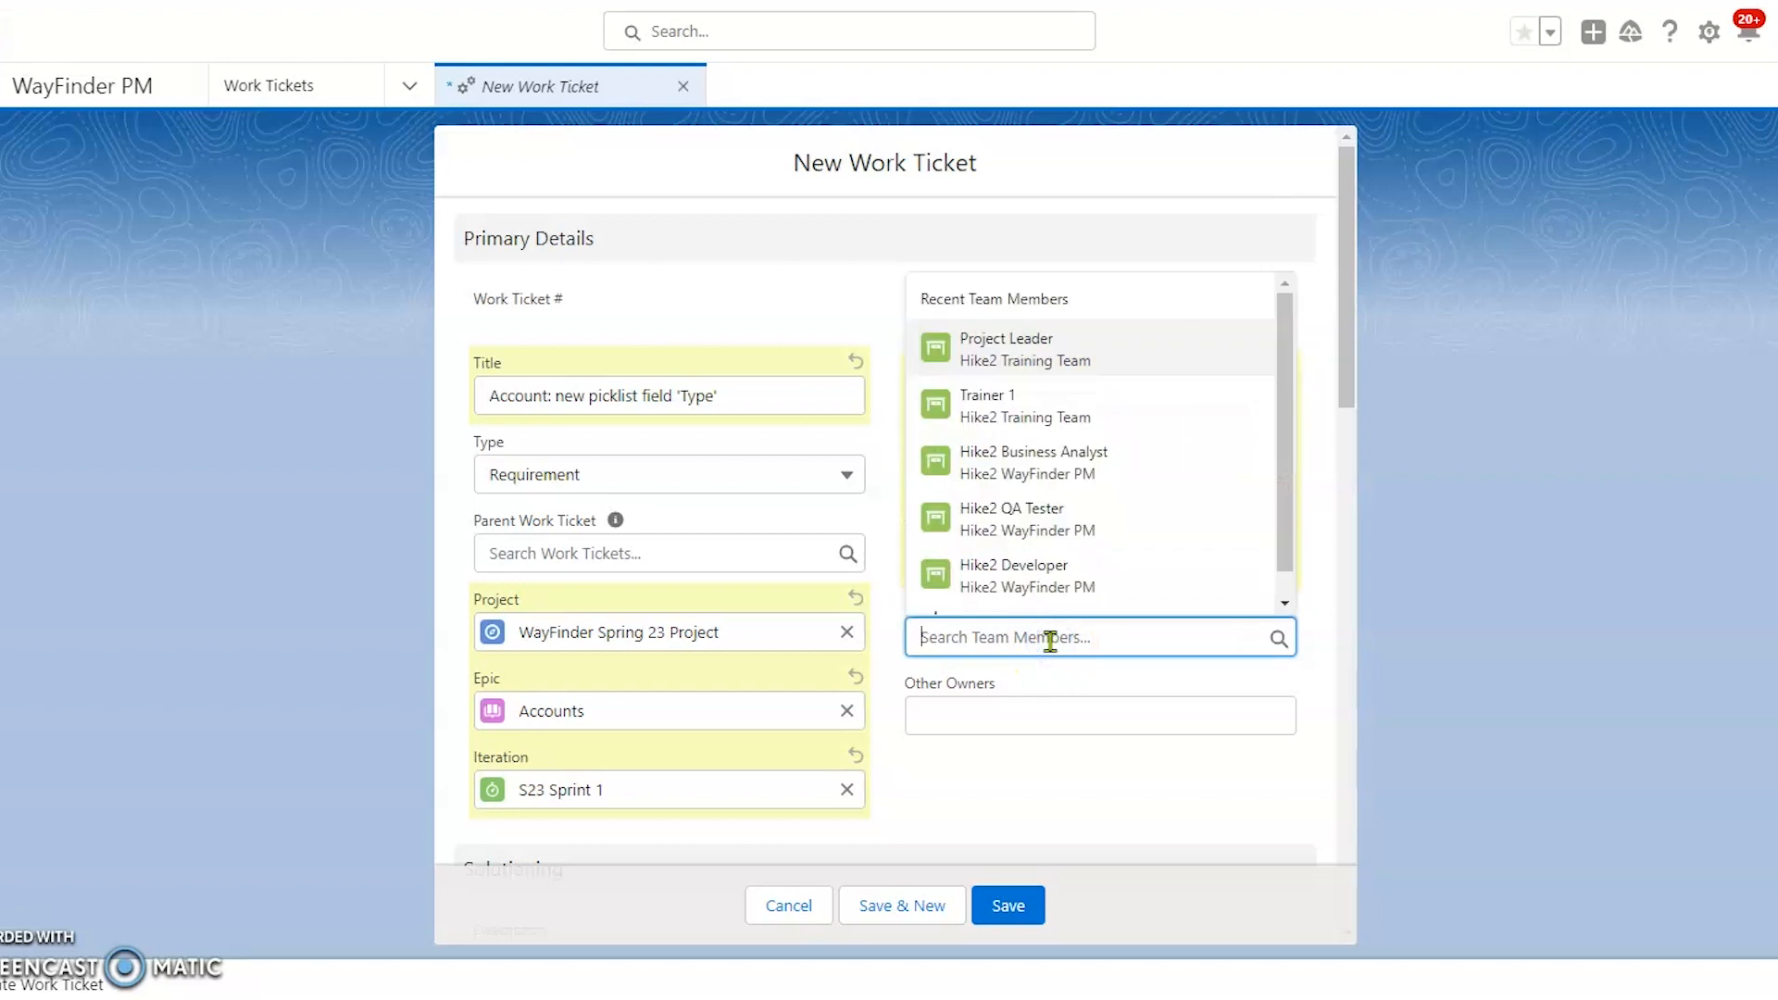
{"action": "left_click", "coordinate": [1044, 576]}
{"action": "left_click", "coordinate": [936, 715]}
Enter "As a User, I need the ability to select the Type of Account." as the ticket's description.
{"action": "scroll", "coordinate": [1060, 776], "scroll_direction": "down", "scroll_amount": 1}
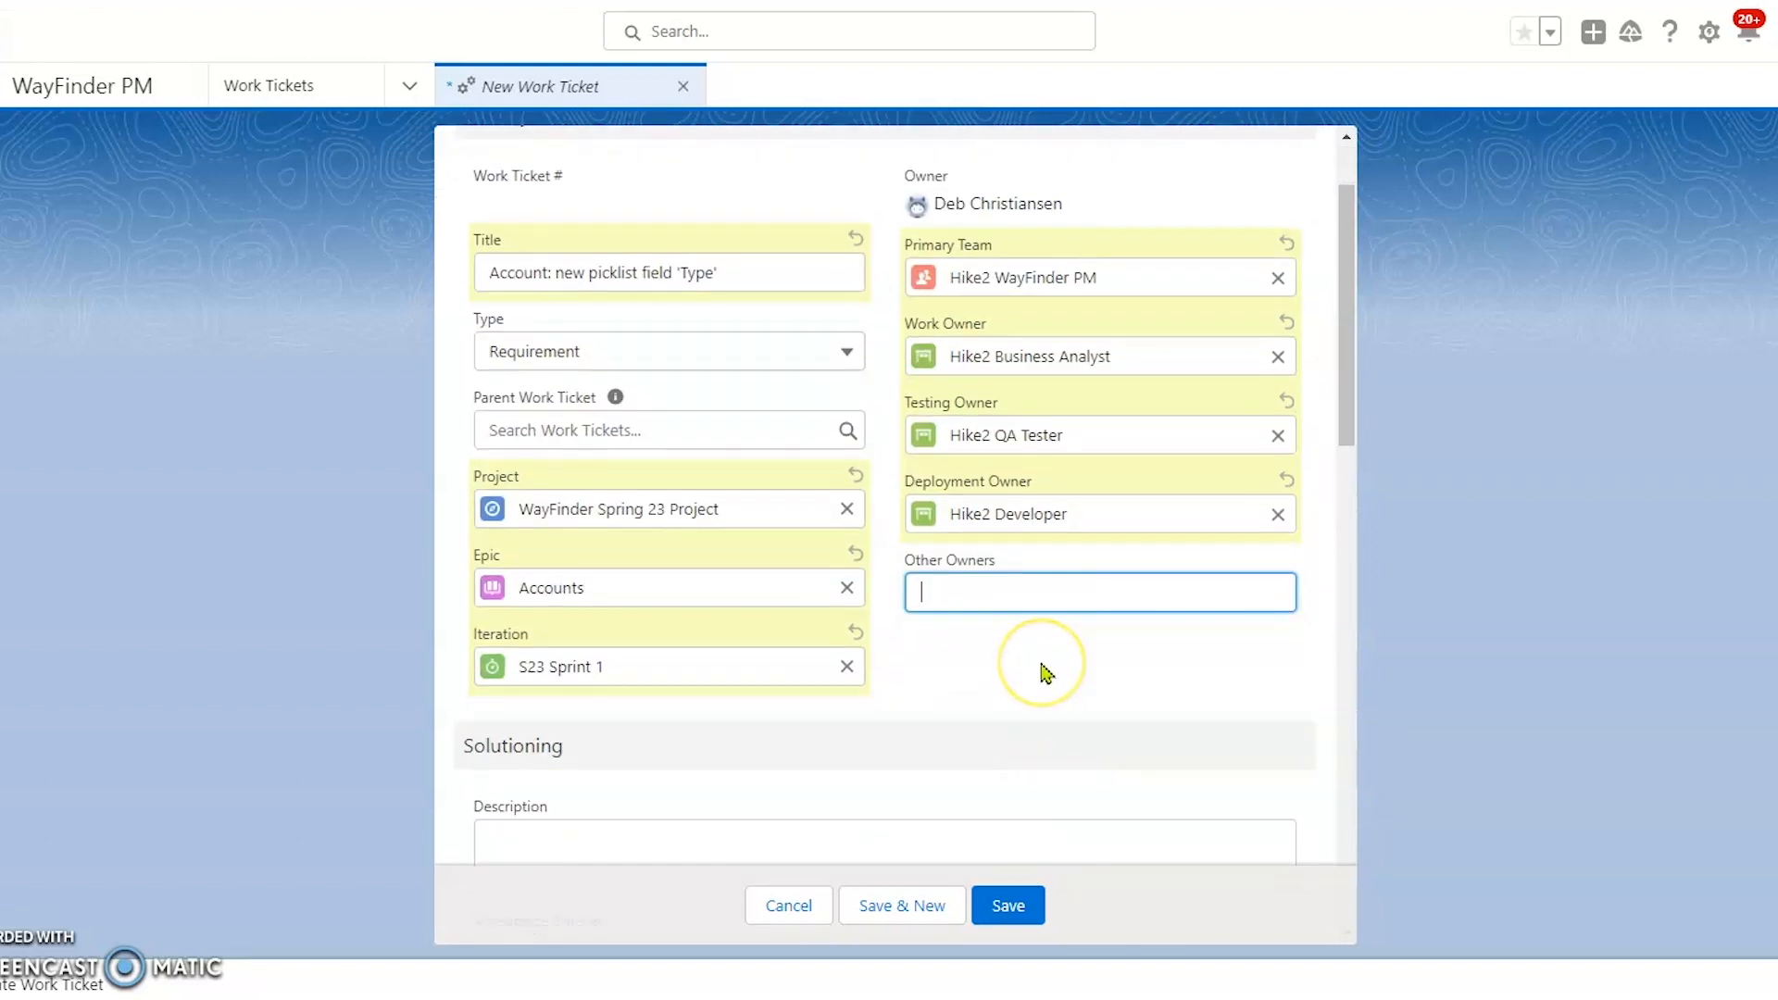
{"action": "scroll", "coordinate": [1043, 671], "scroll_direction": "down", "scroll_amount": 2}
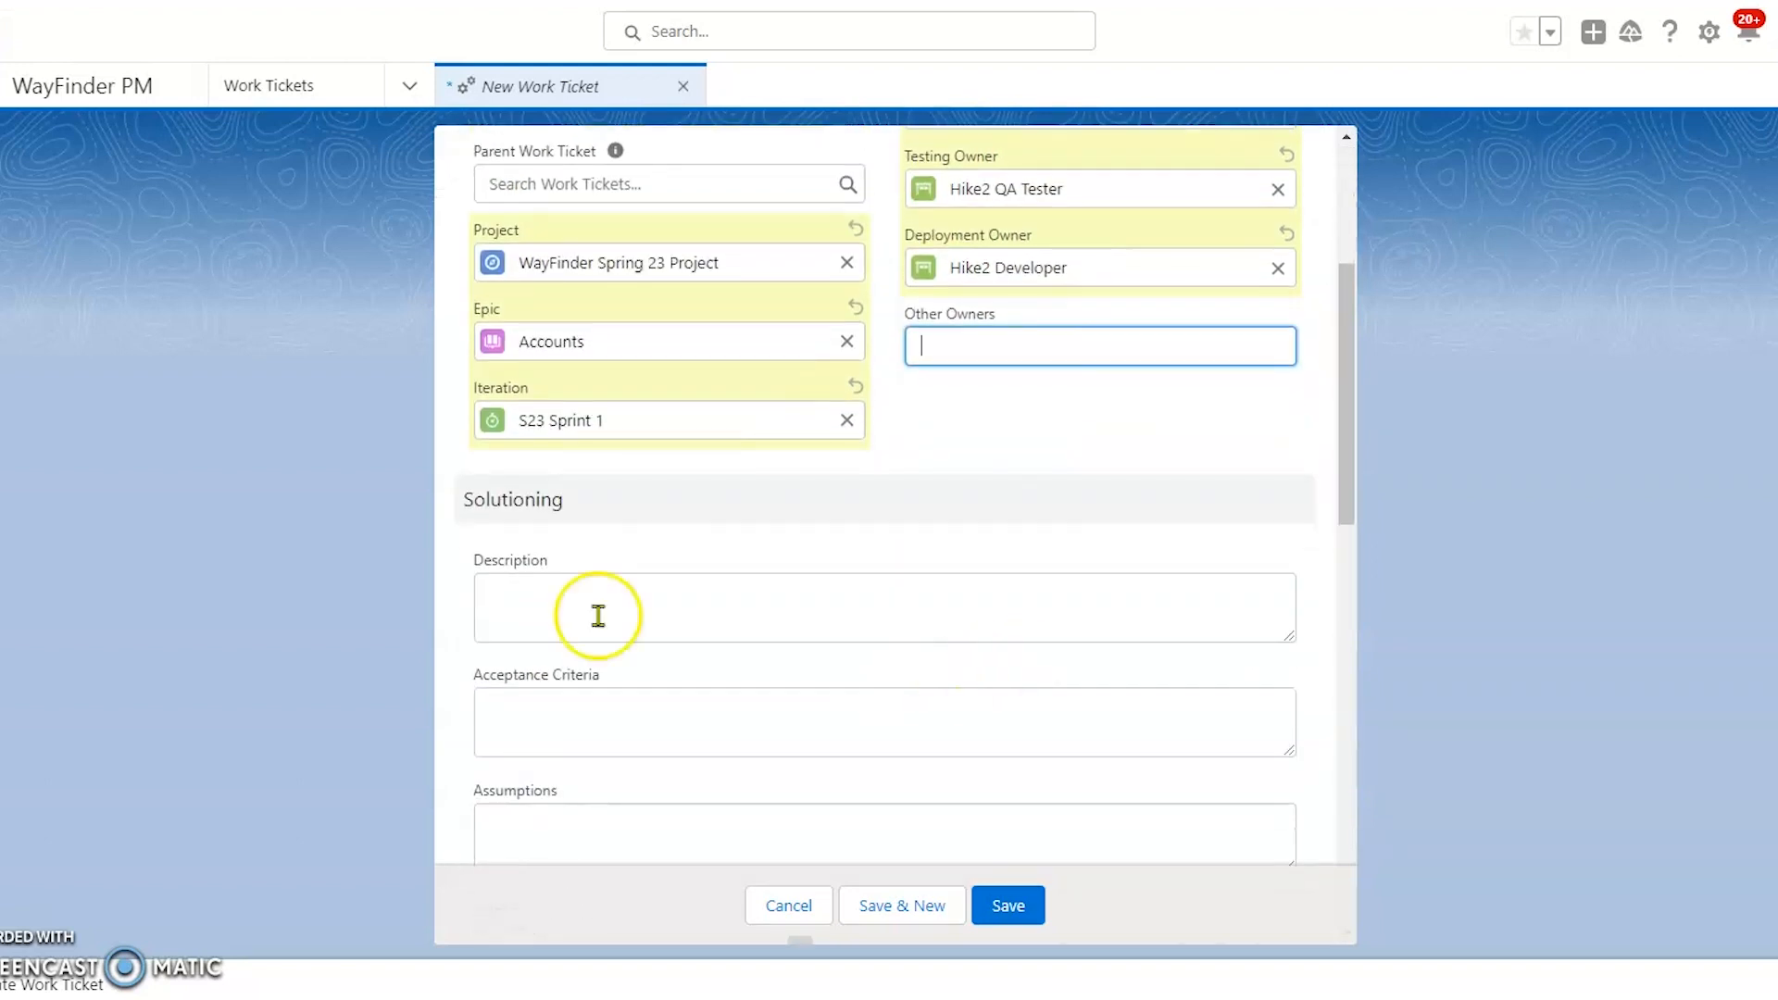
{"action": "scroll", "coordinate": [599, 595], "scroll_direction": "down", "scroll_amount": 1}
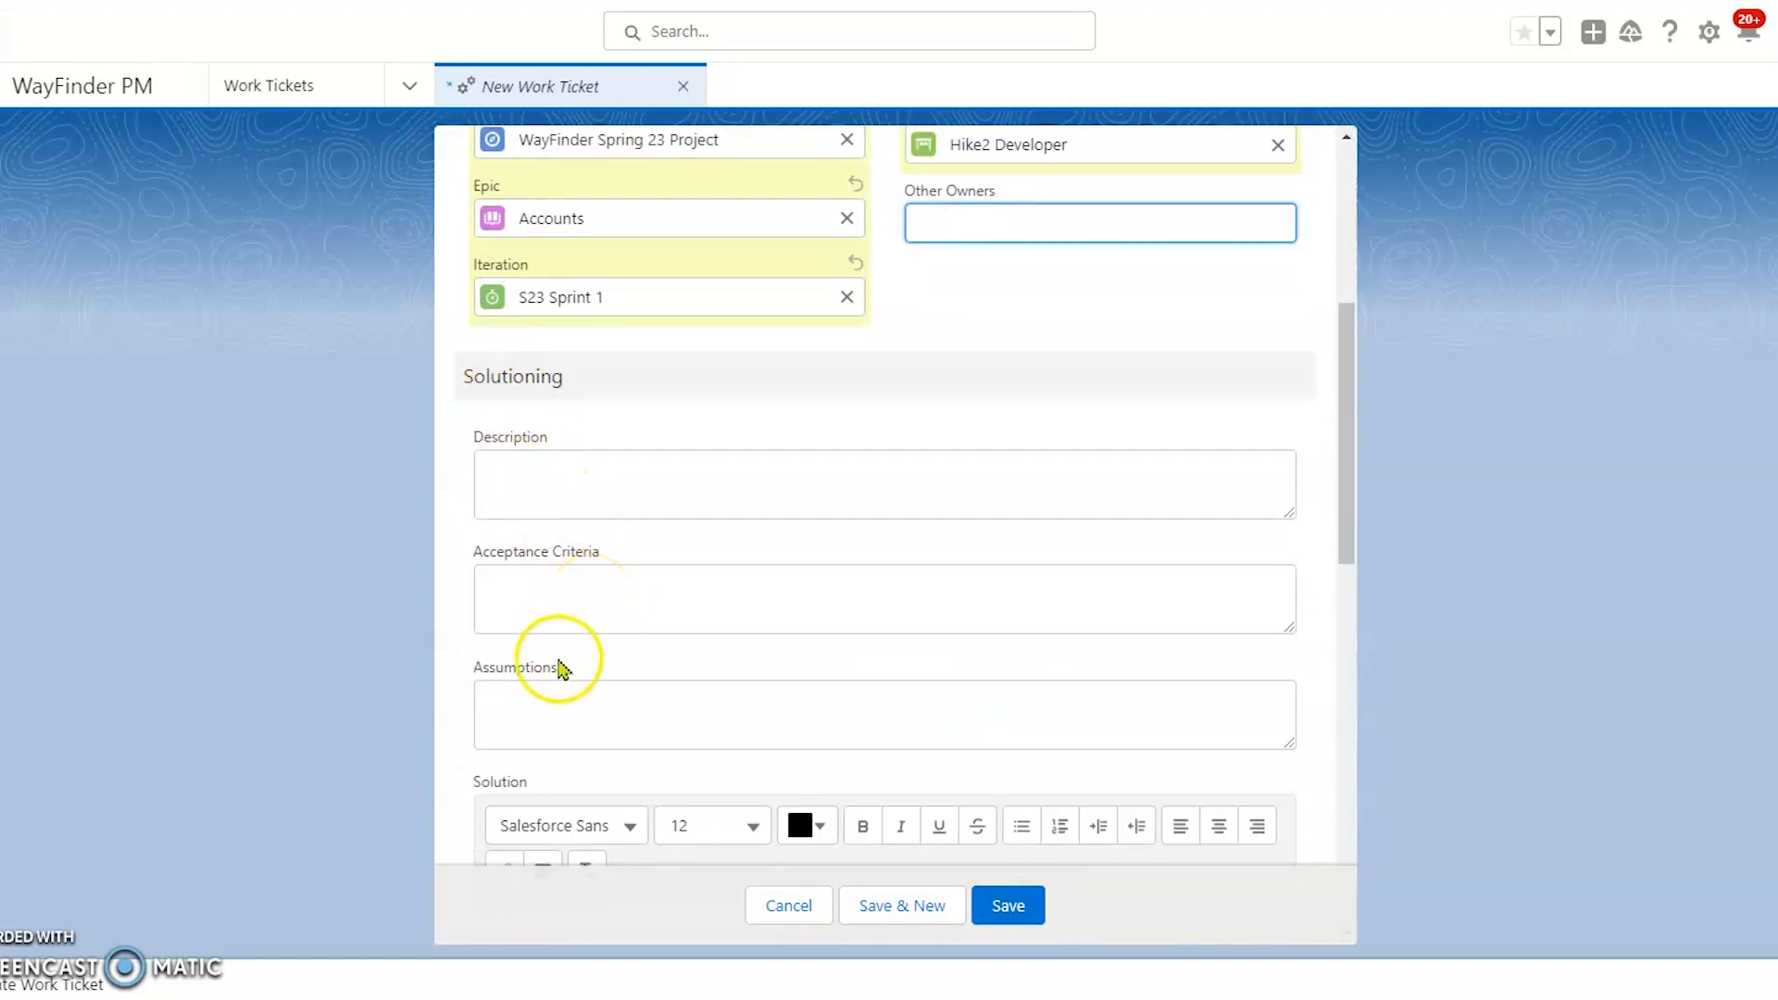
{"action": "scroll", "coordinate": [555, 713], "scroll_direction": "down", "scroll_amount": 1}
{"action": "scroll", "coordinate": [561, 722], "scroll_direction": "down", "scroll_amount": 1}
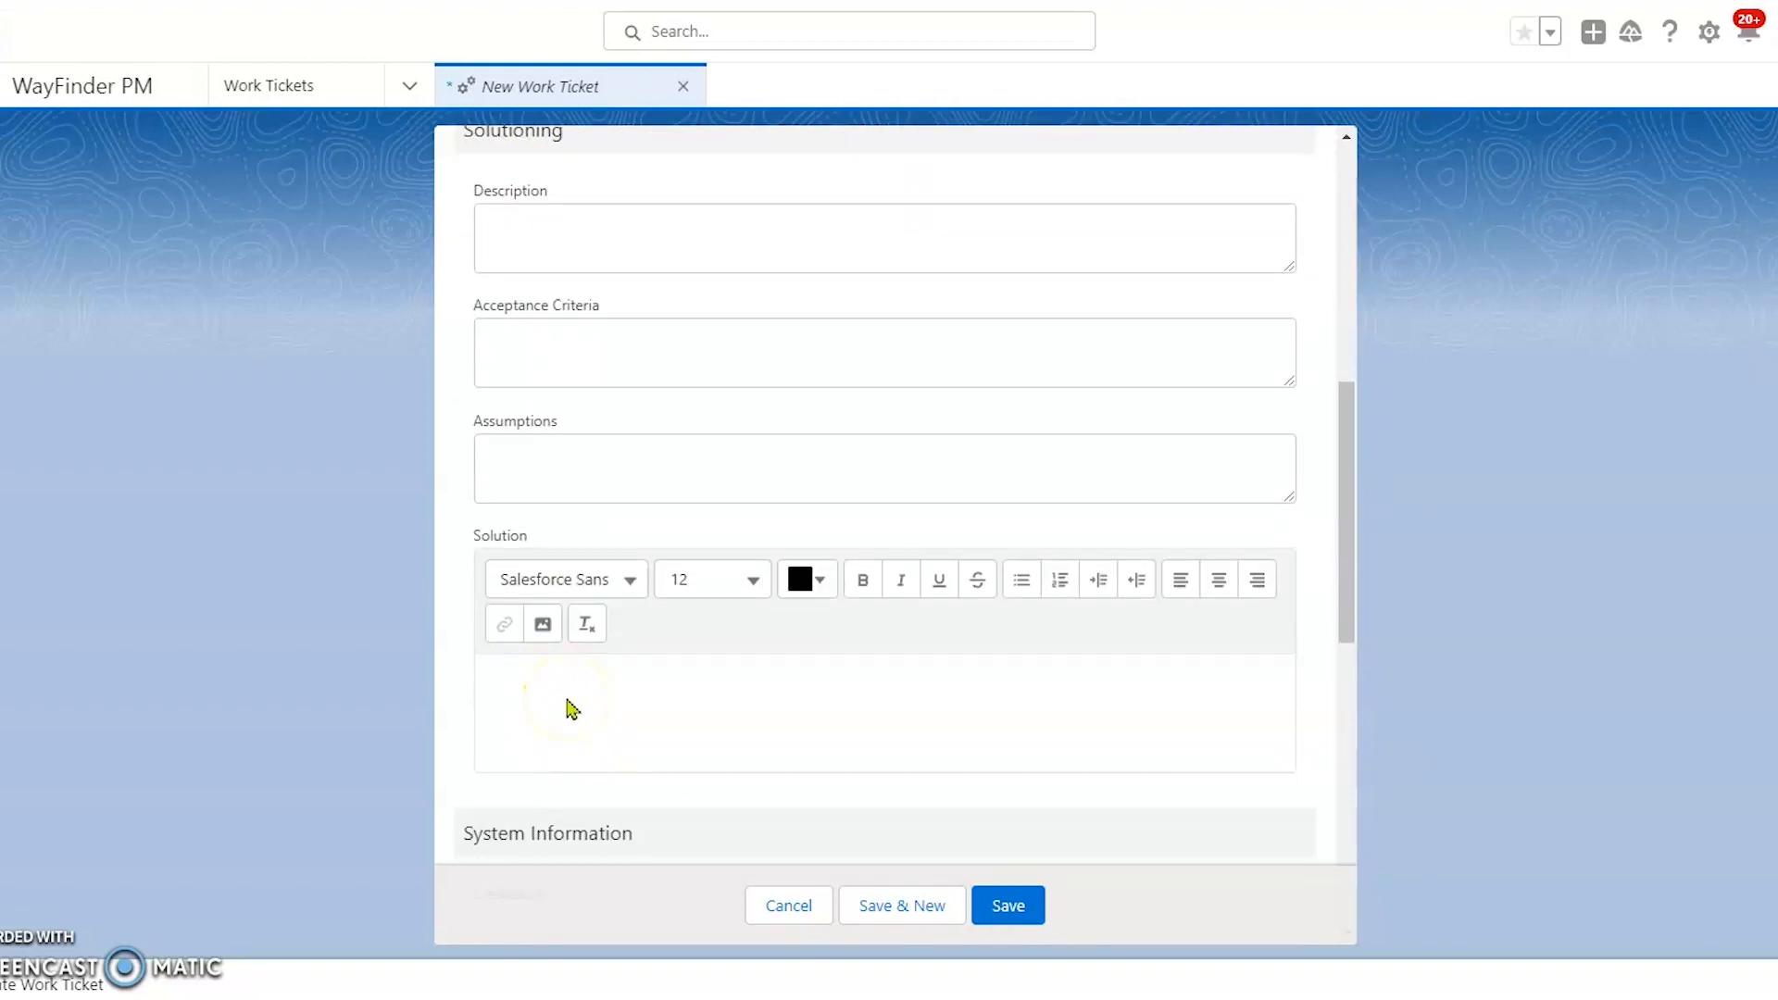
{"action": "scroll", "coordinate": [567, 648], "scroll_direction": "up", "scroll_amount": 1}
{"action": "left_click", "coordinate": [544, 361]}
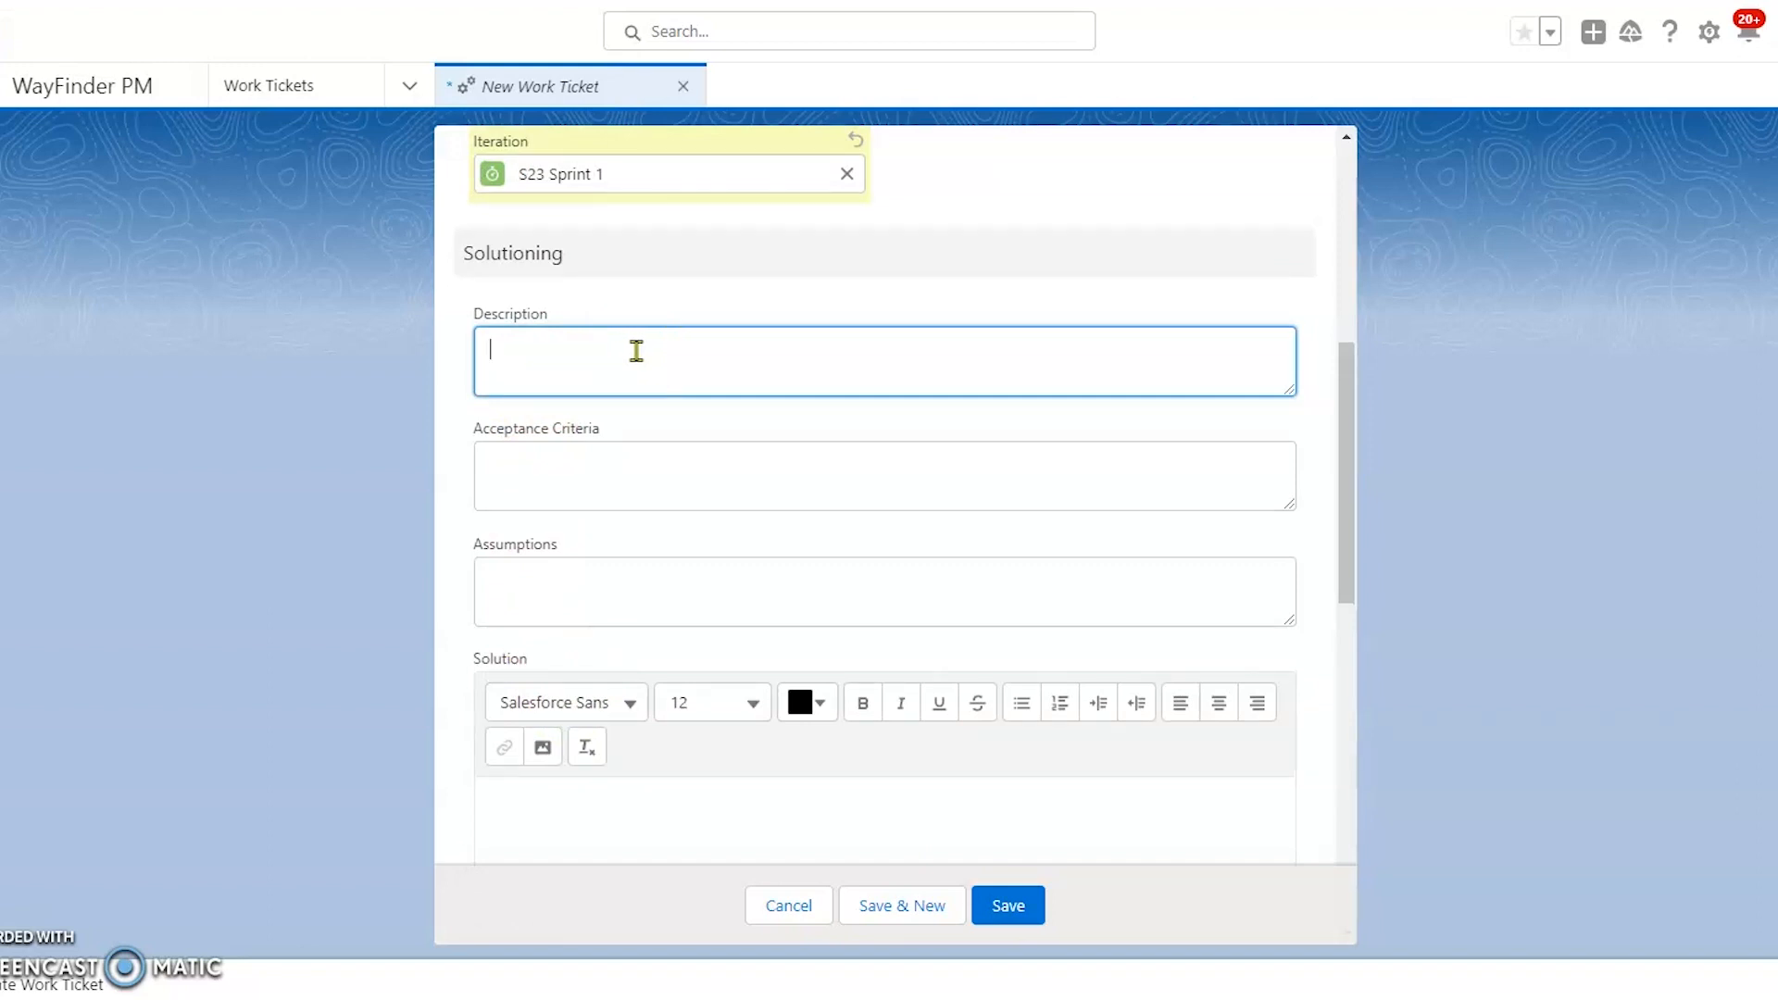
{"action": "type", "text": "As a User, I need the ability to select t"}
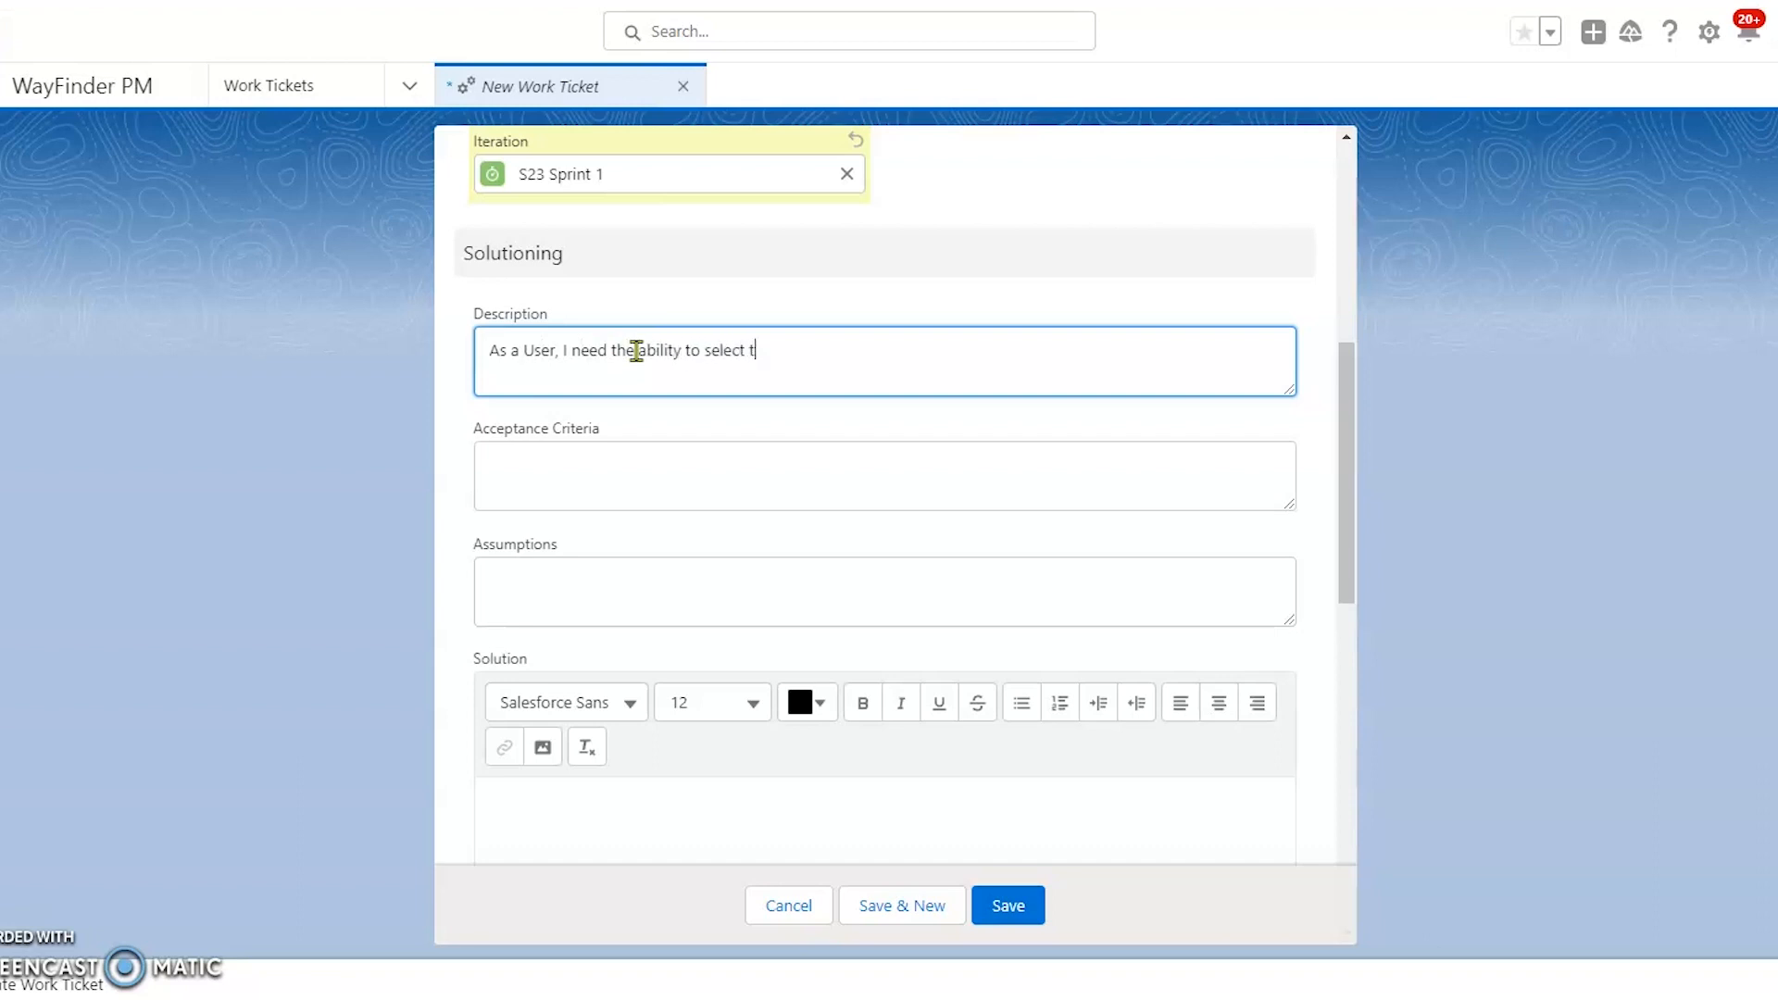
{"action": "type", "text": "he"}
{"action": "type", "text": " Type"}
{"action": "type", "text": " of Account. "}
Add a second description line reading "Add options for: Law Enforcement, Agency, Business".
{"action": "type", "text": "Add"}
{"action": "type", "text": " options for"}
{"action": "type", "text": ": Law Engo"}
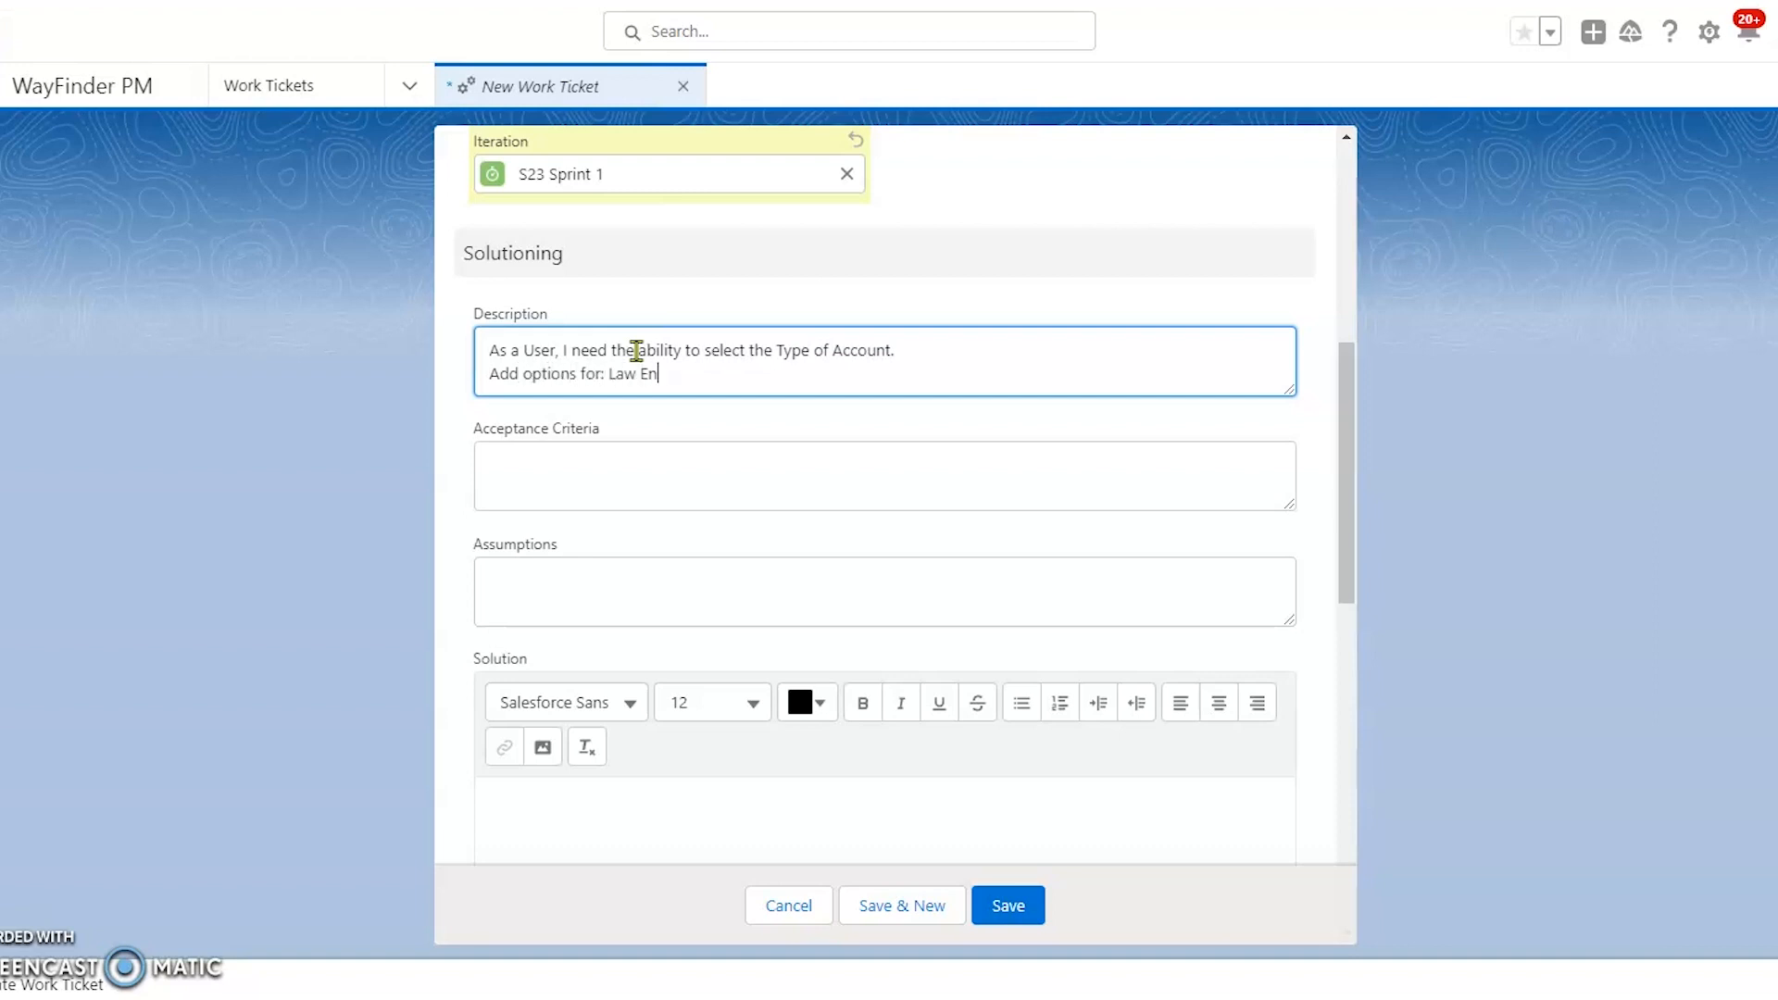
{"action": "key", "text": "BackSpace"}
{"action": "key", "text": "BackSpace"}
{"action": "type", "text": "forcement, Agency, Business"}
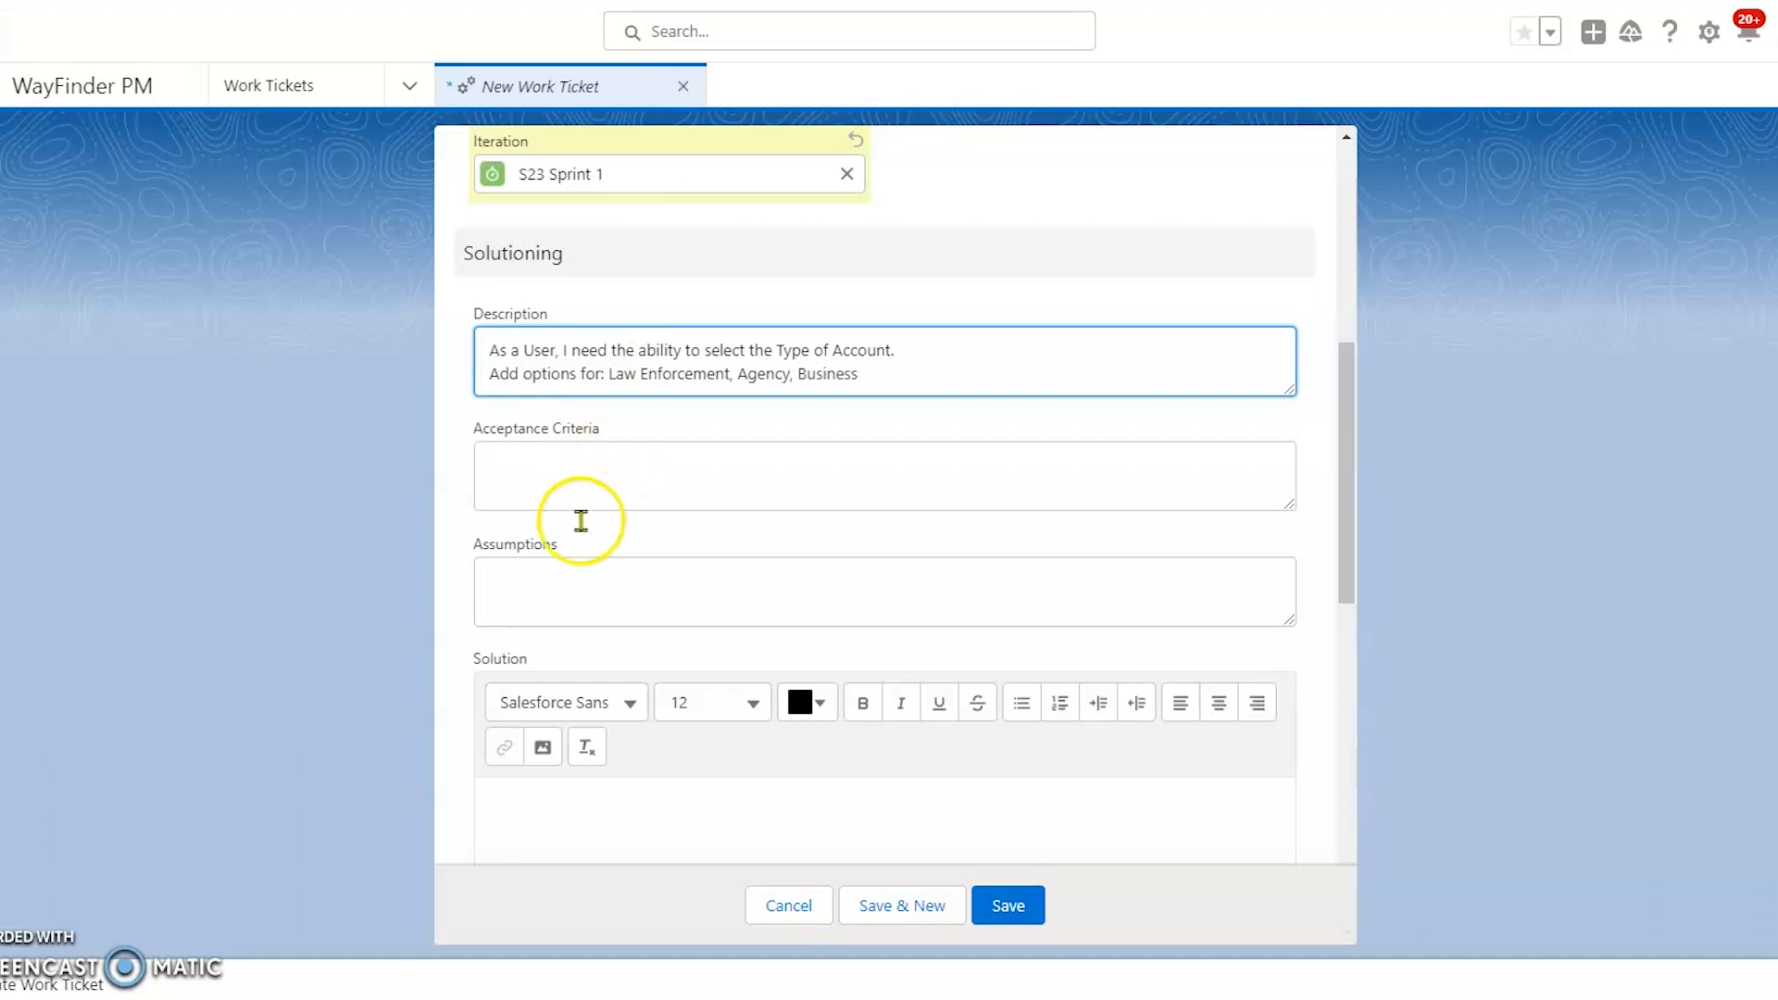
Enter the solution lines "Setup > Object > Account", "Add new field as picklist data type", "Values = Law Enforcement, Agency, Business" and "Add to Account page layout".
{"action": "scroll", "coordinate": [569, 608], "scroll_direction": "down", "scroll_amount": 1}
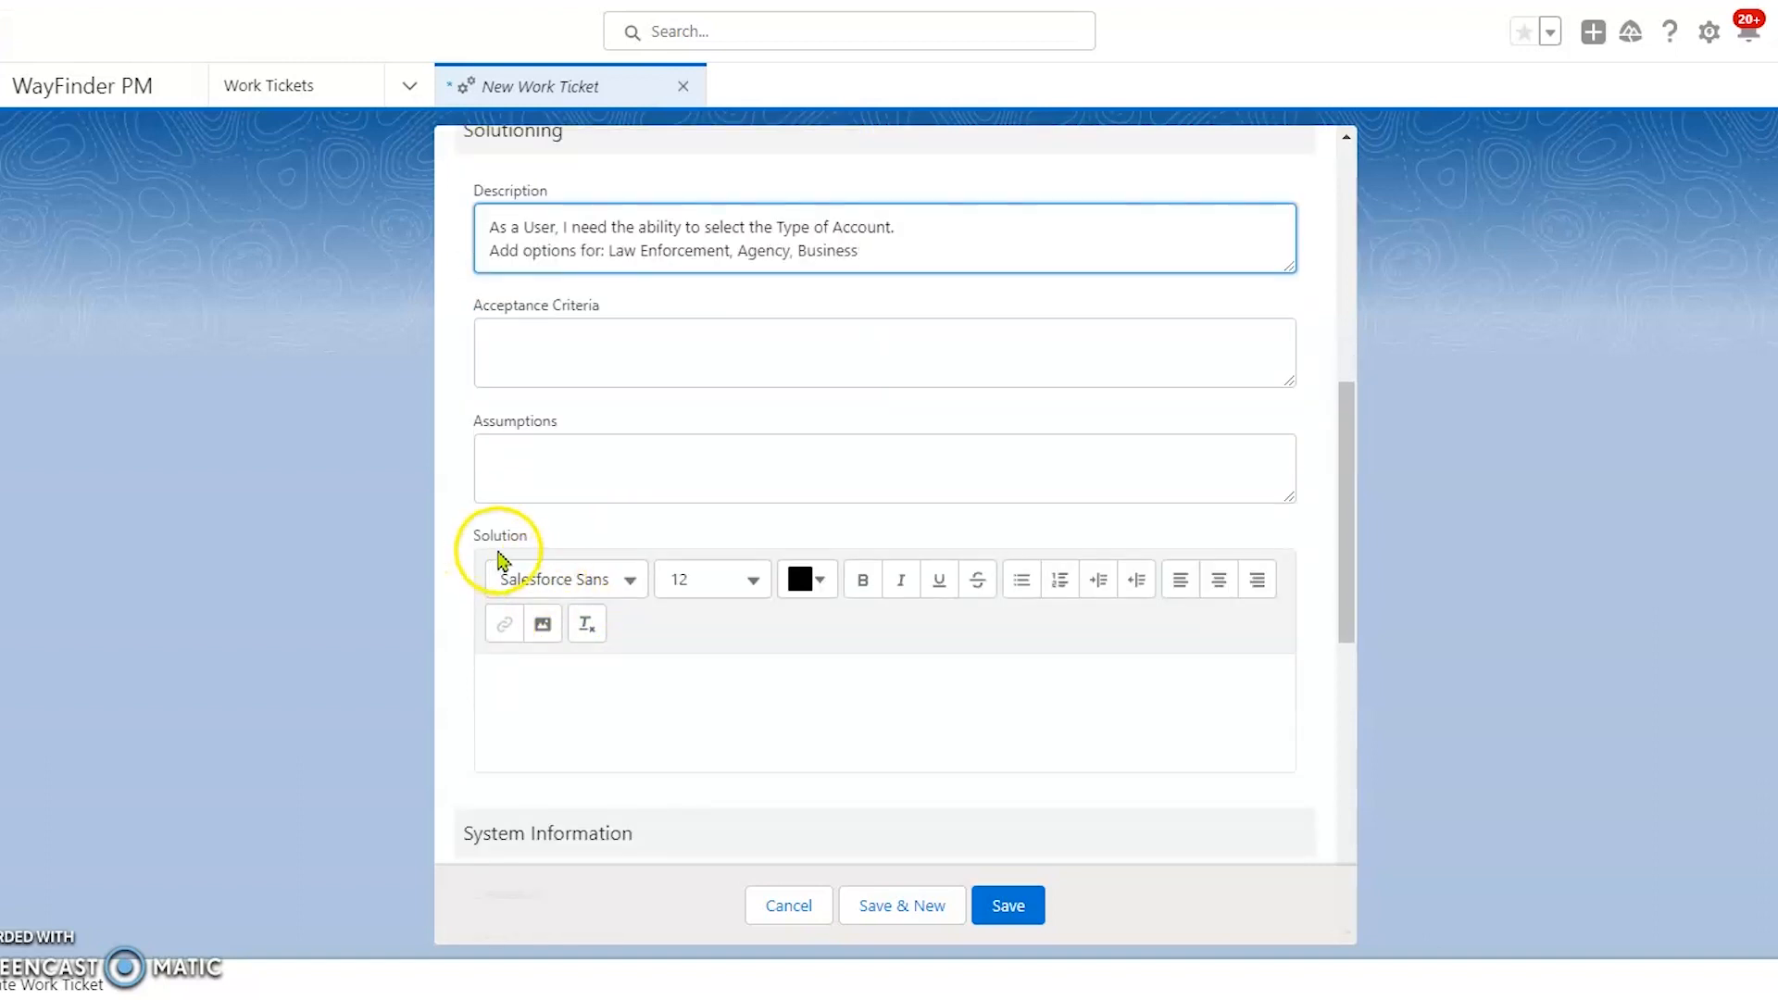
{"action": "left_click", "coordinate": [561, 704]}
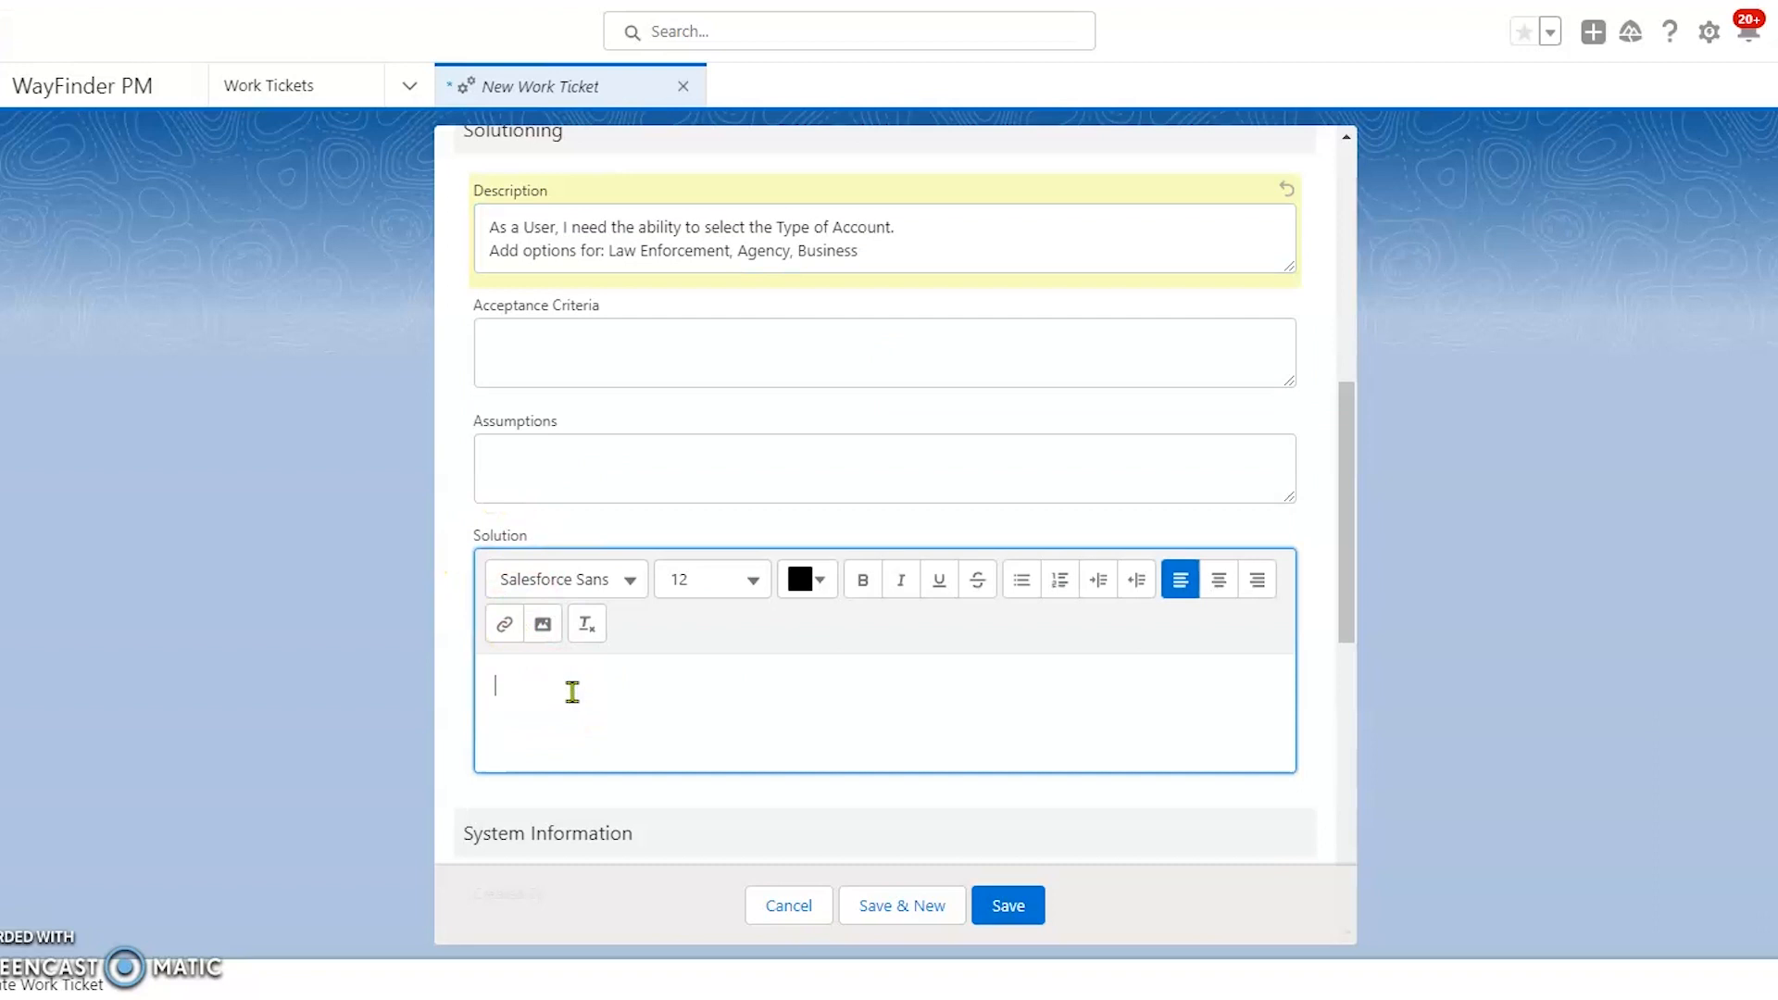
{"action": "type", "text": "Setup > Object > Account "}
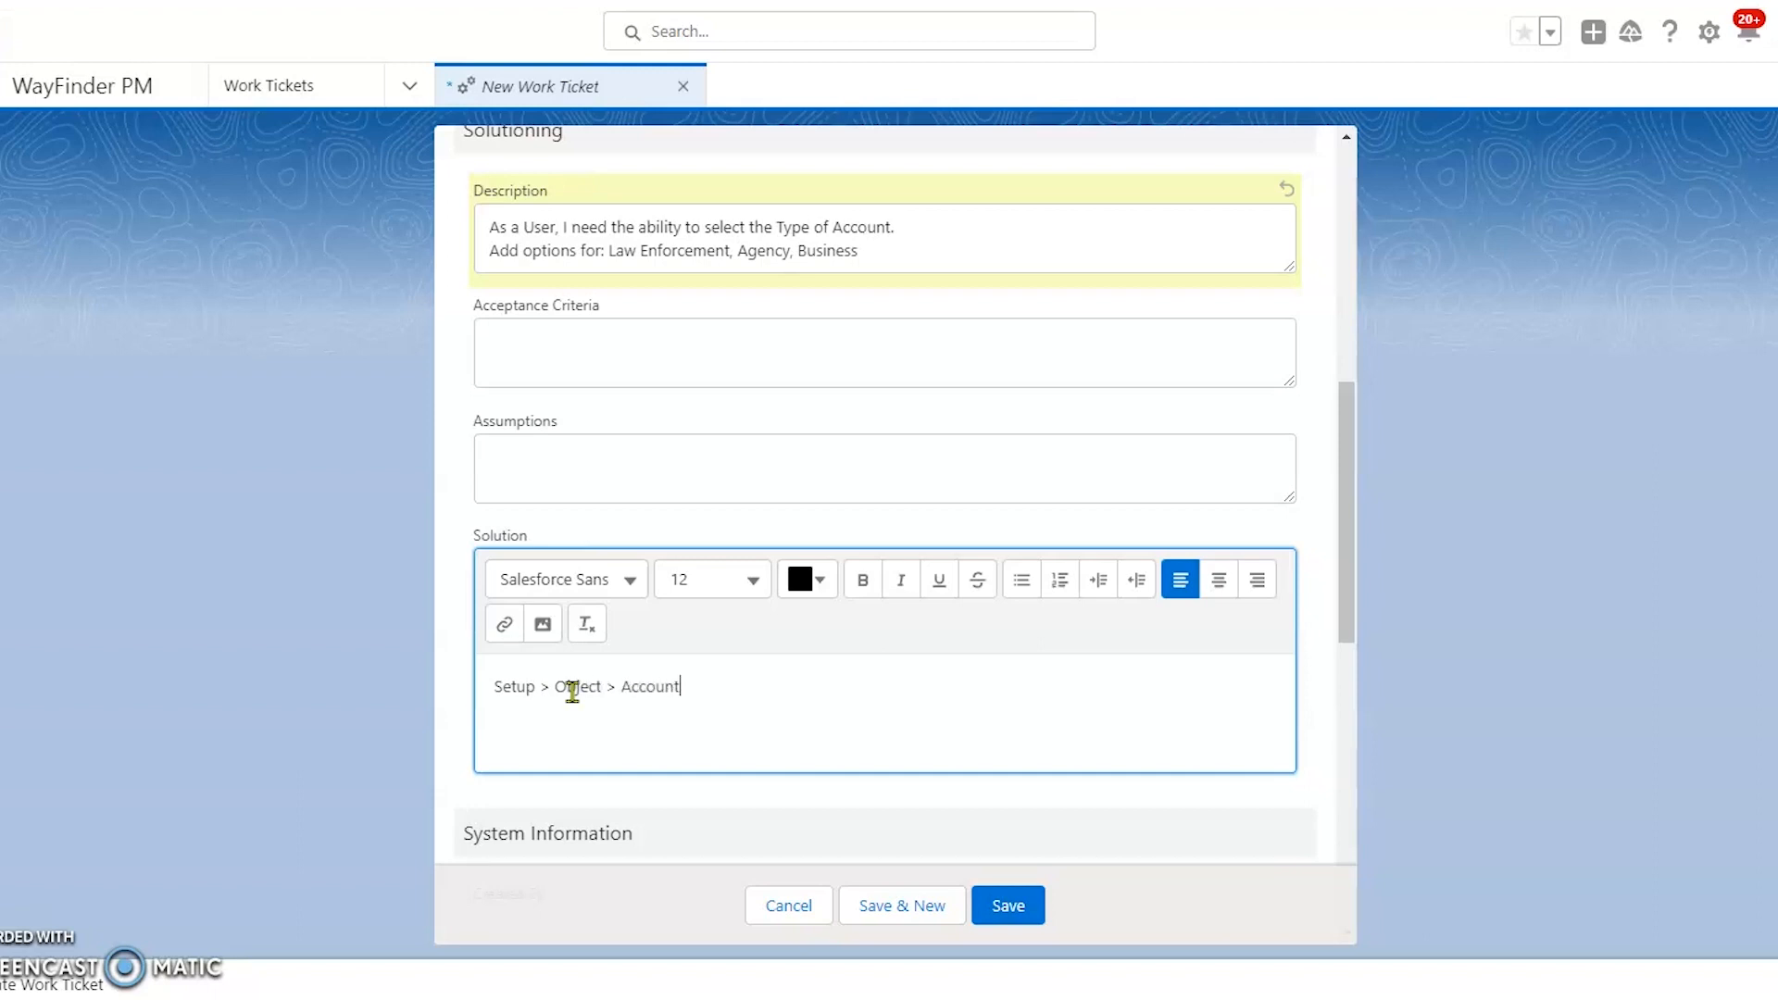
{"action": "type", "text": "Add new field"}
{"action": "left_click", "coordinate": [822, 704]}
{"action": "type", "text": "forpicklist data typeVal"}
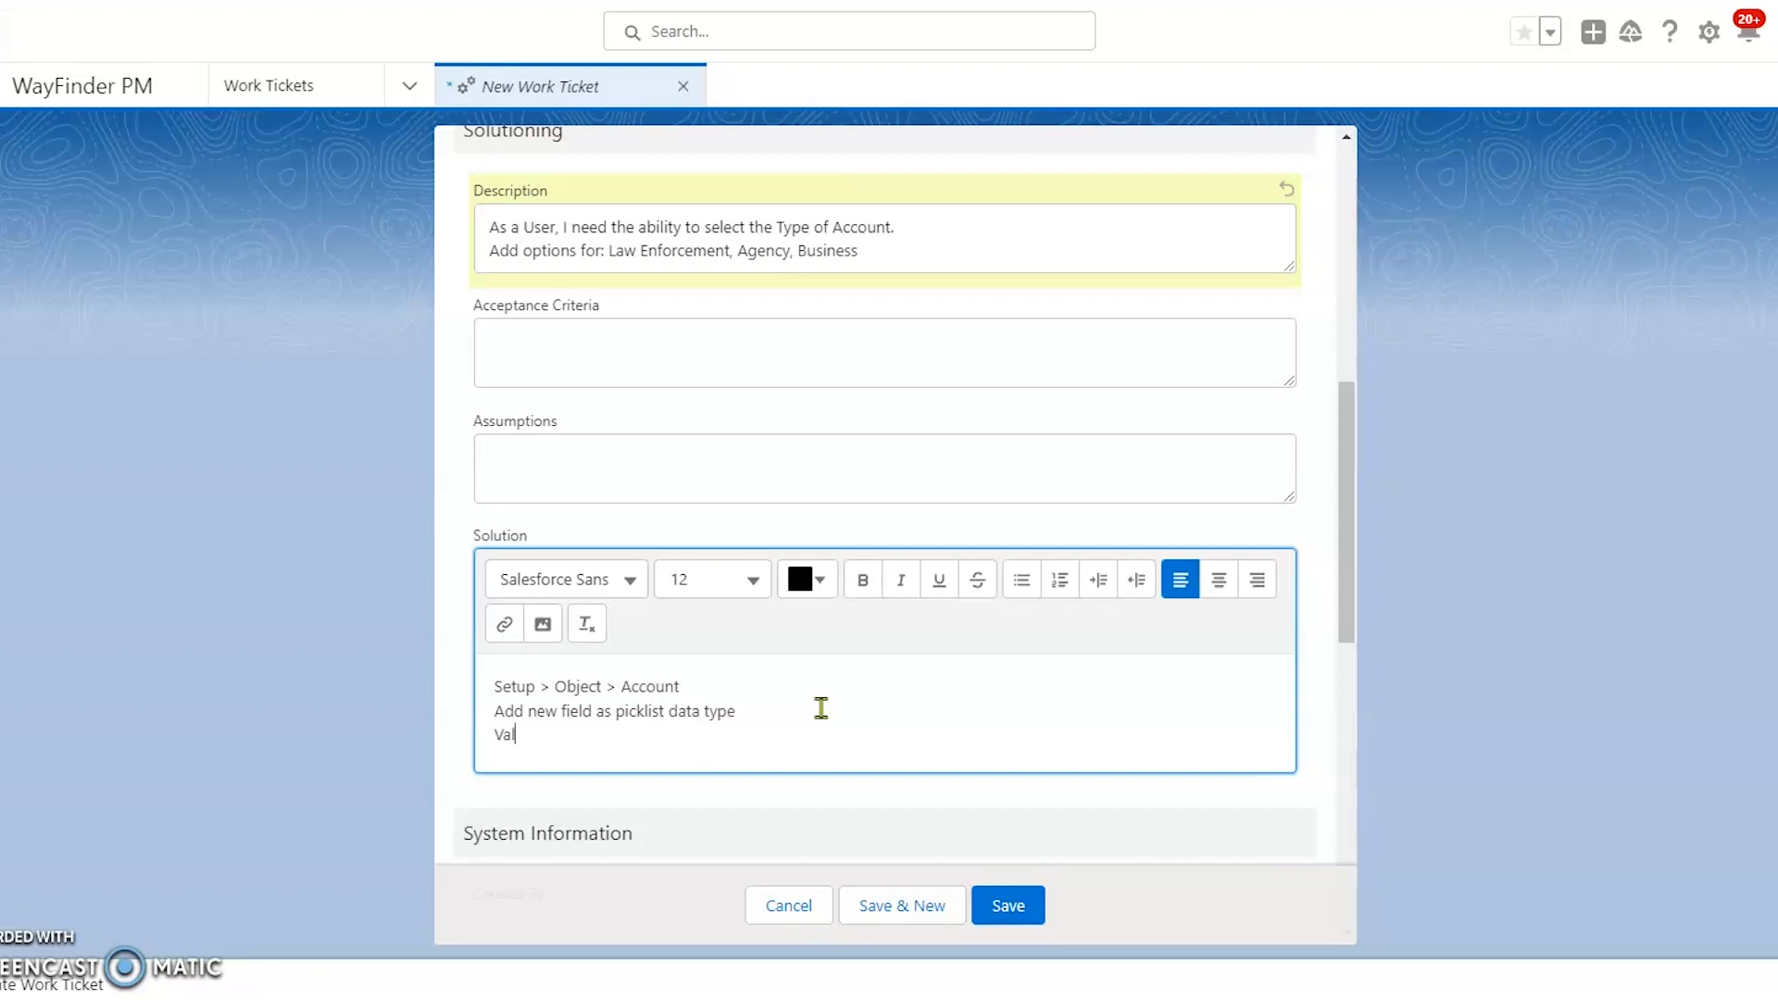
{"action": "type", "text": "ues = Law Enforcement, Agency, Business"}
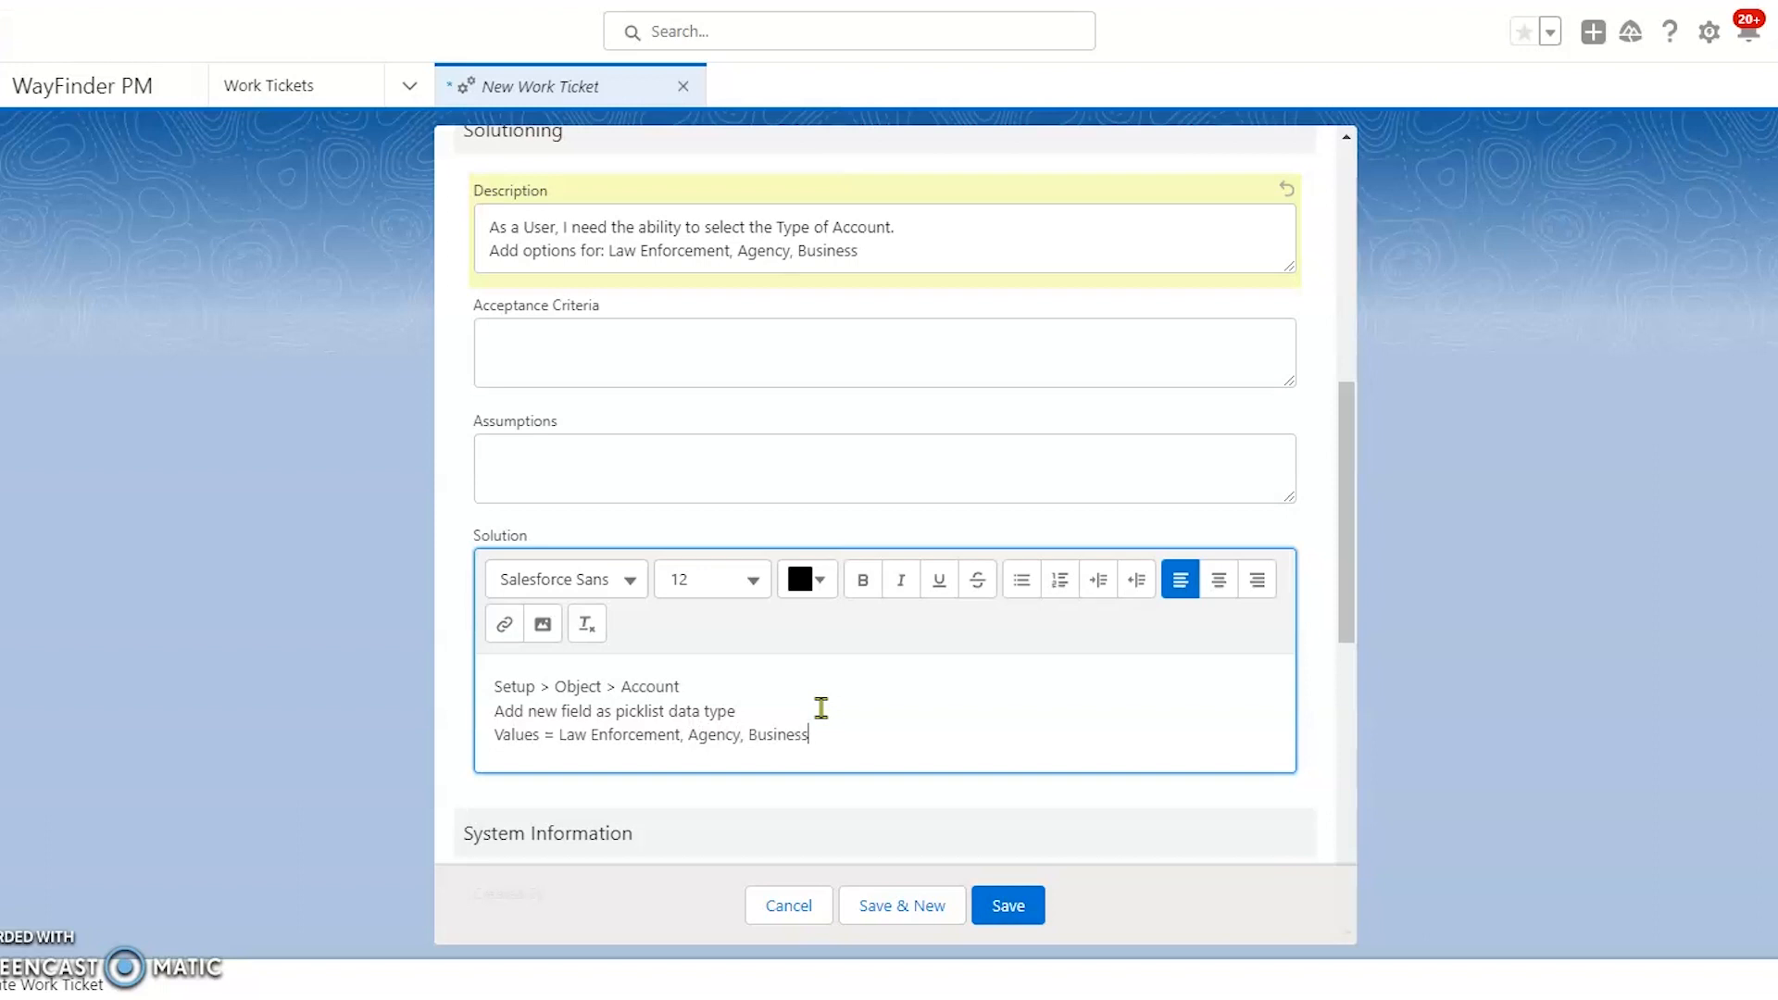
{"action": "key", "text": "Return"}
{"action": "type", "text": "Add to Account page layout"}
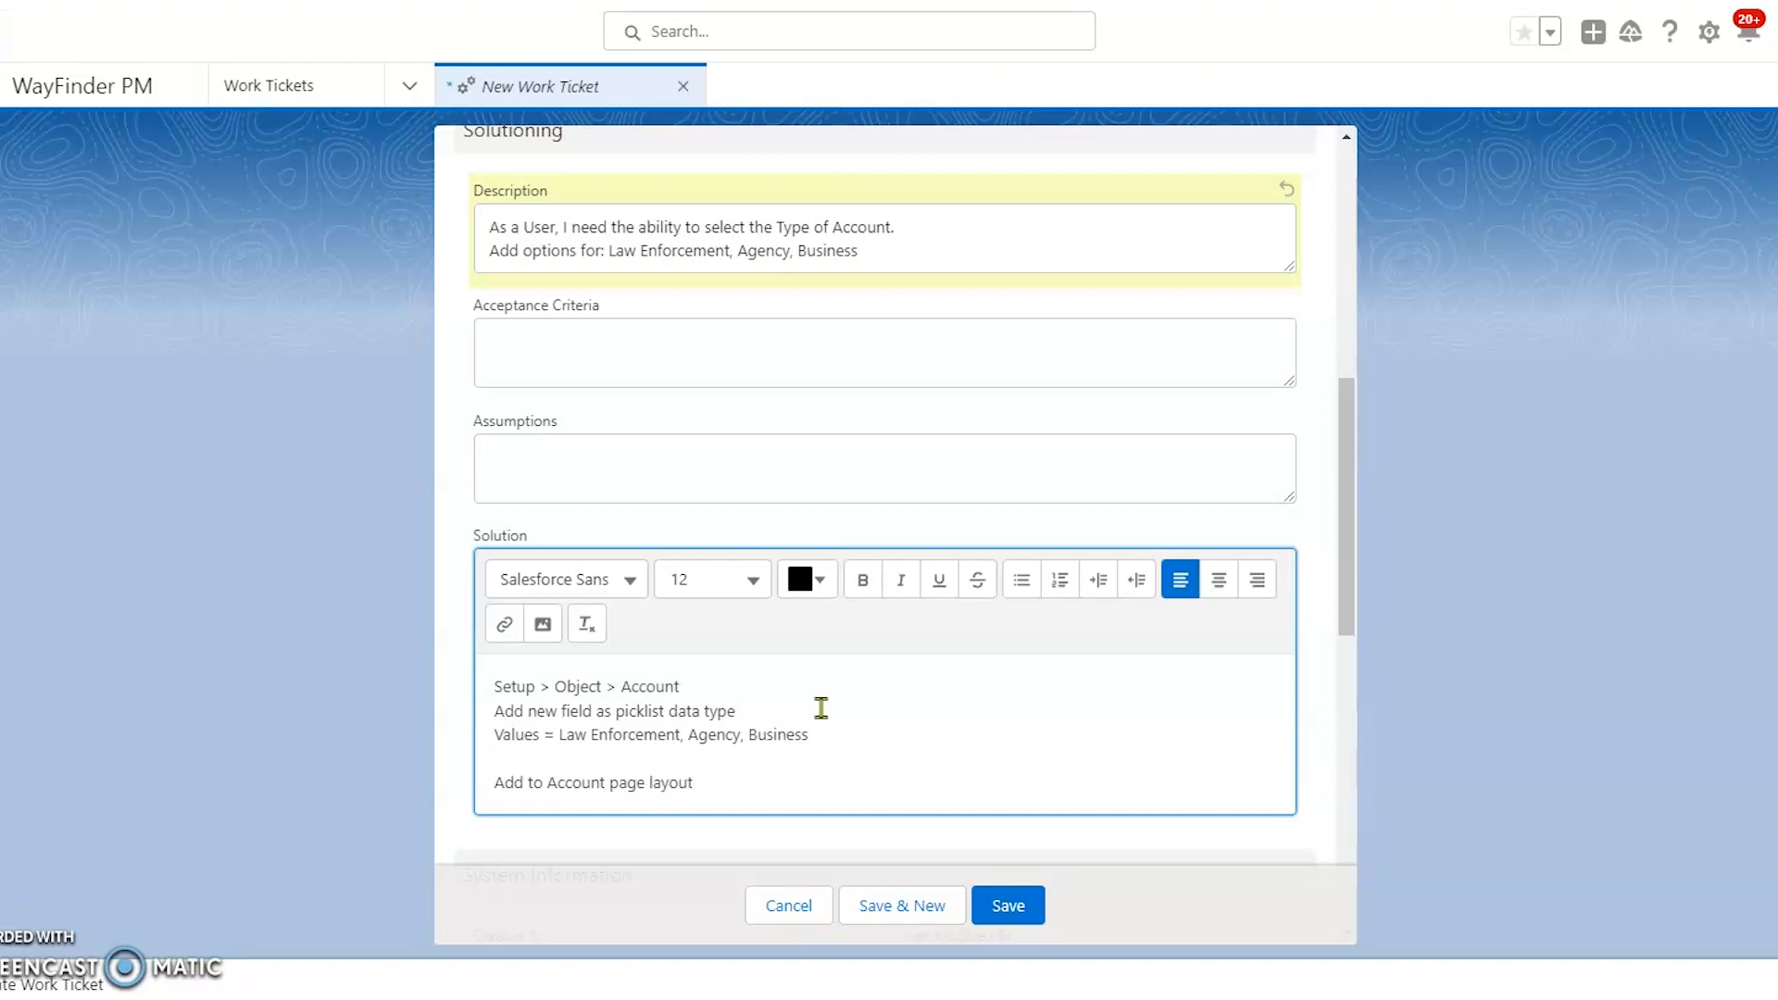
Set the new work ticket's status to Planned and its priority to Medium.
{"action": "scroll", "coordinate": [820, 708], "scroll_direction": "down", "scroll_amount": 5}
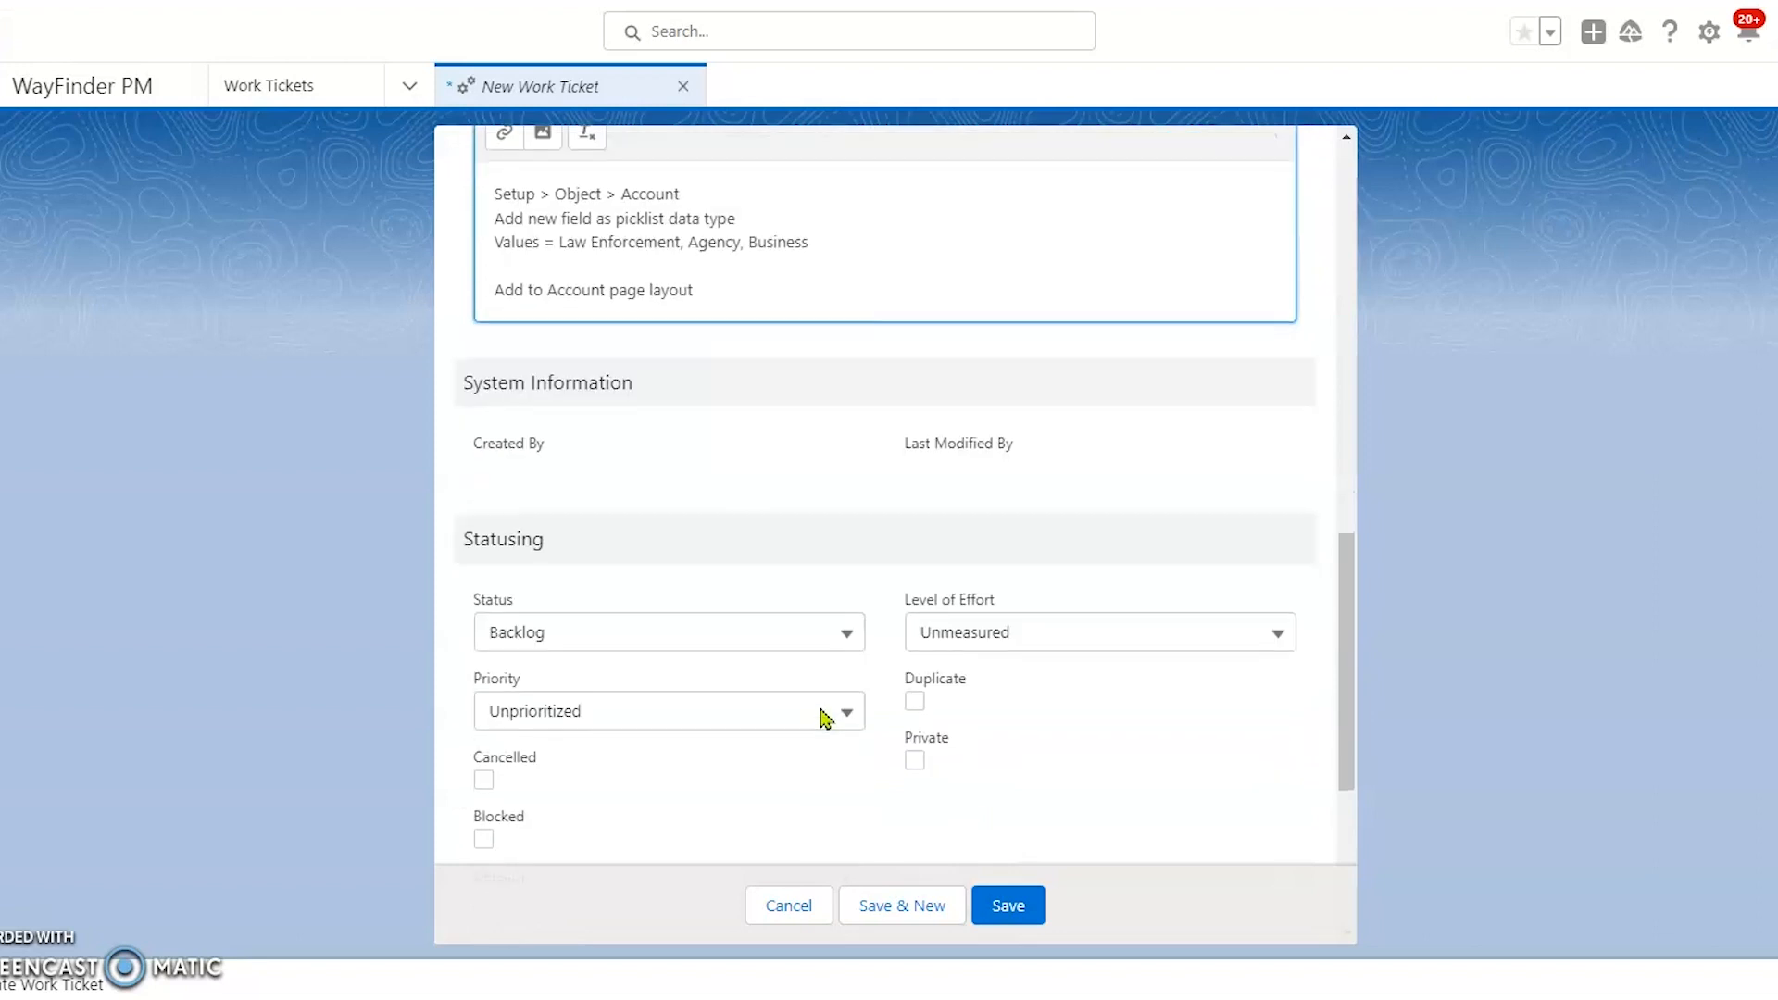
{"action": "scroll", "coordinate": [826, 719], "scroll_direction": "down", "scroll_amount": 1}
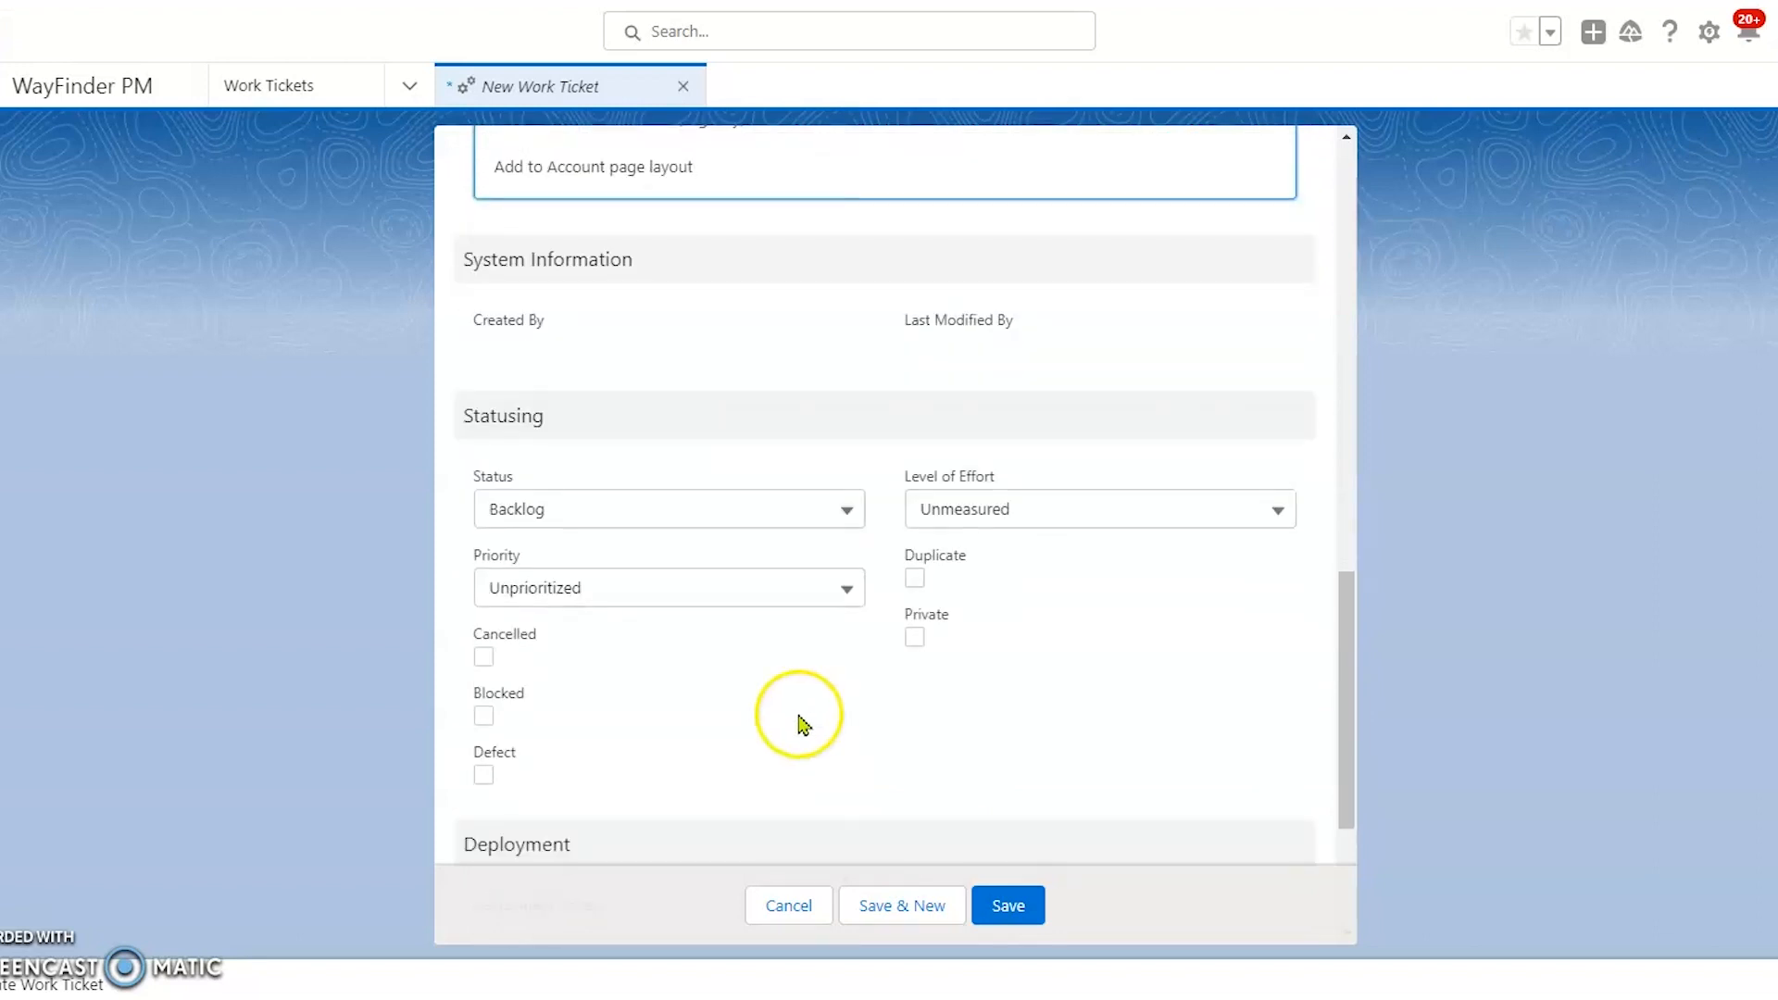
{"action": "left_click", "coordinate": [744, 519]}
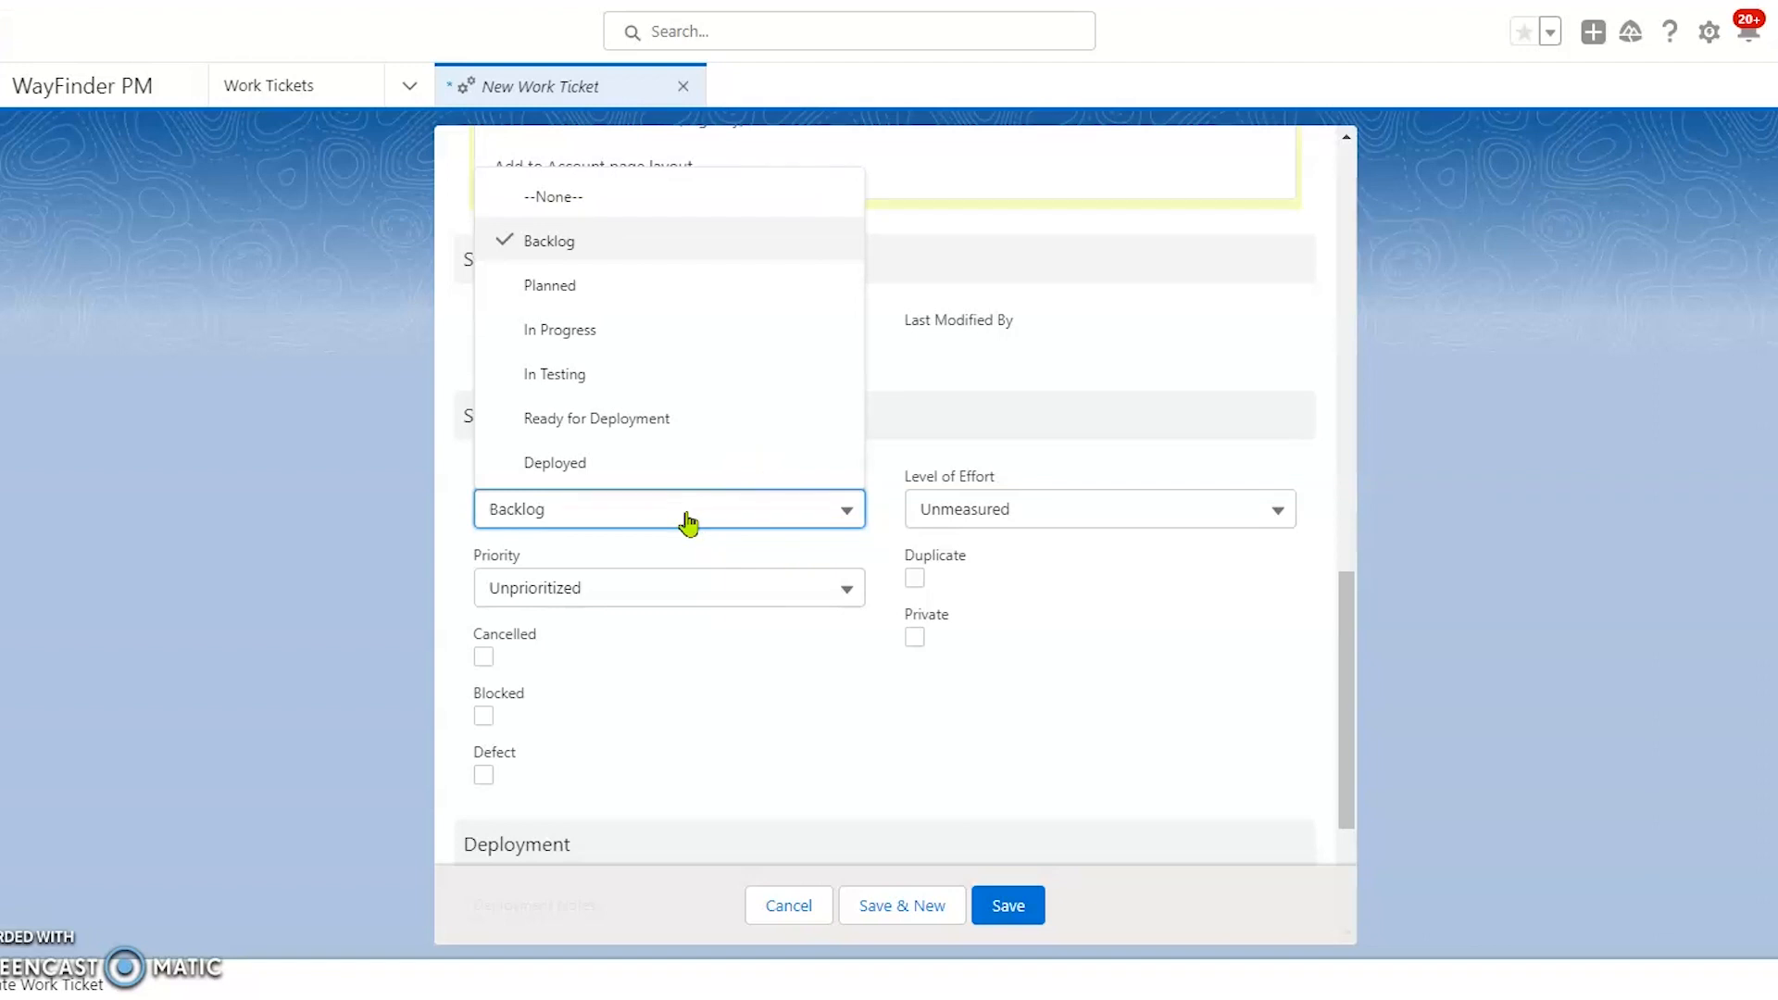
{"action": "left_click", "coordinate": [606, 289]}
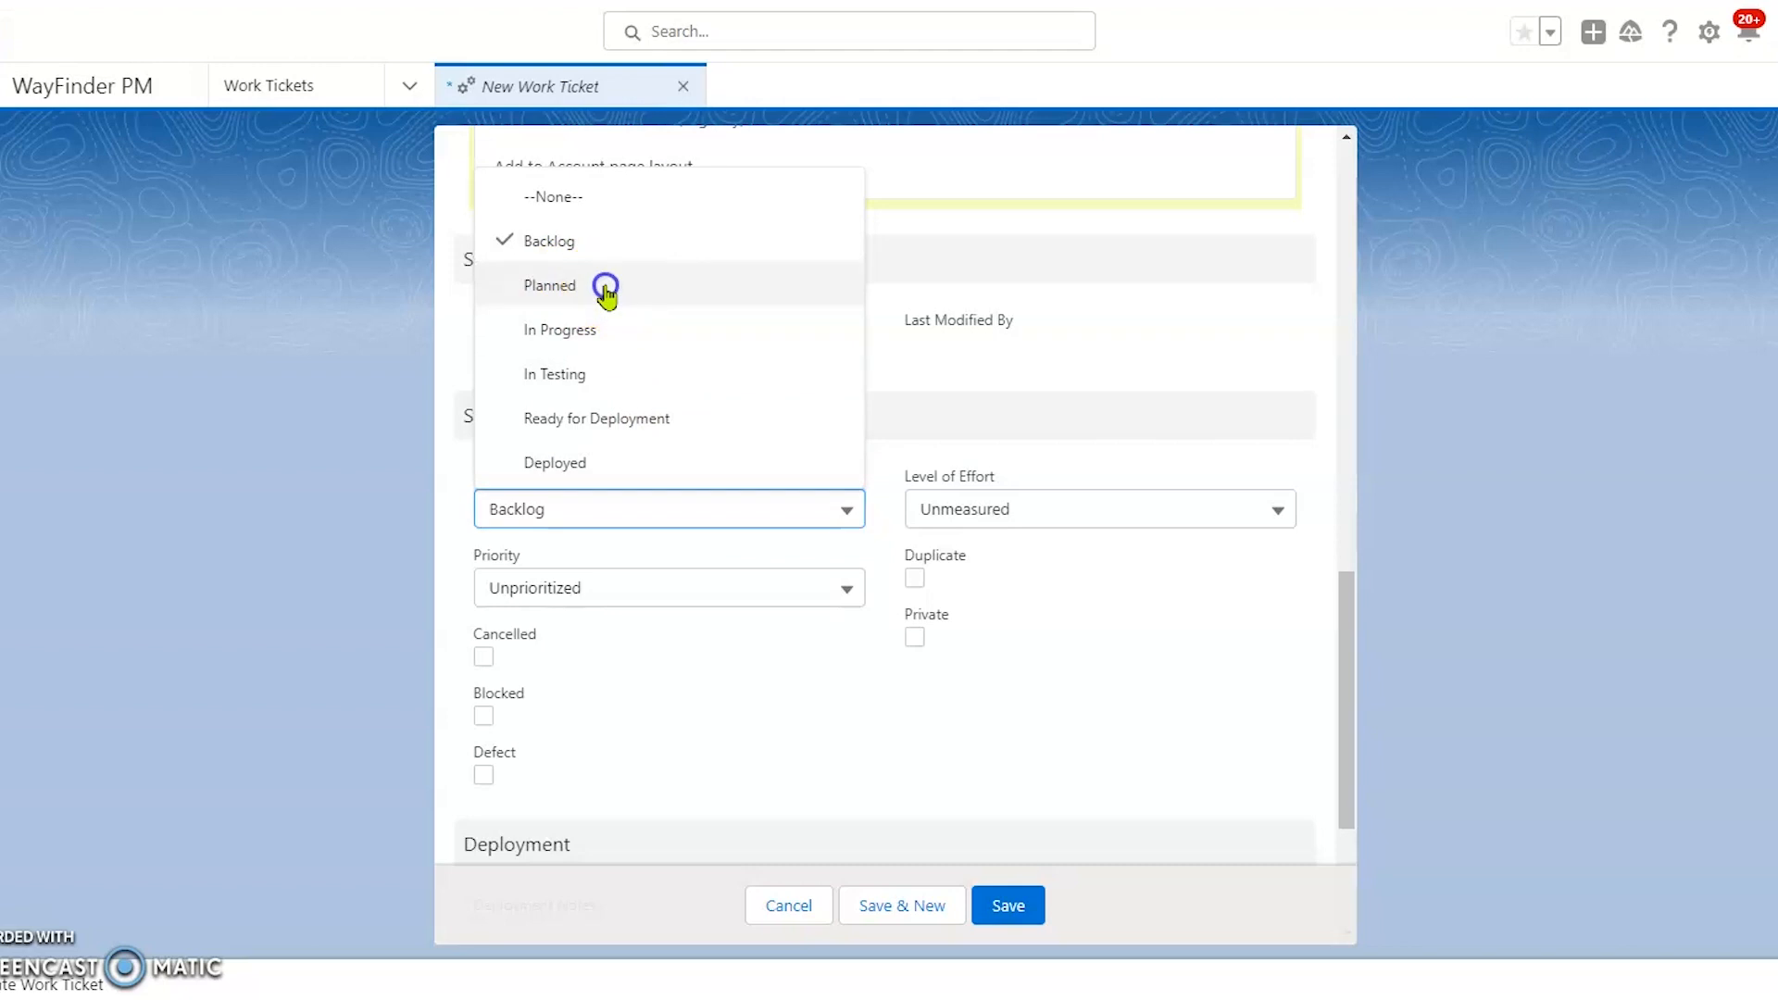
{"action": "left_click", "coordinate": [677, 590]}
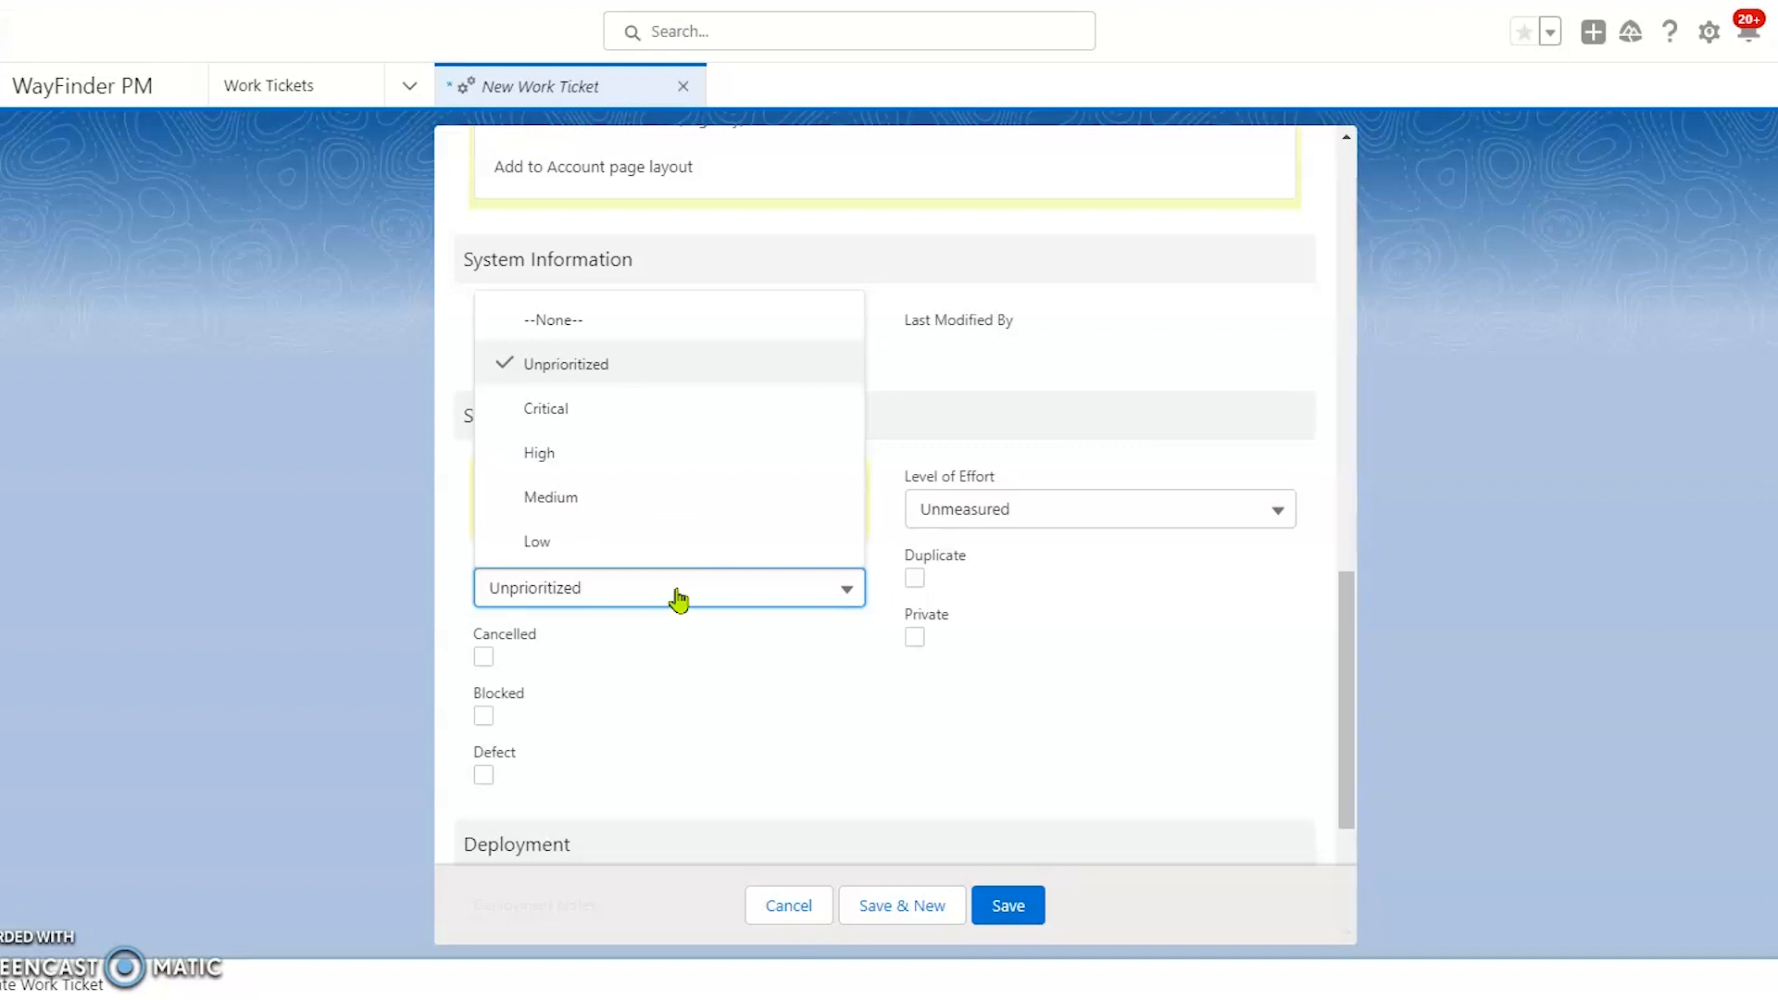
{"action": "left_click", "coordinate": [633, 497]}
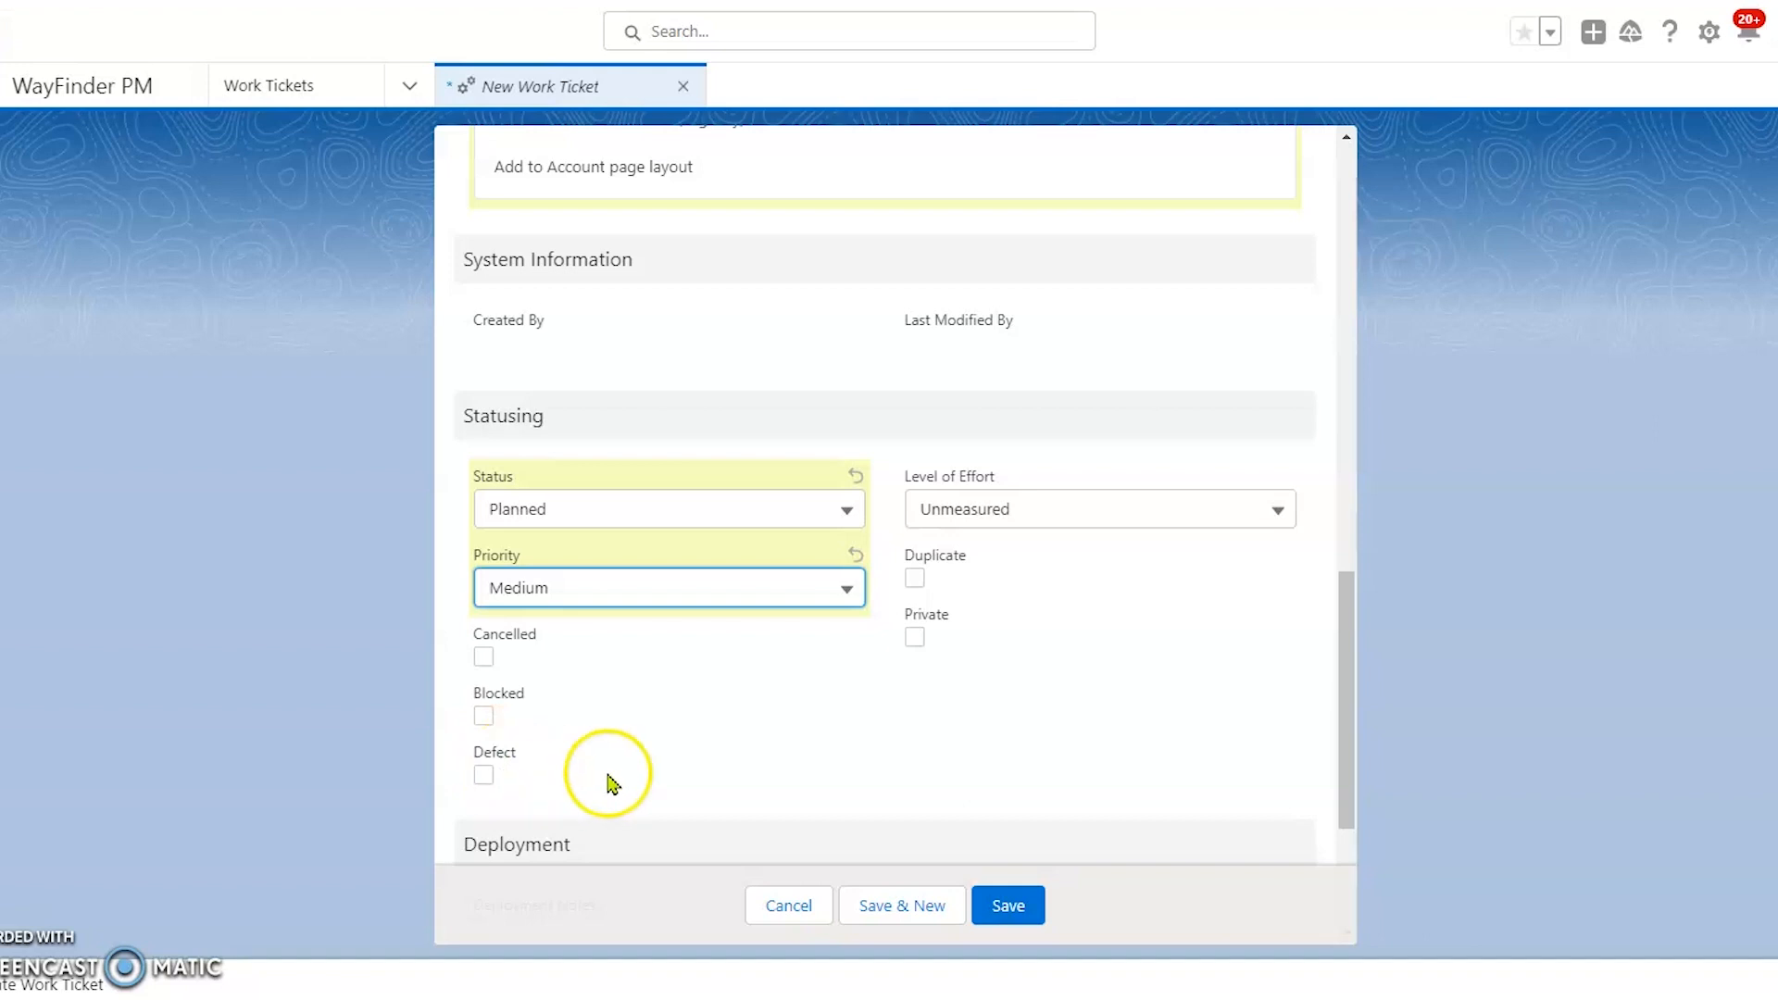
Set the ticket's level of effort to S and save the work ticket.
{"action": "left_click", "coordinate": [1148, 510]}
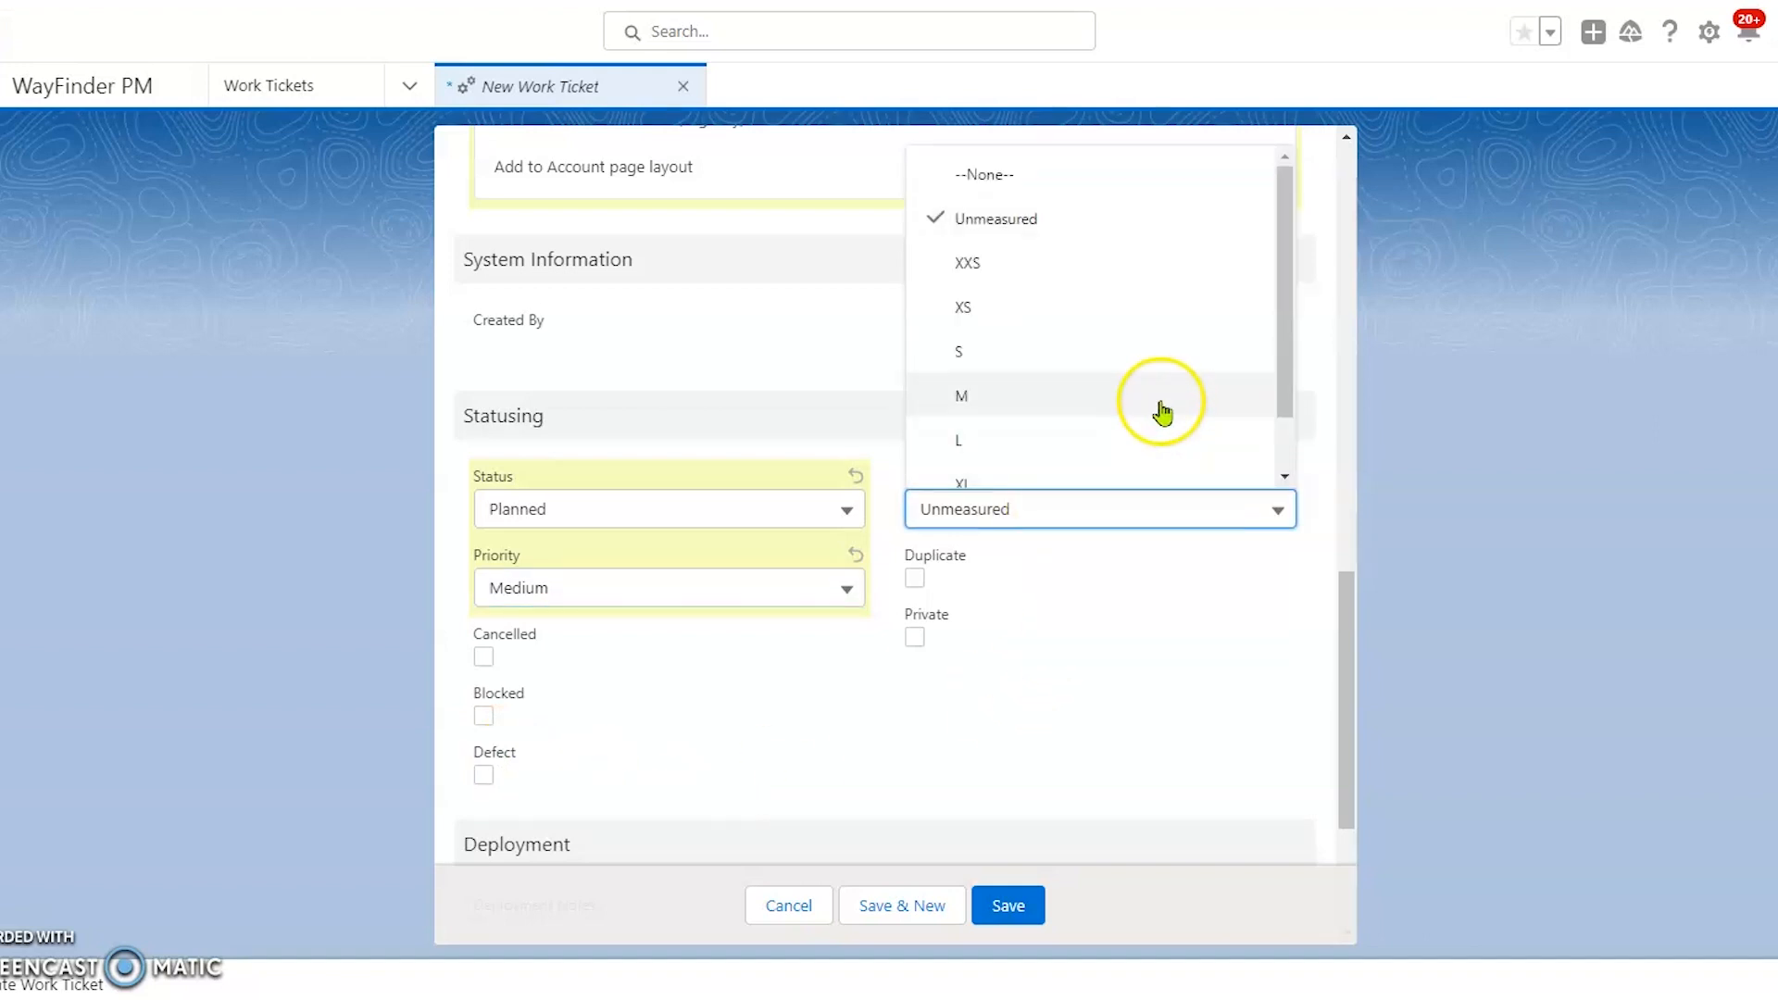
{"action": "scroll", "coordinate": [1156, 409], "scroll_direction": "down", "scroll_amount": 1}
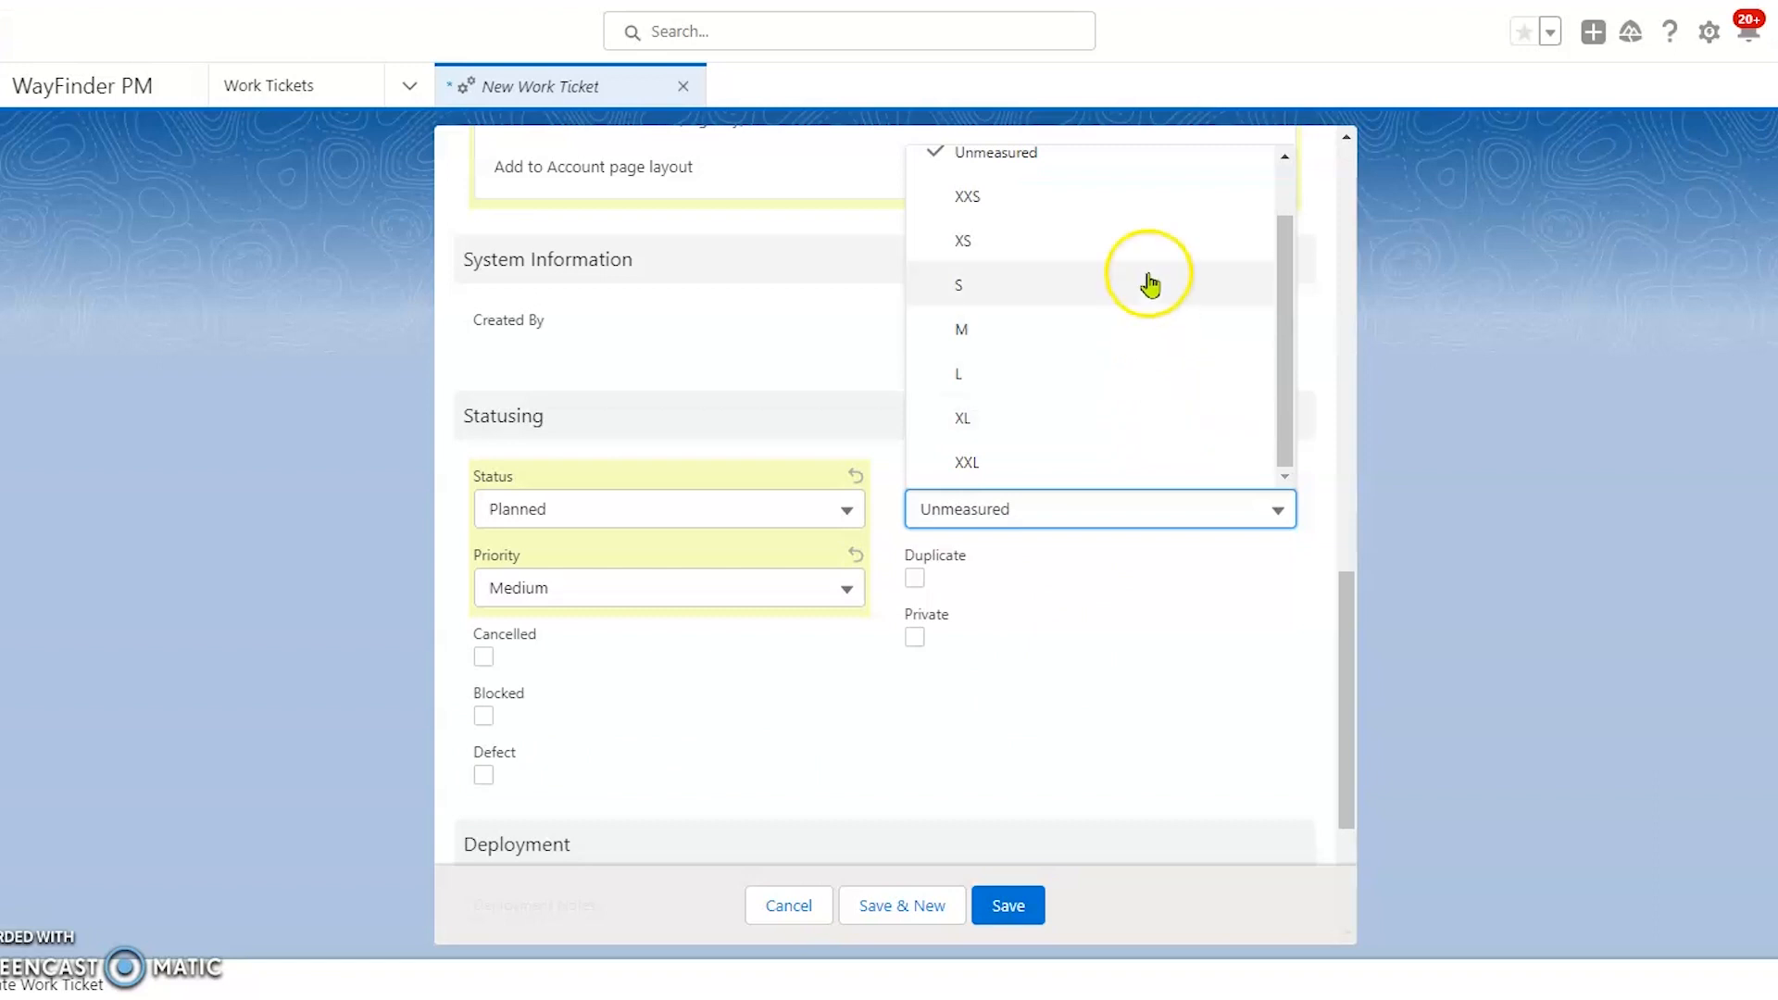
{"action": "left_click", "coordinate": [1148, 276]}
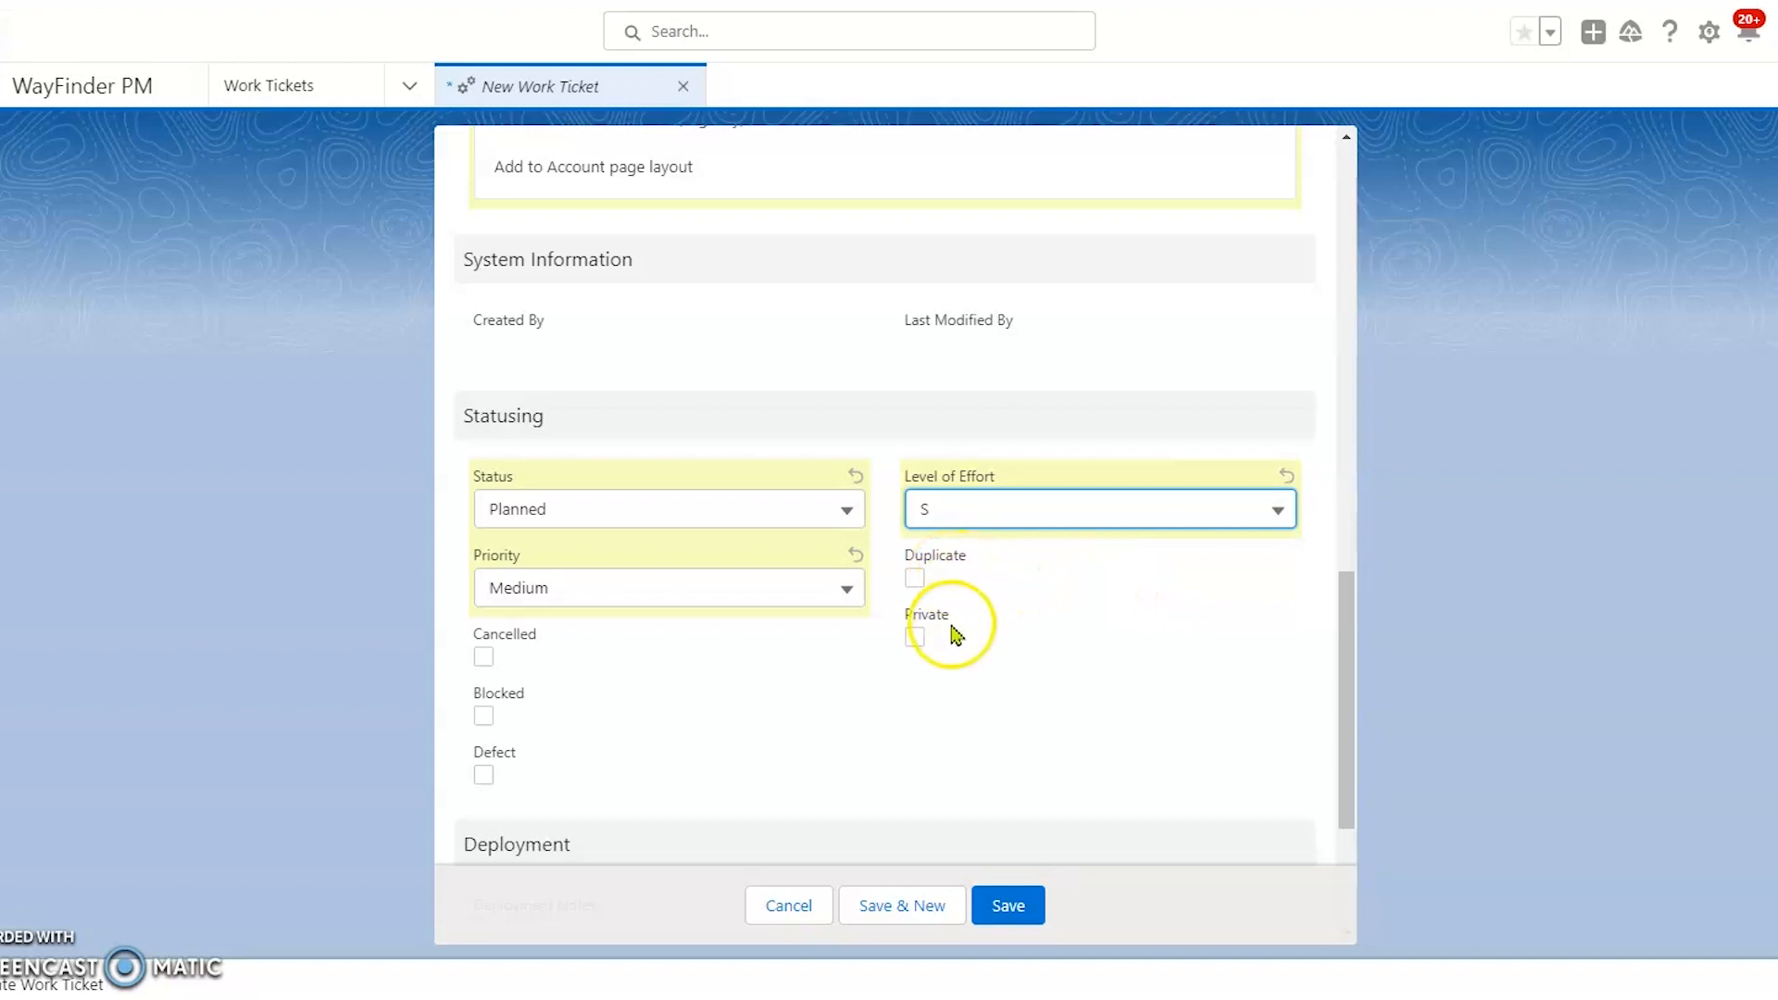
{"action": "scroll", "coordinate": [1004, 719], "scroll_direction": "down", "scroll_amount": 3}
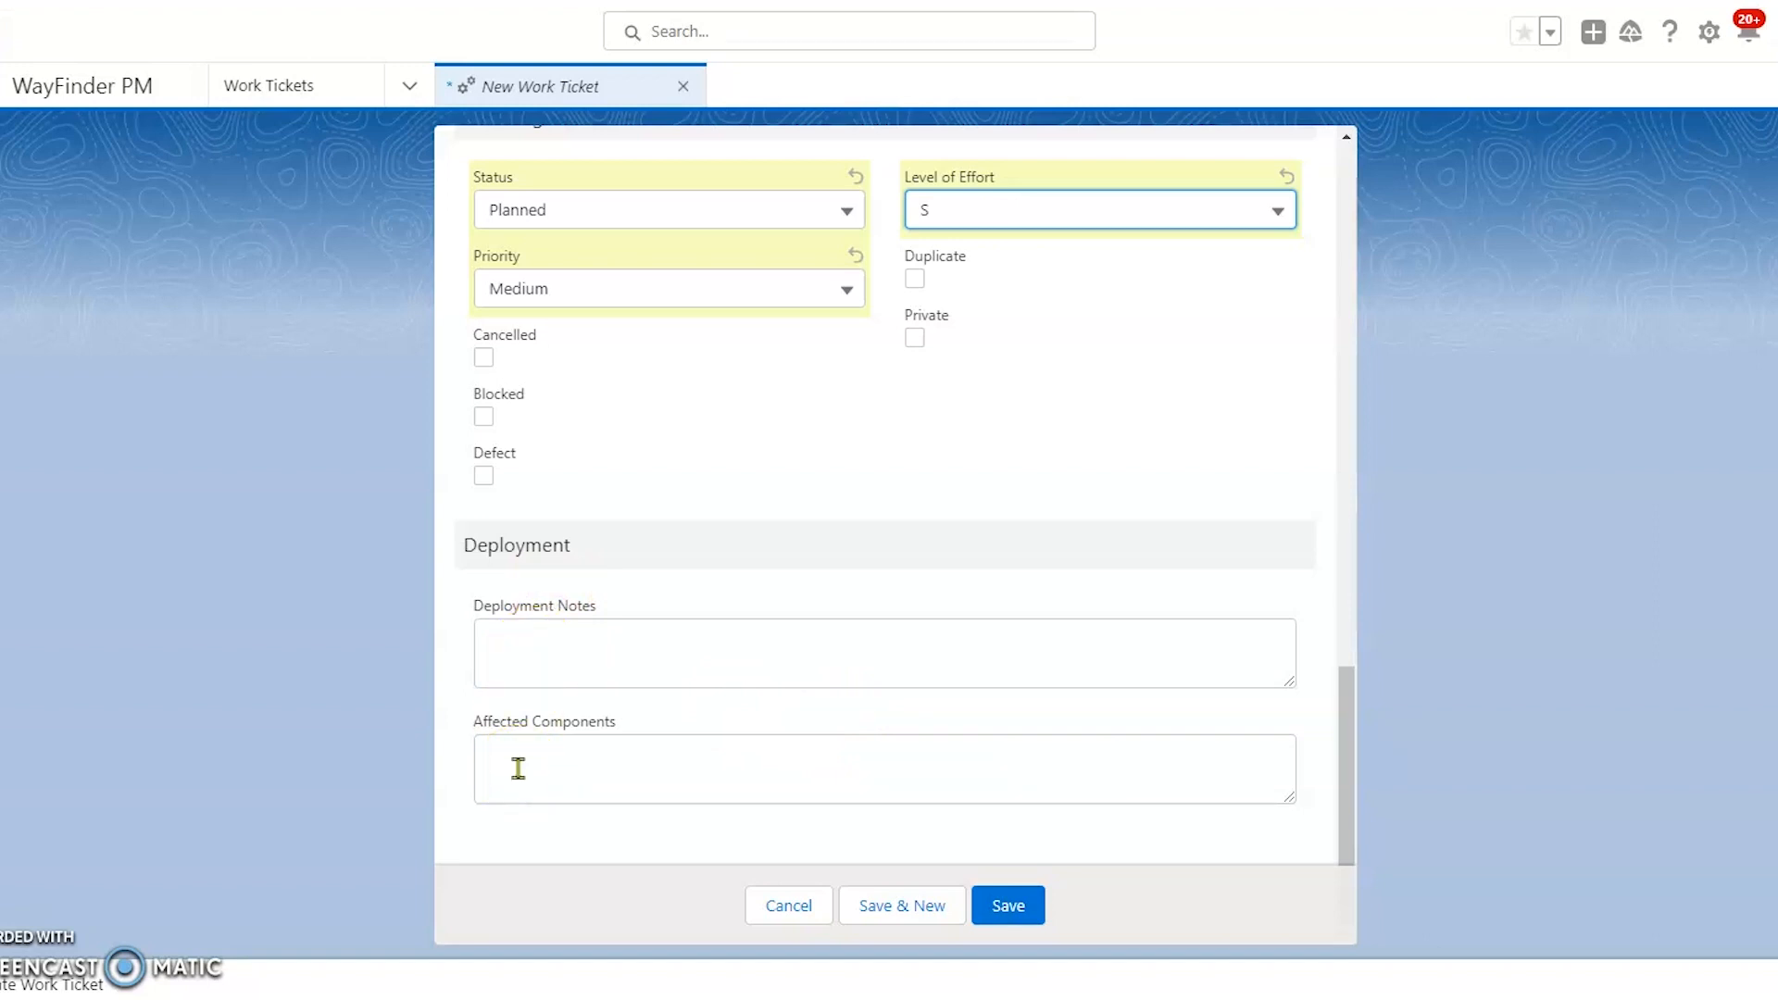
{"action": "left_click", "coordinate": [1009, 907]}
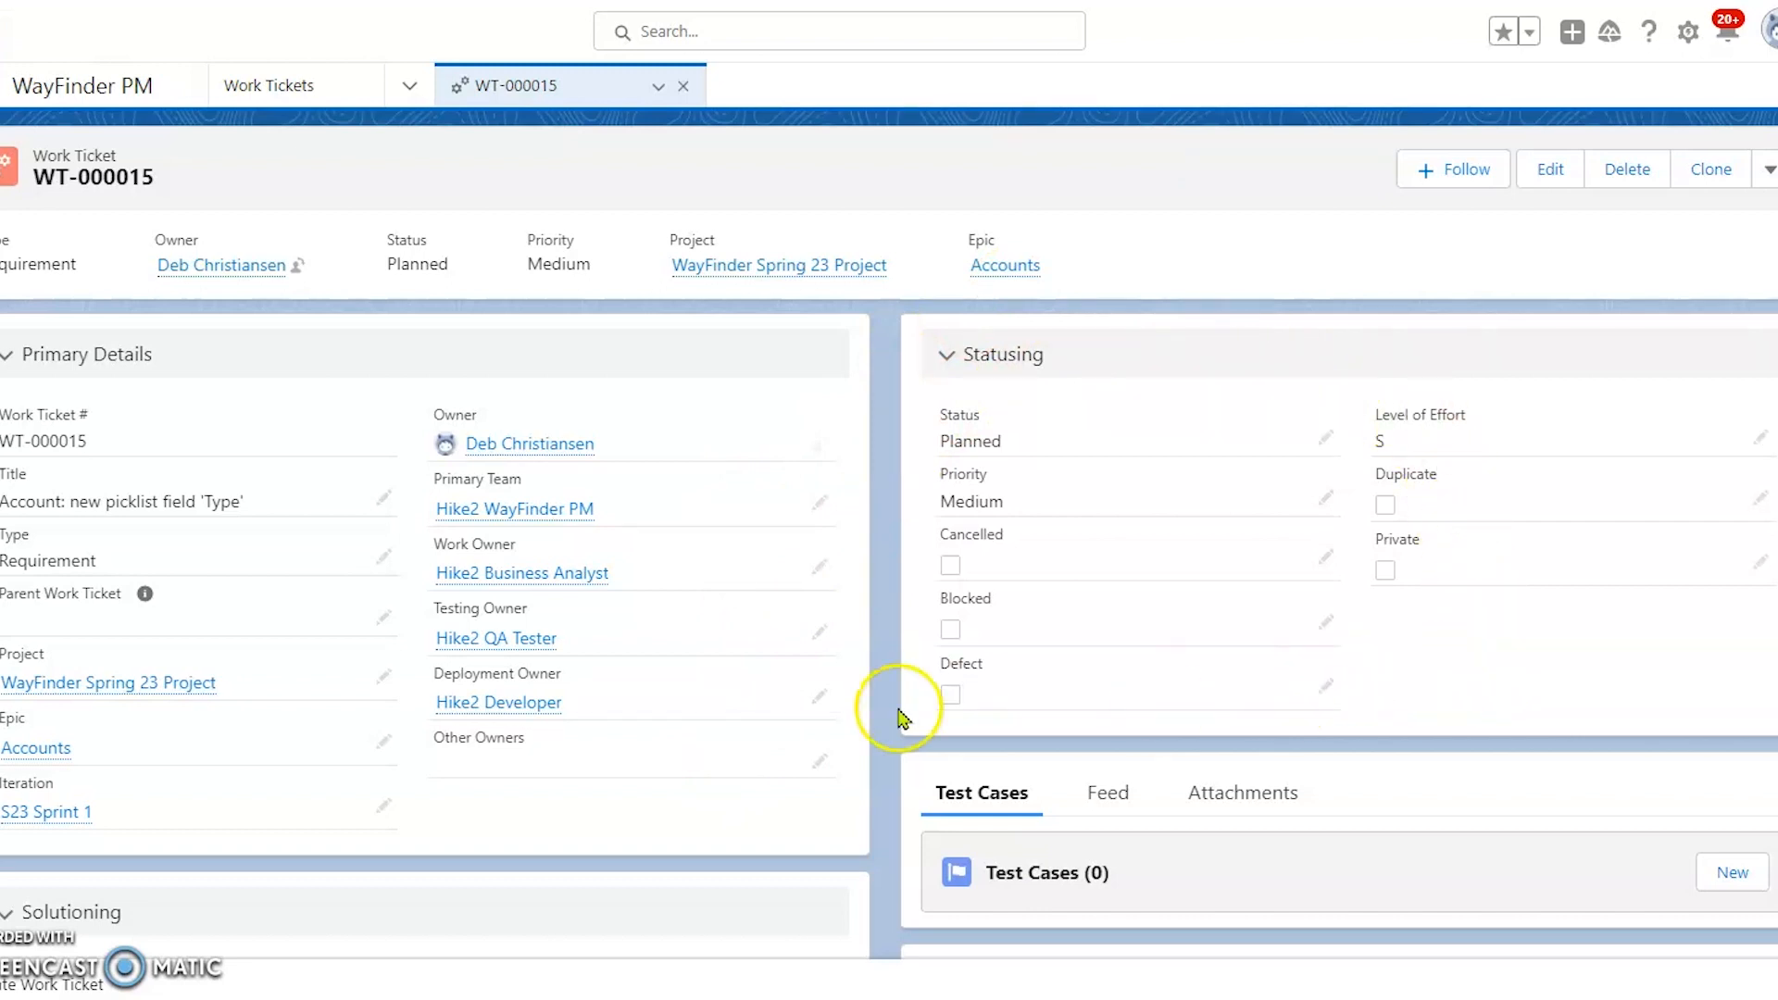
Start a new test case for the work ticket, named "Account: Picklist field 'Type'", with Unit Test as its type.
{"action": "scroll", "coordinate": [861, 714], "scroll_direction": "down", "scroll_amount": 4}
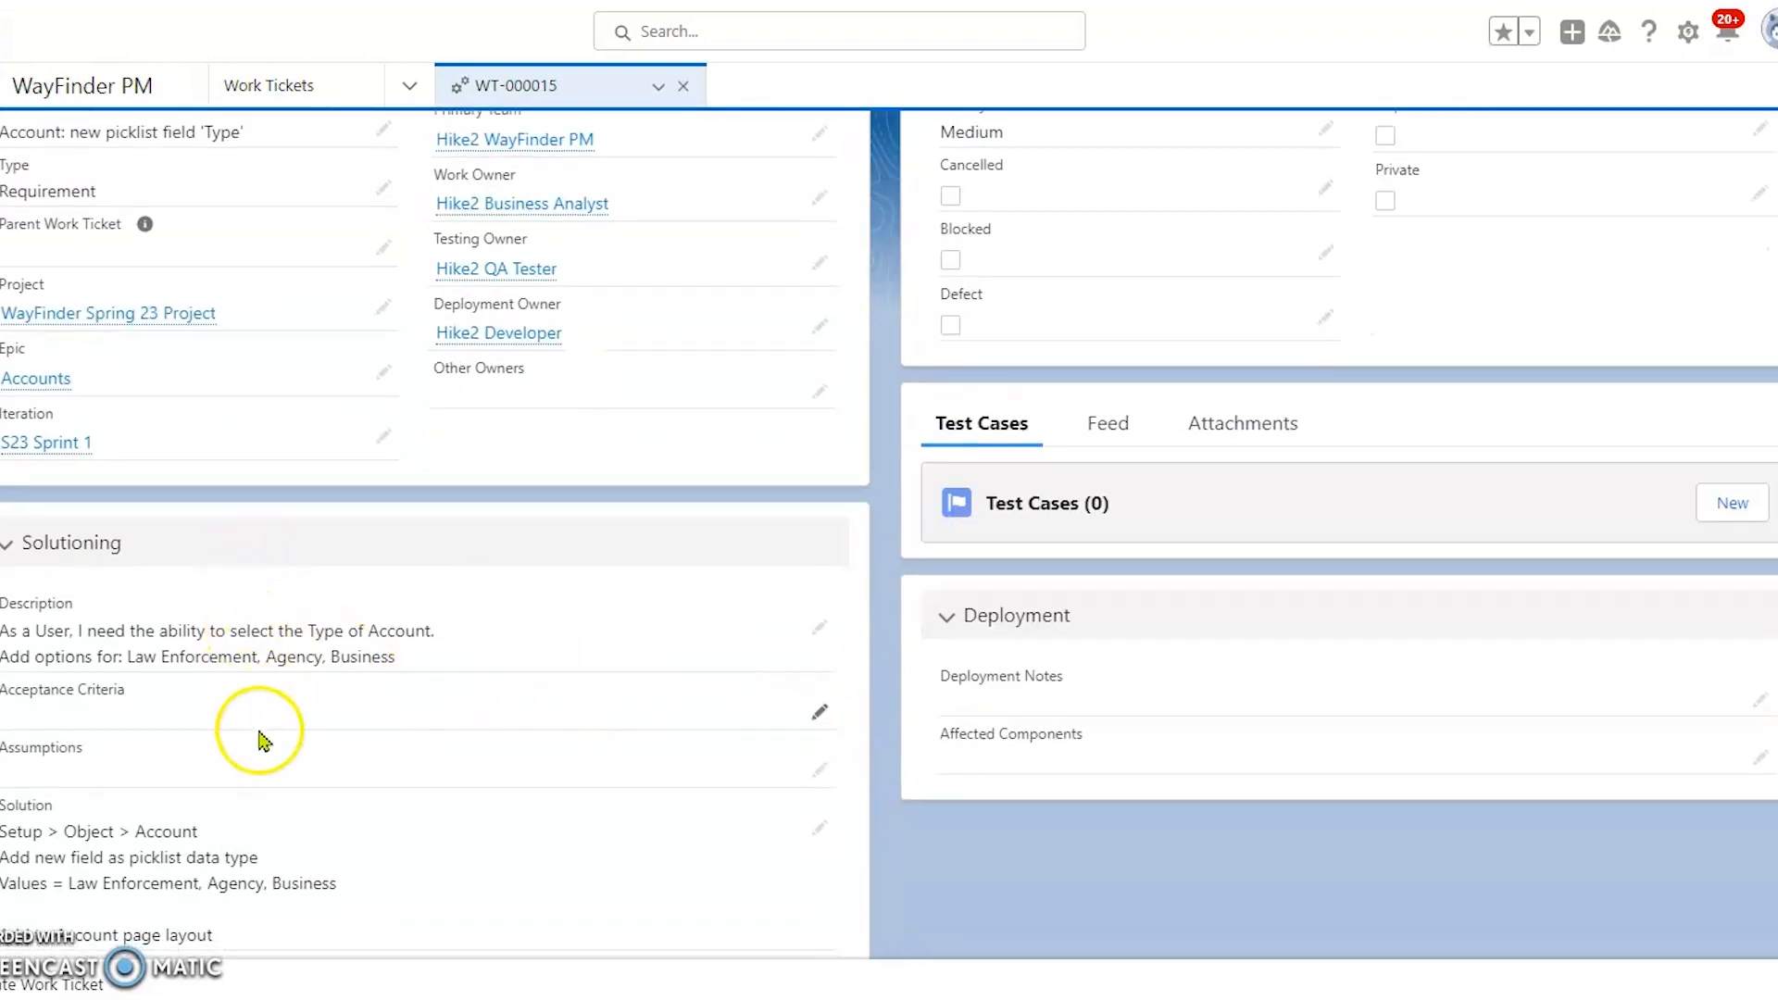
{"action": "scroll", "coordinate": [364, 845], "scroll_direction": "down", "scroll_amount": 1}
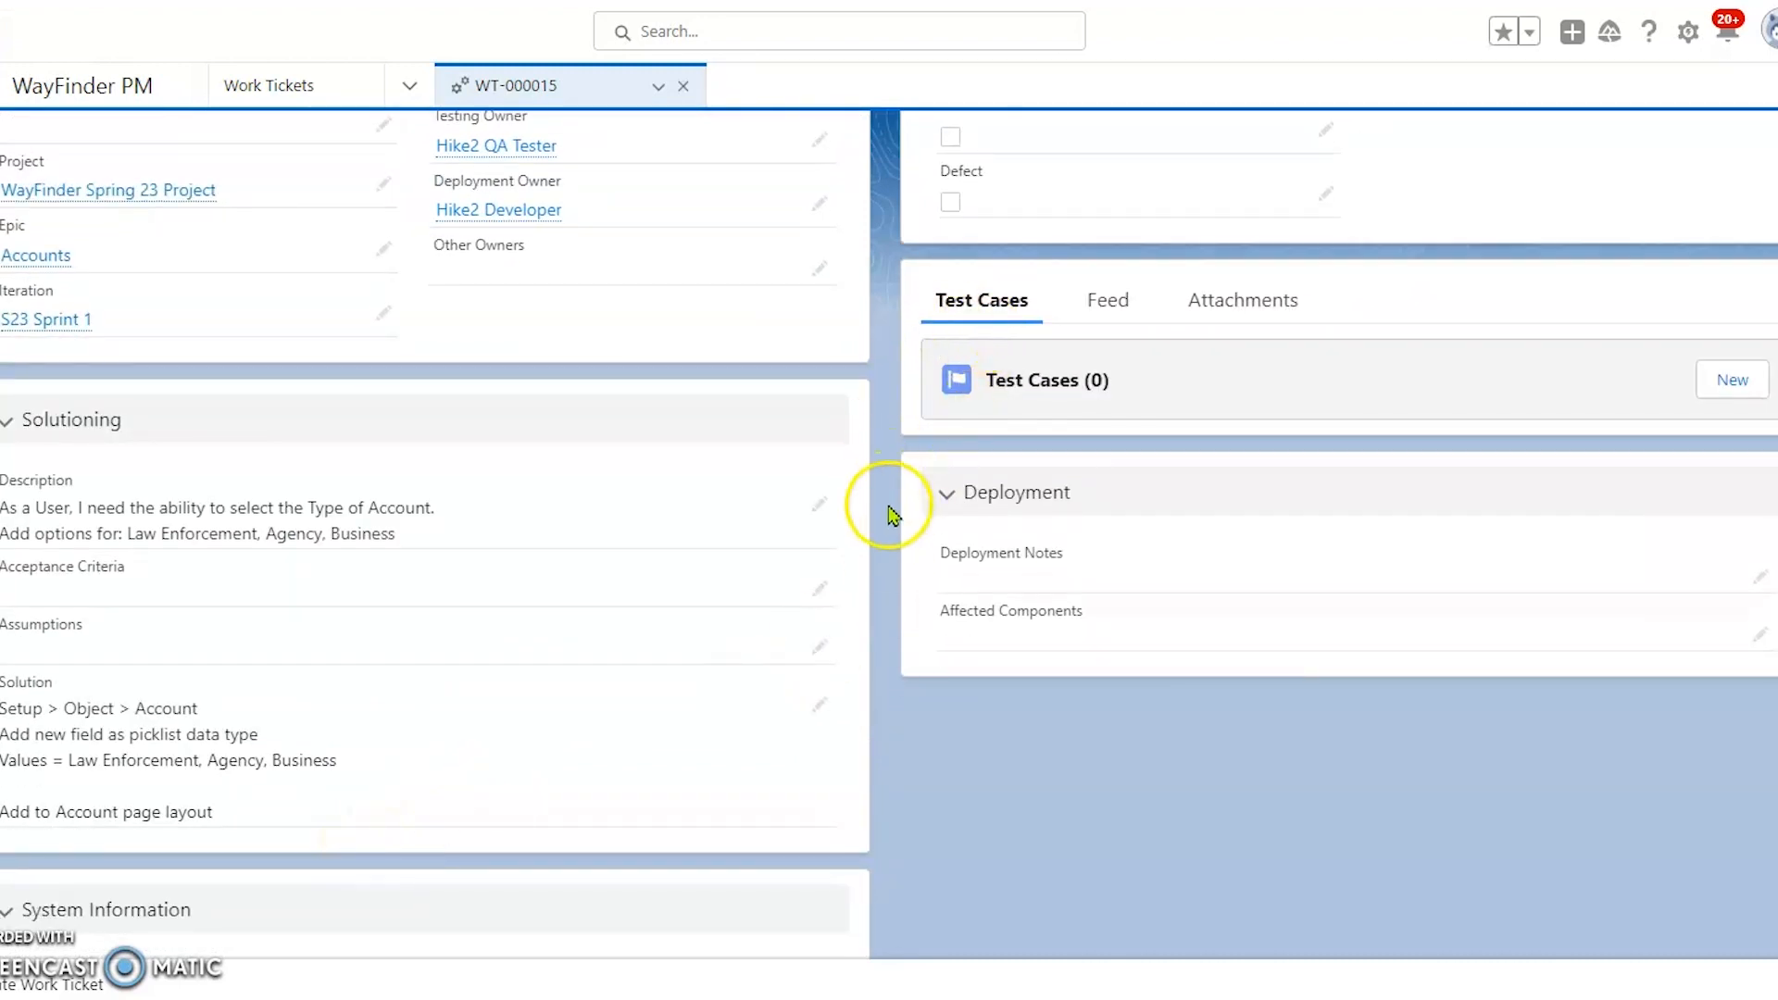
{"action": "scroll", "coordinate": [889, 508], "scroll_direction": "up", "scroll_amount": 1}
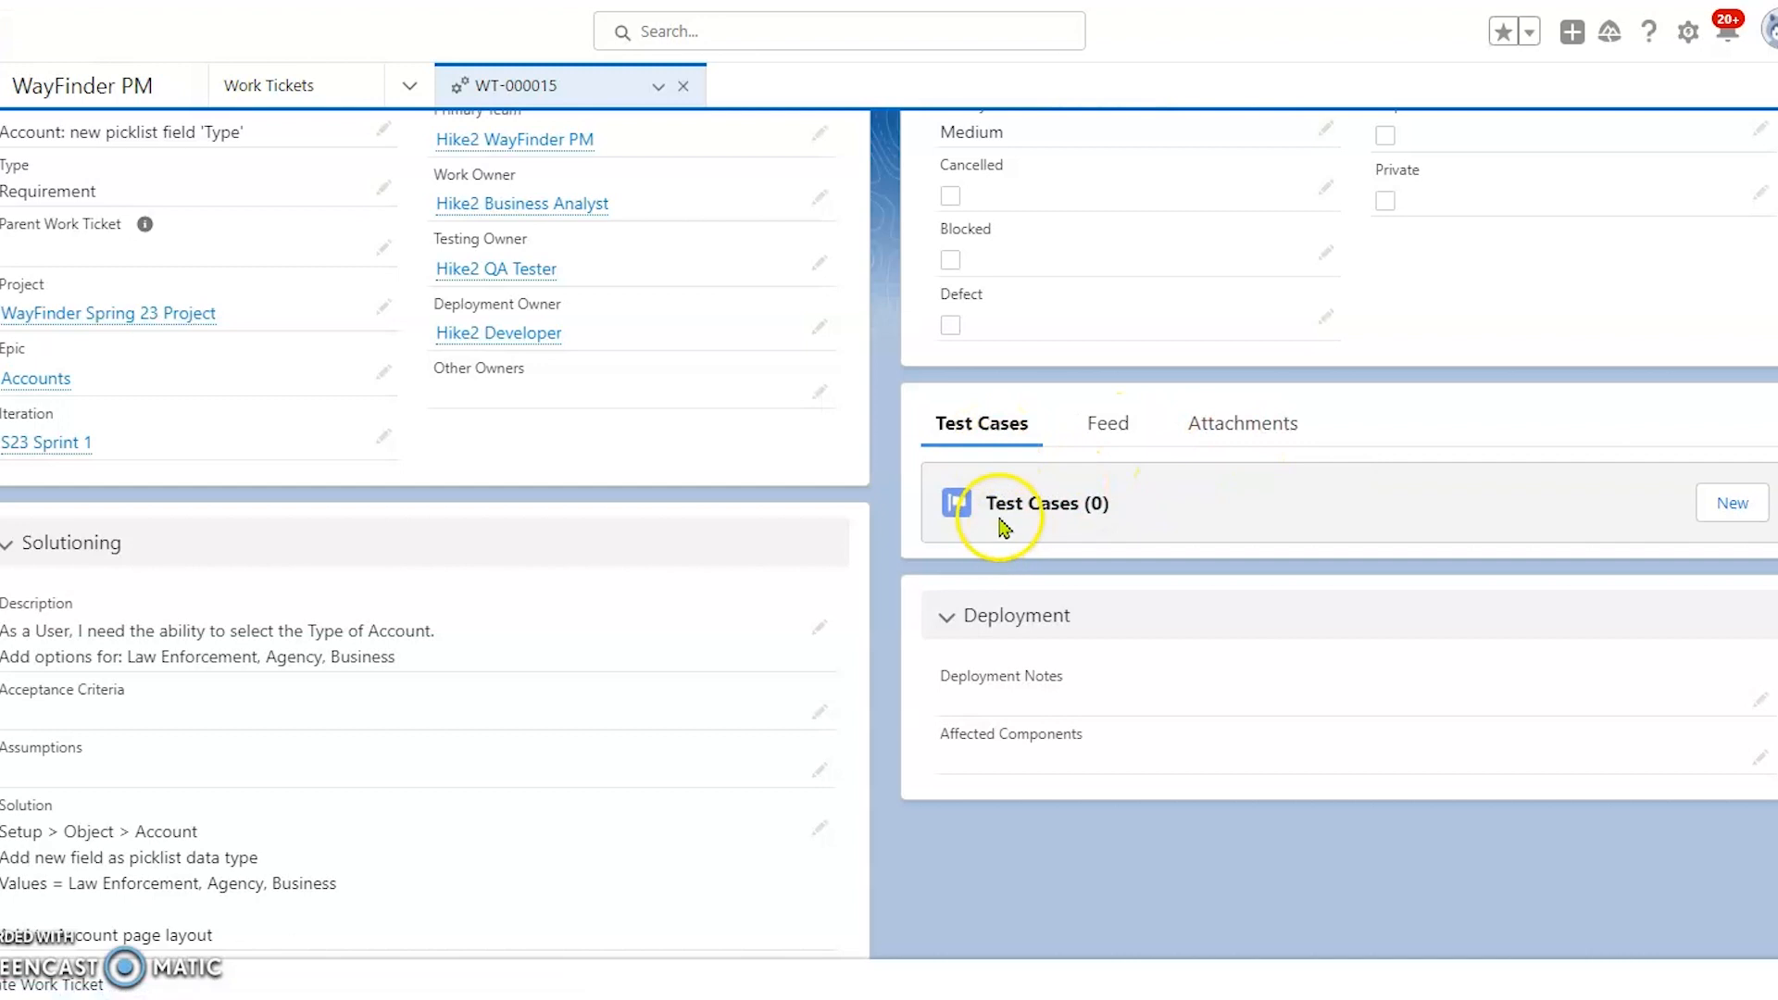
{"action": "left_click", "coordinate": [1735, 515]}
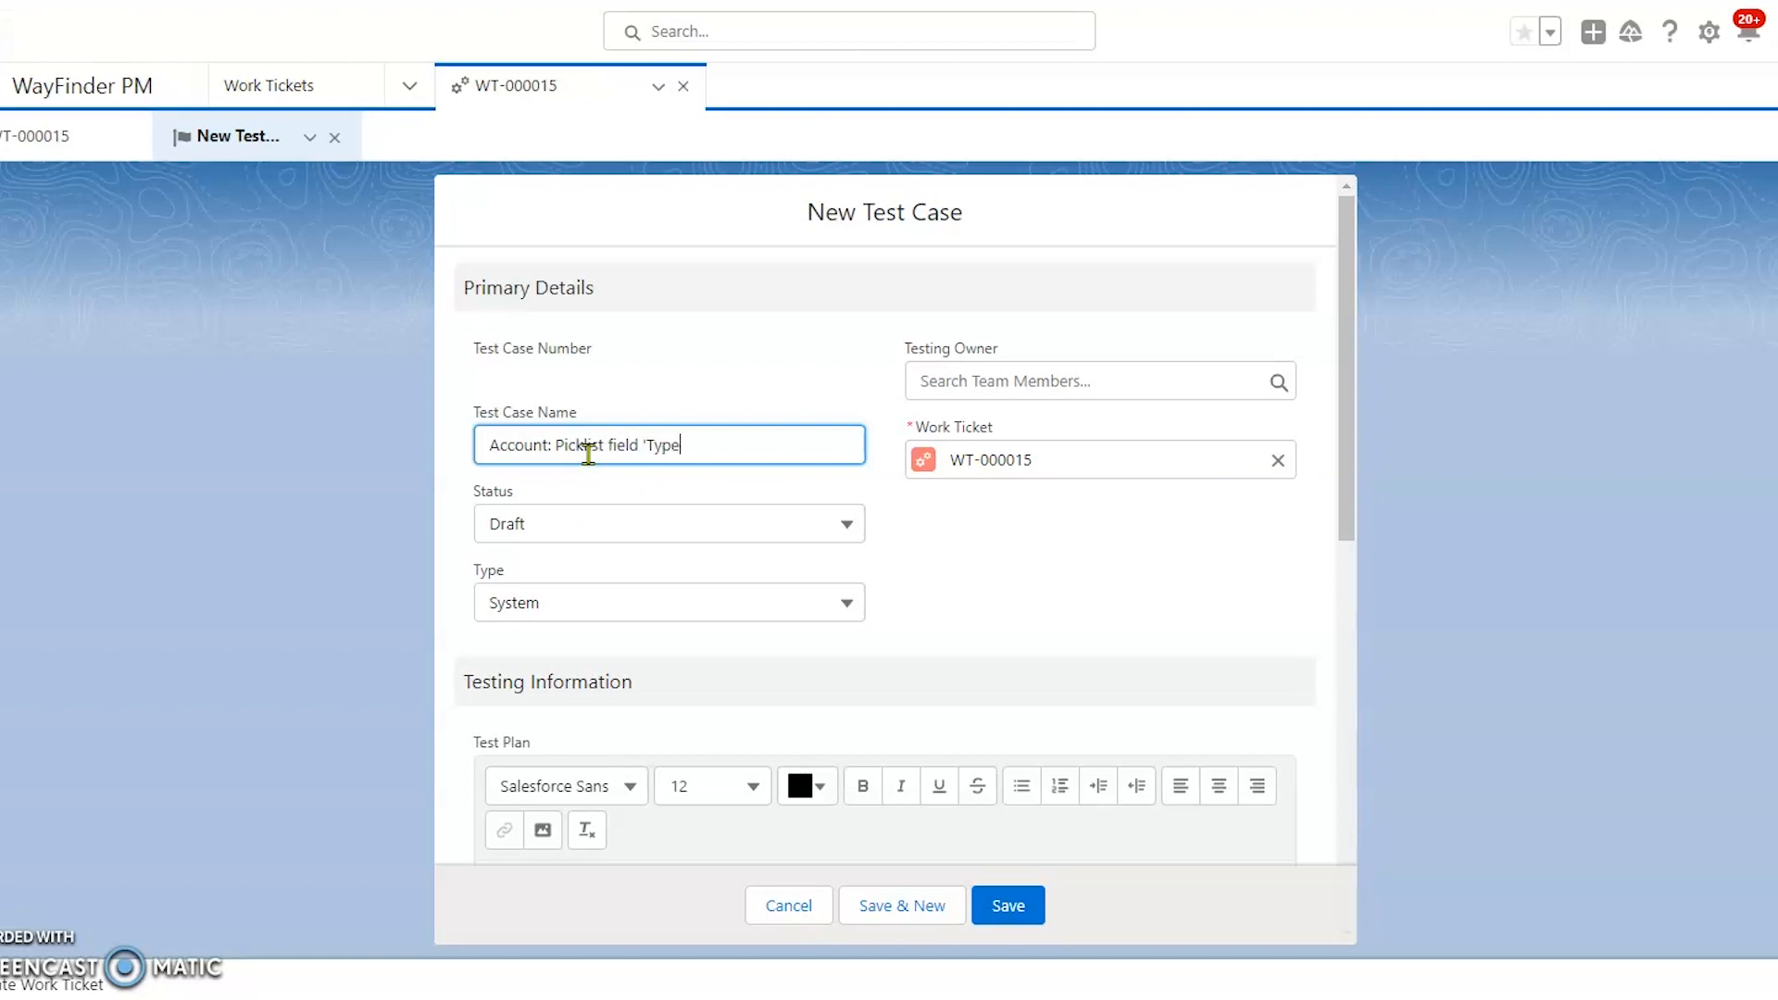
{"action": "left_click", "coordinate": [648, 523]}
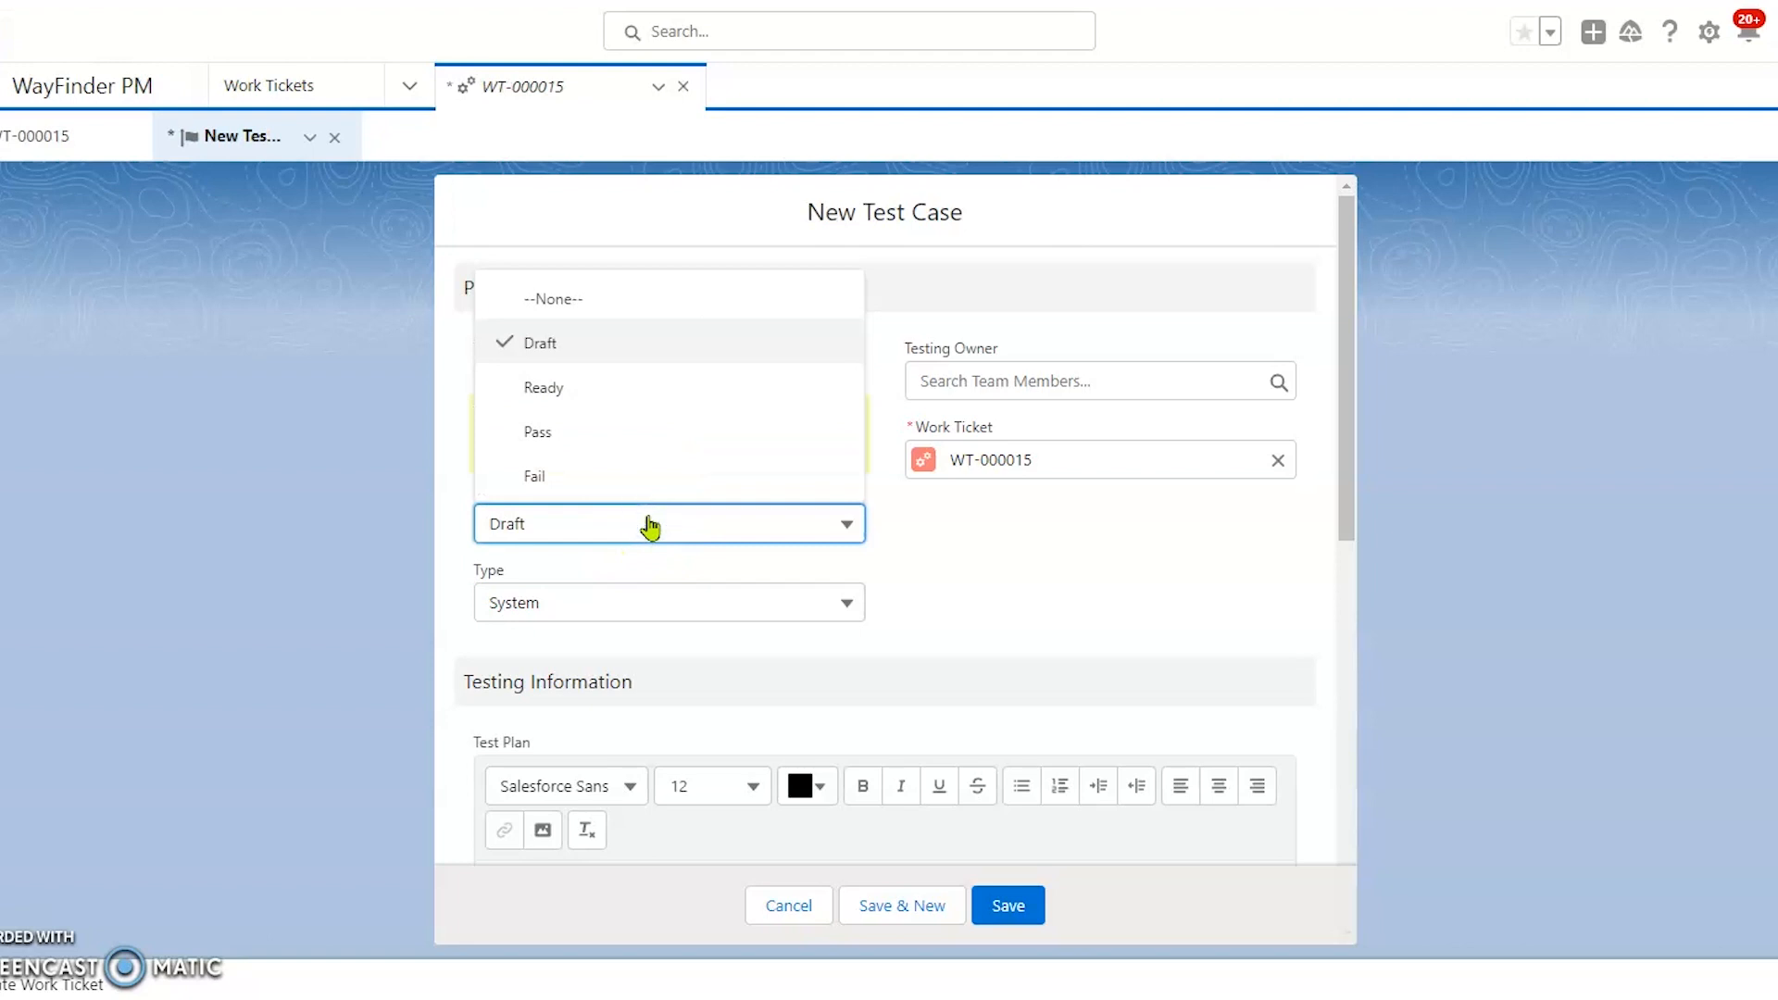
{"action": "left_click", "coordinate": [659, 613]}
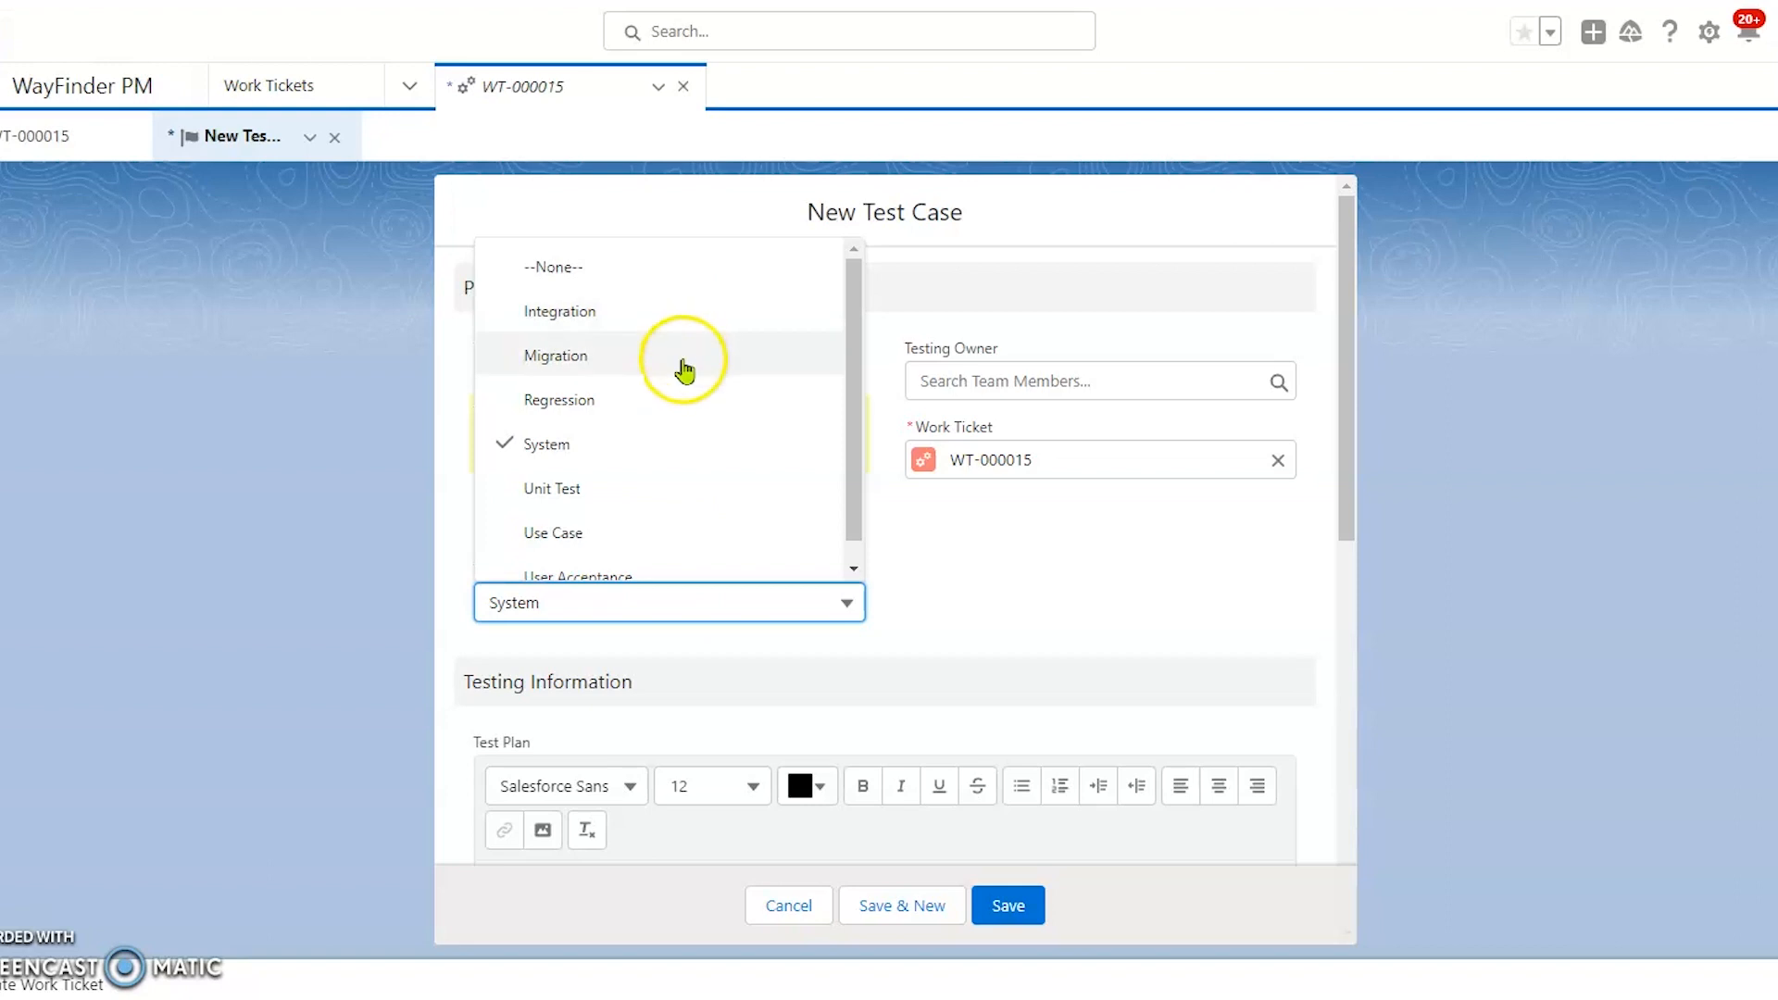
{"action": "scroll", "coordinate": [676, 481], "scroll_direction": "down", "scroll_amount": 1}
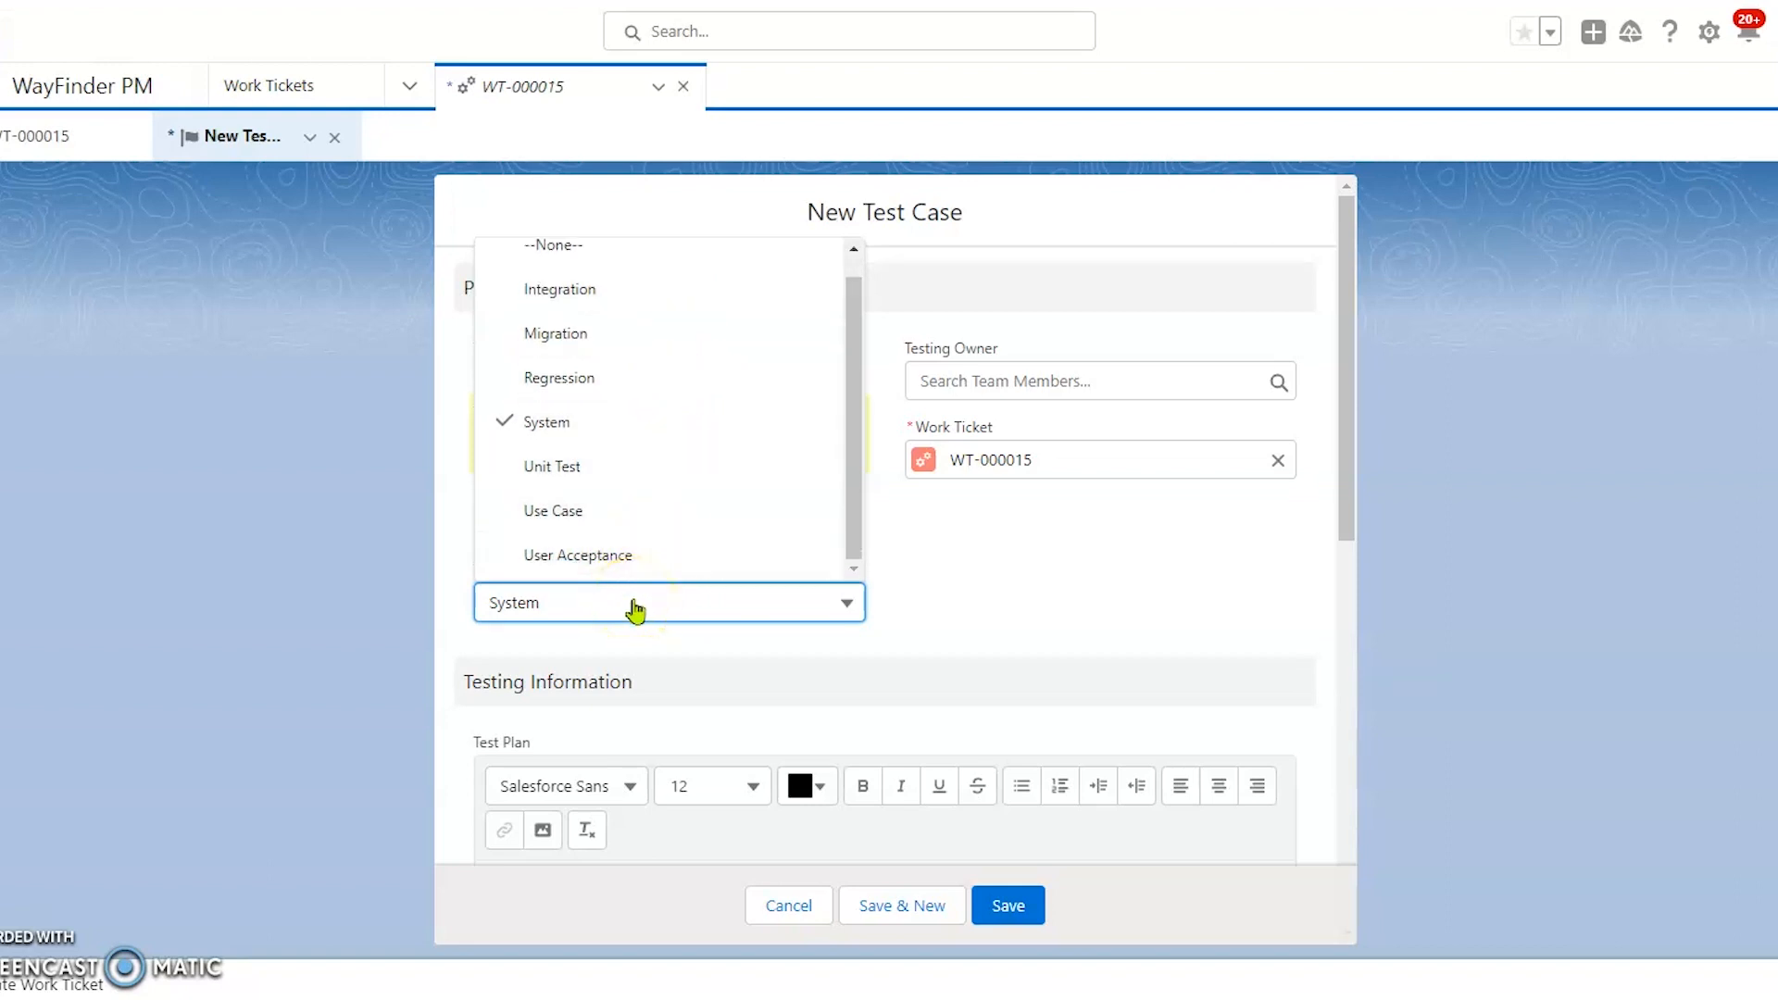
{"action": "left_click", "coordinate": [615, 469]}
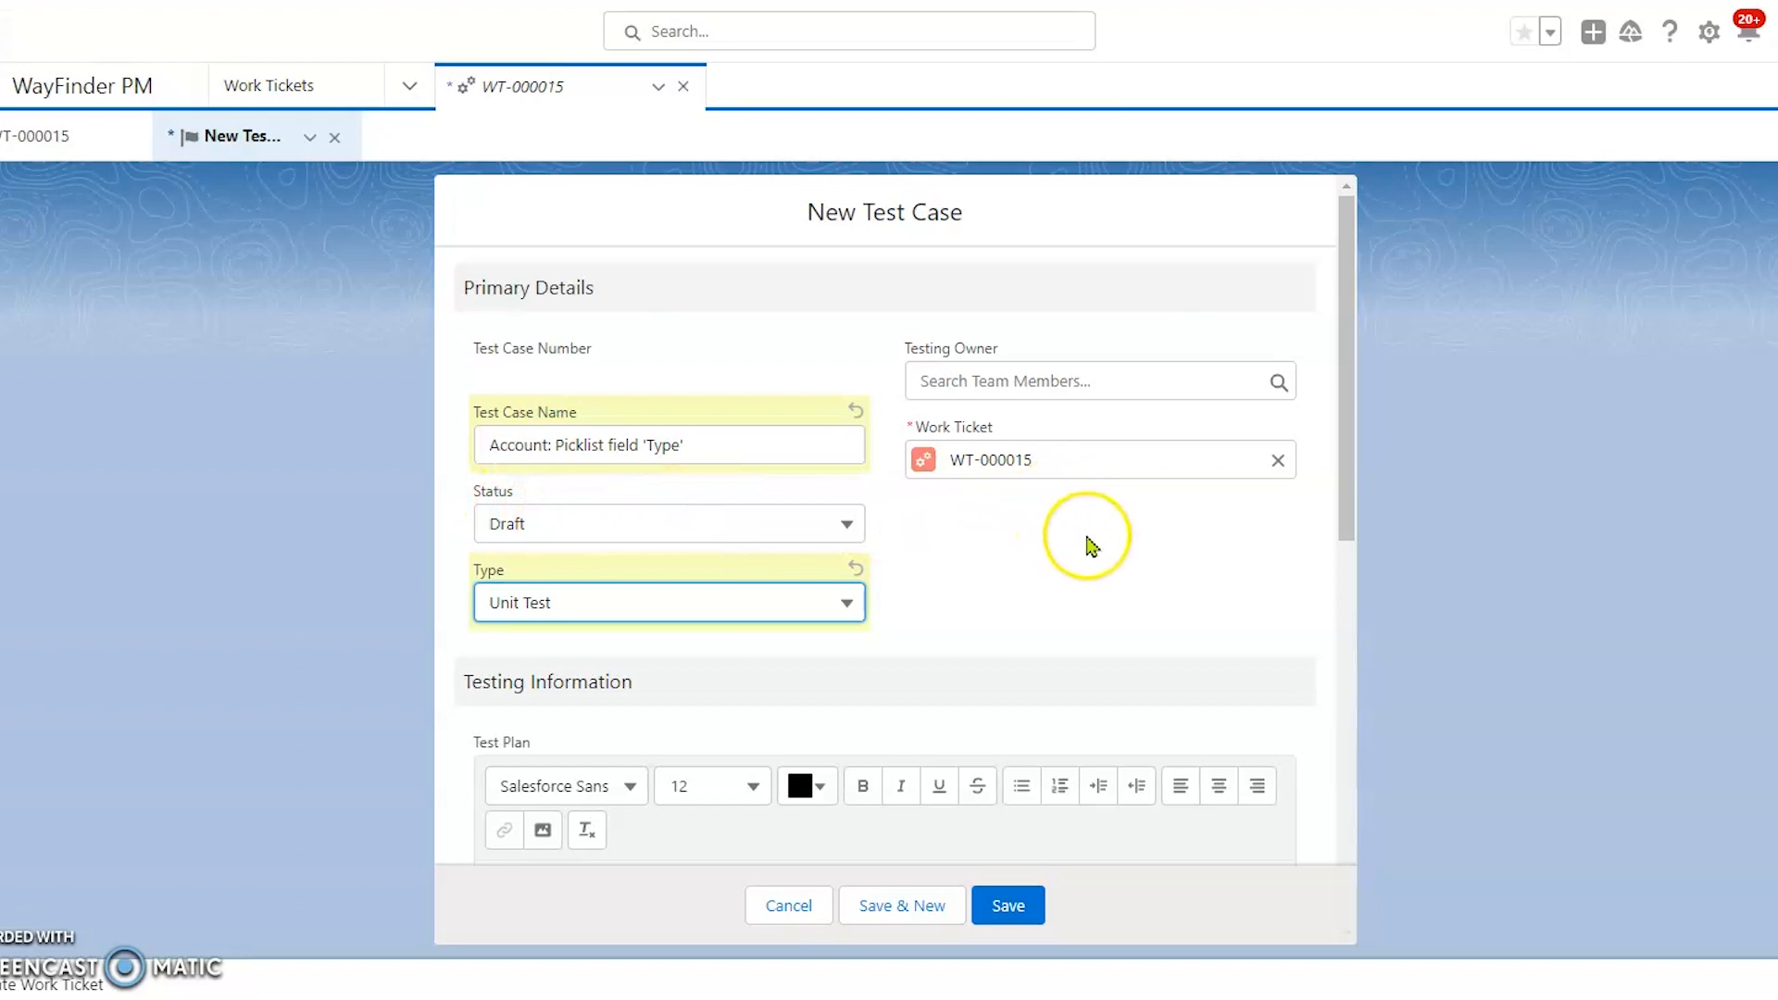
Assign Hike2 QA Tester as the test case's testing owner and save the test case.
{"action": "left_click", "coordinate": [1045, 381]}
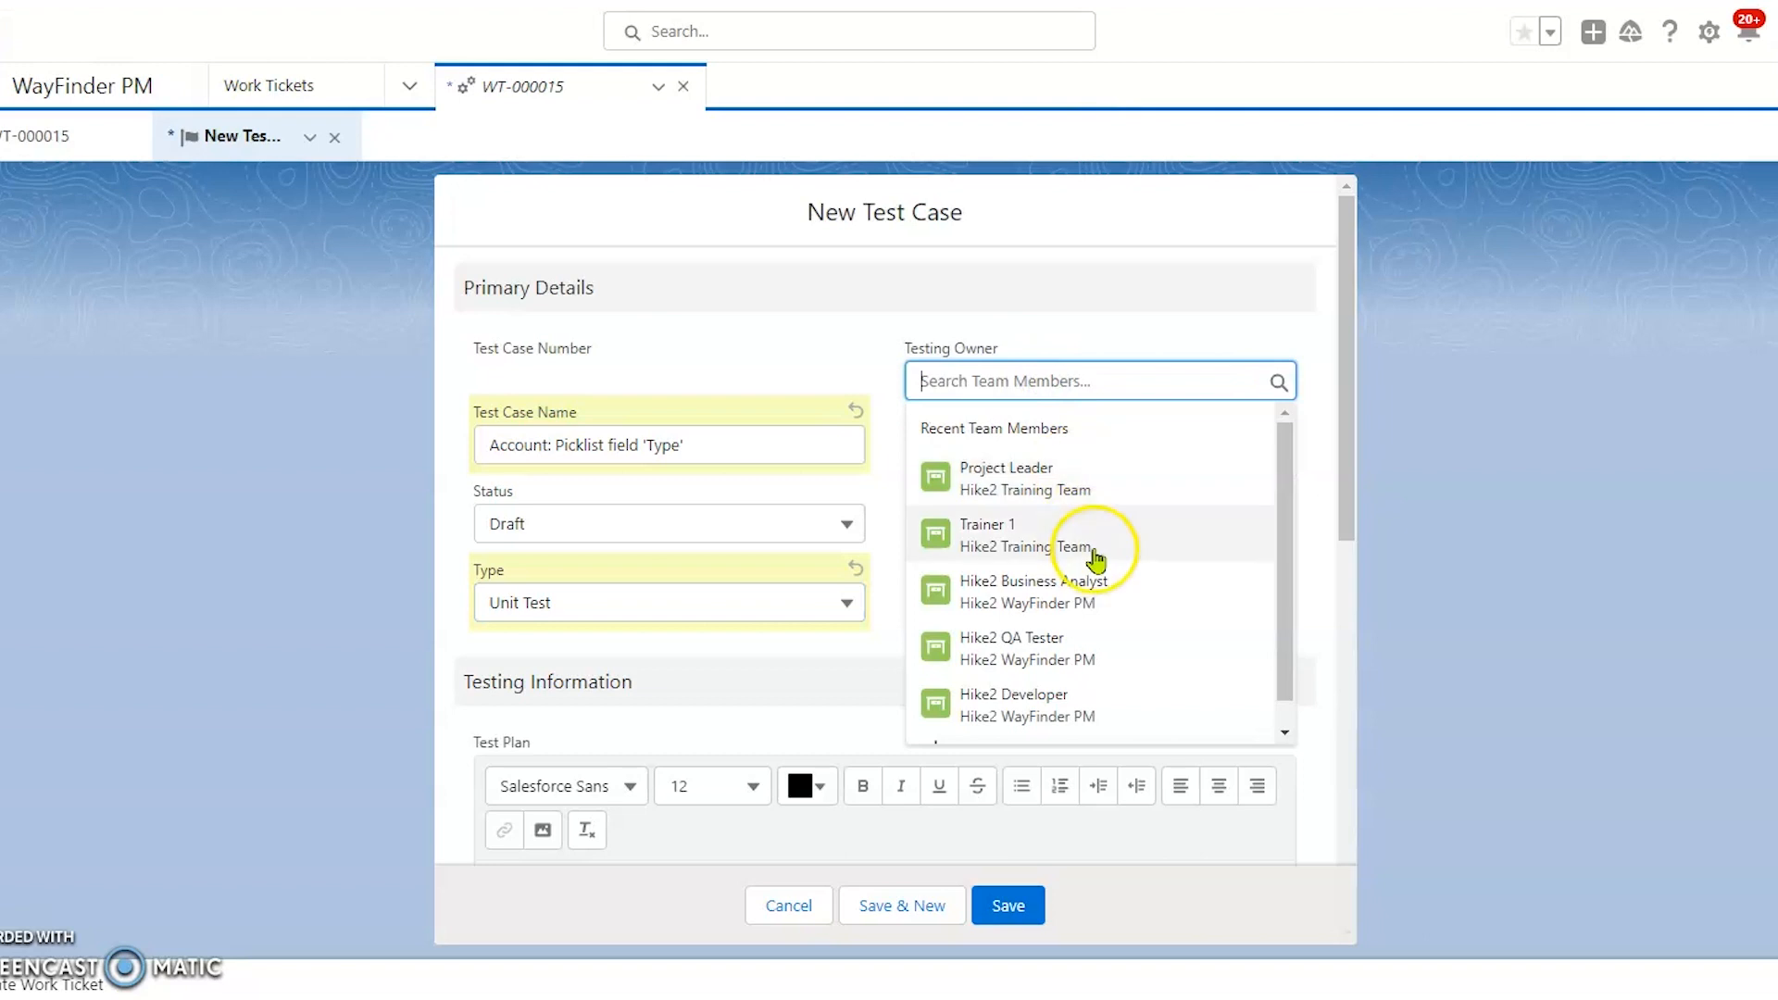
{"action": "left_click", "coordinate": [1015, 650]}
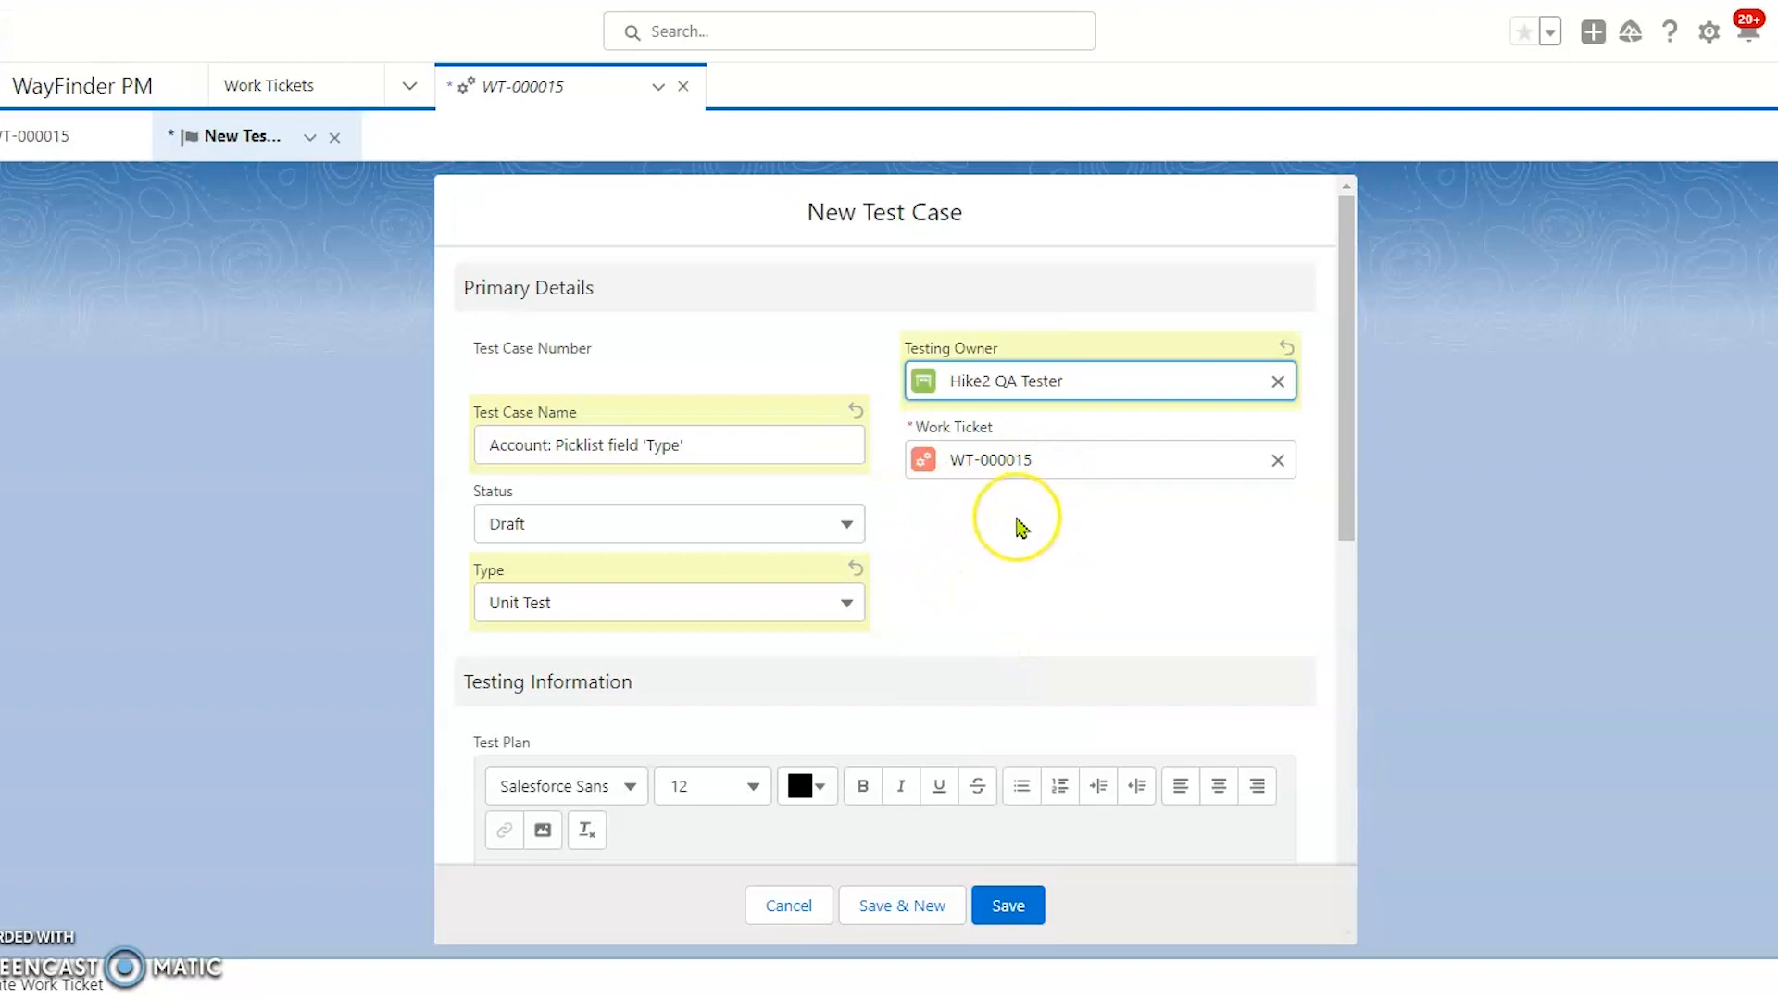
{"action": "scroll", "coordinate": [1019, 524], "scroll_direction": "down", "scroll_amount": 3}
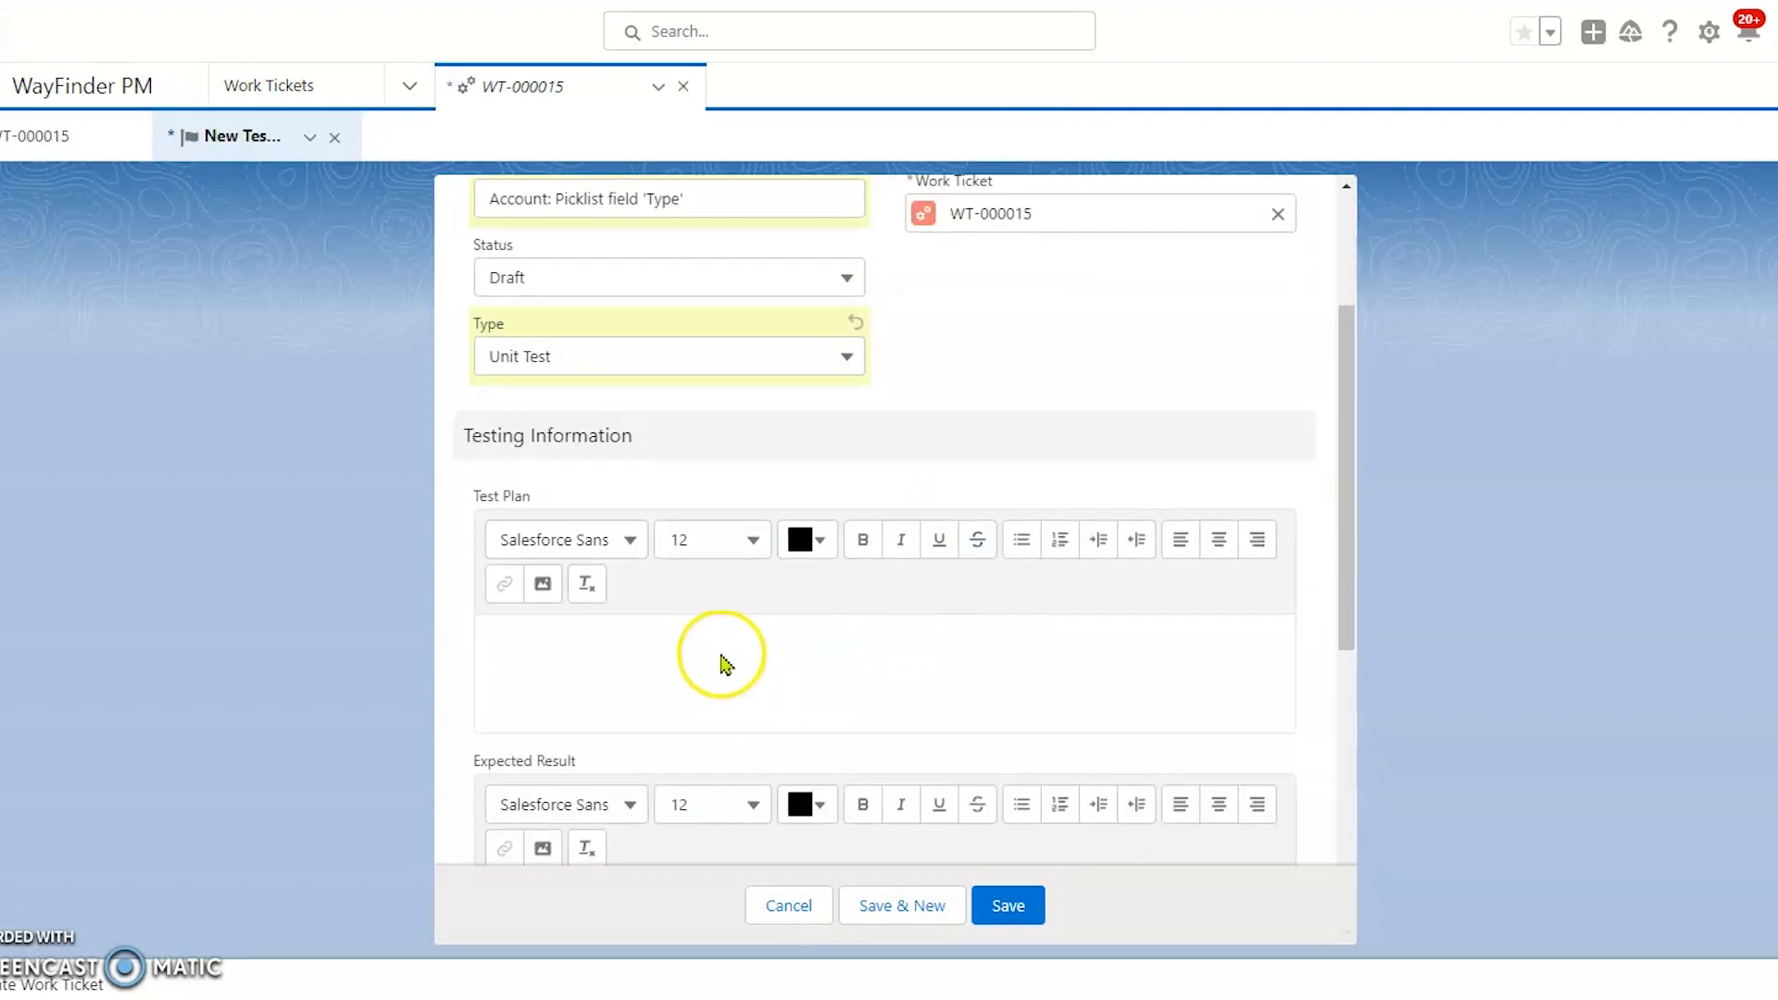
{"action": "scroll", "coordinate": [719, 659], "scroll_direction": "down", "scroll_amount": 2}
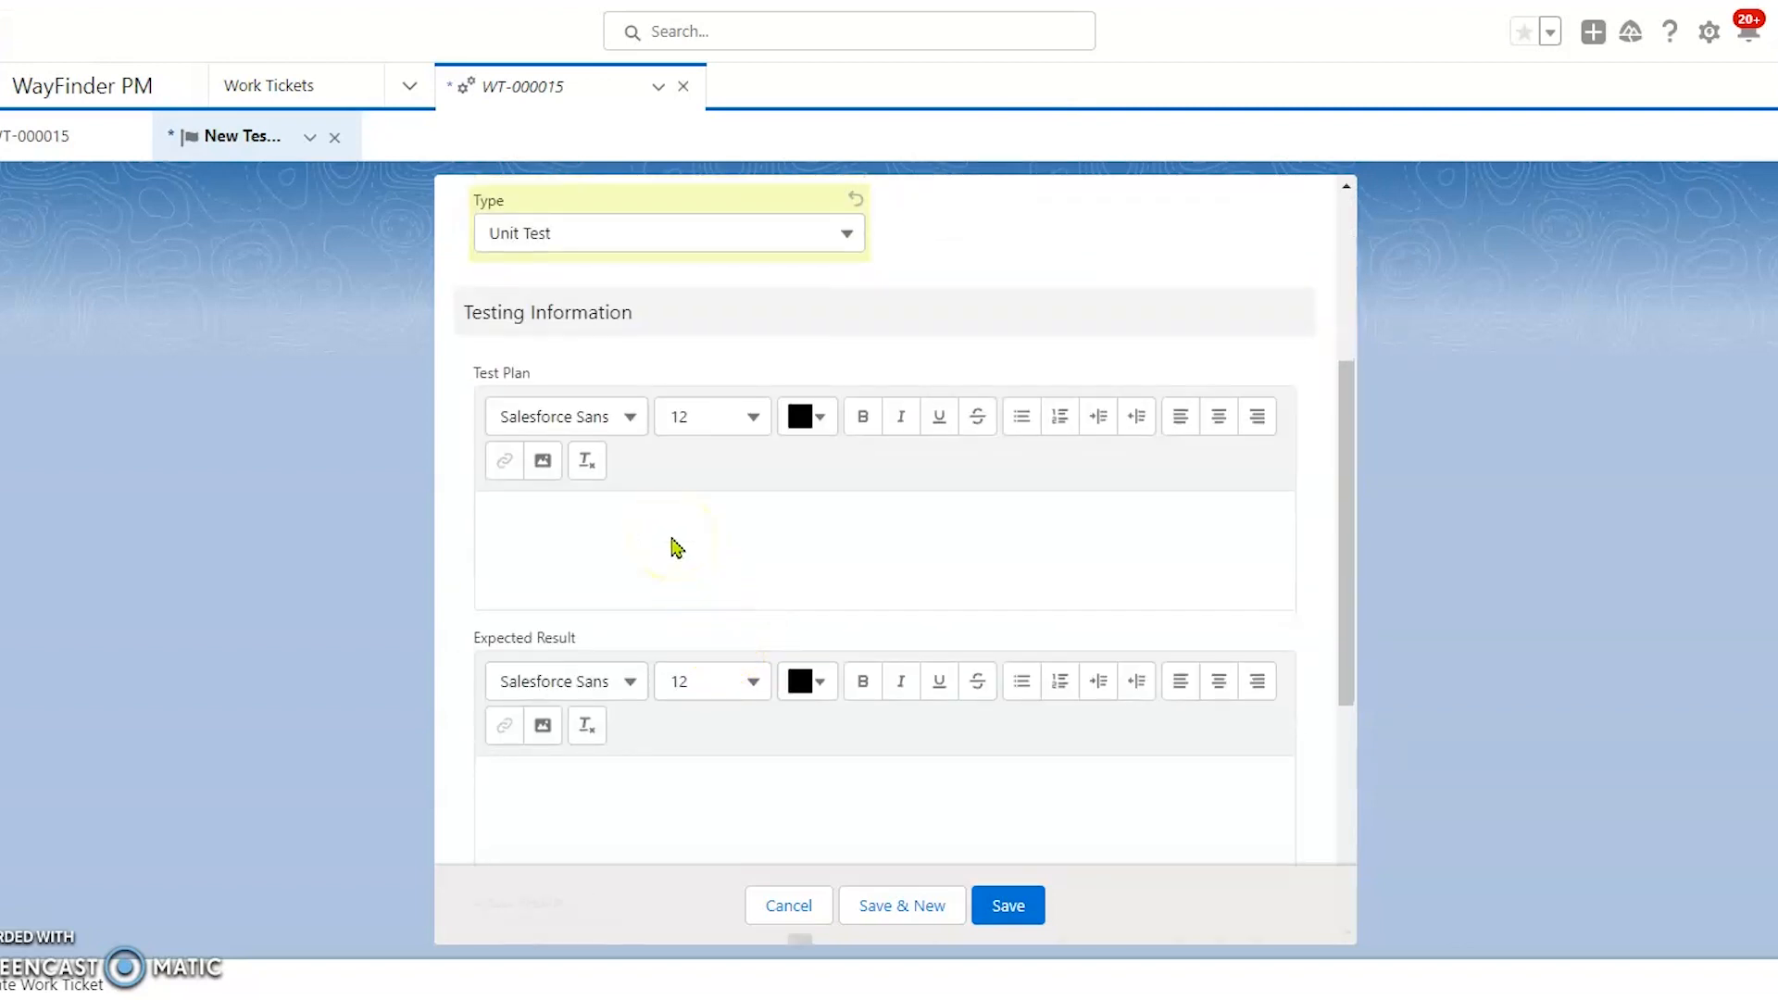
{"action": "scroll", "coordinate": [648, 694], "scroll_direction": "down", "scroll_amount": 3}
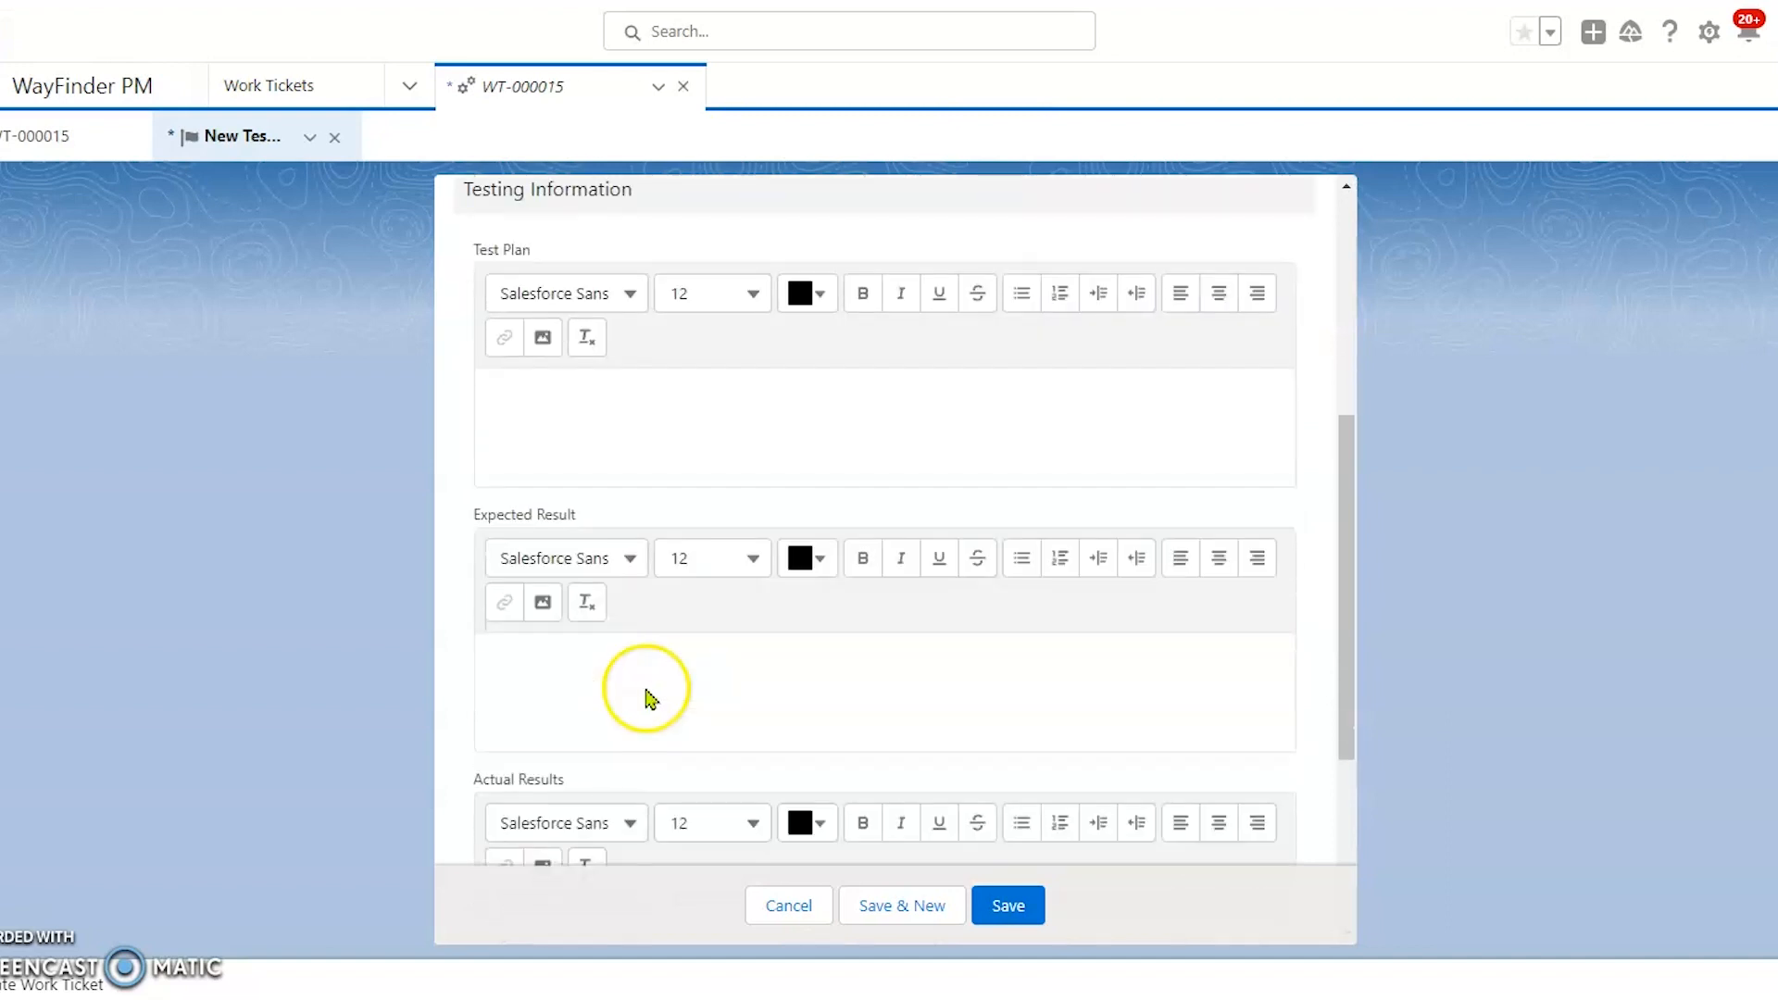
{"action": "scroll", "coordinate": [647, 696], "scroll_direction": "down", "scroll_amount": 3}
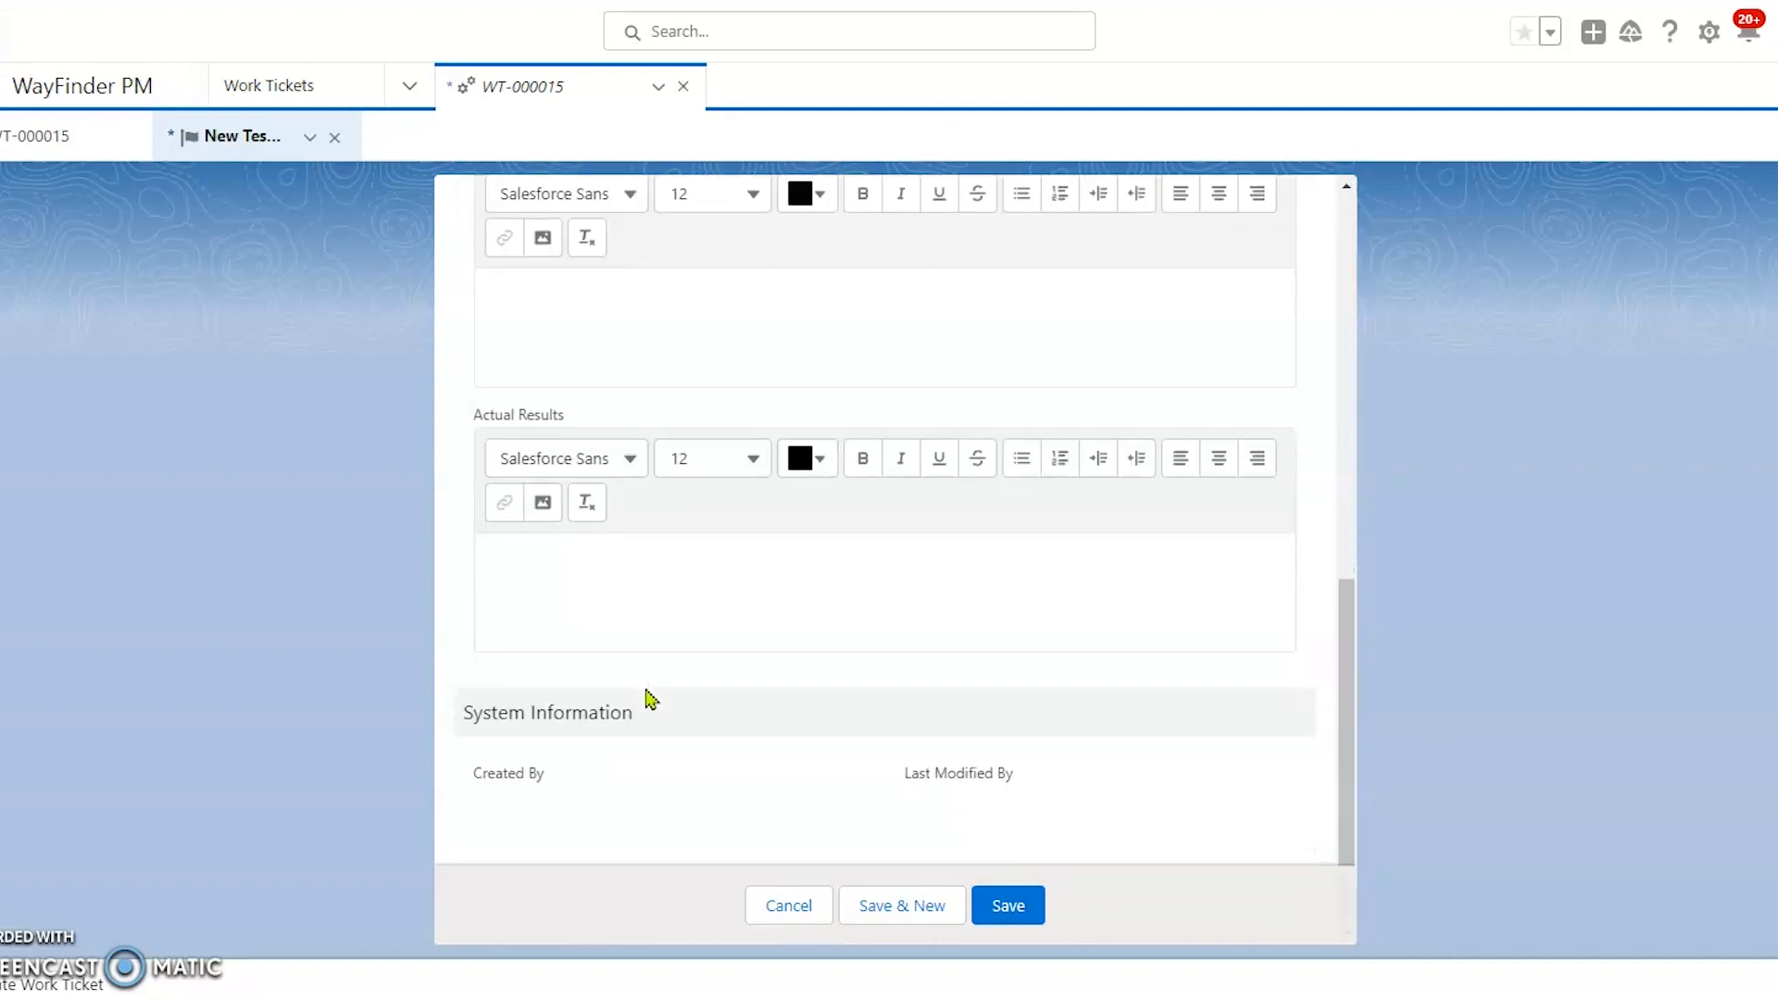
{"action": "left_click", "coordinate": [1019, 919]}
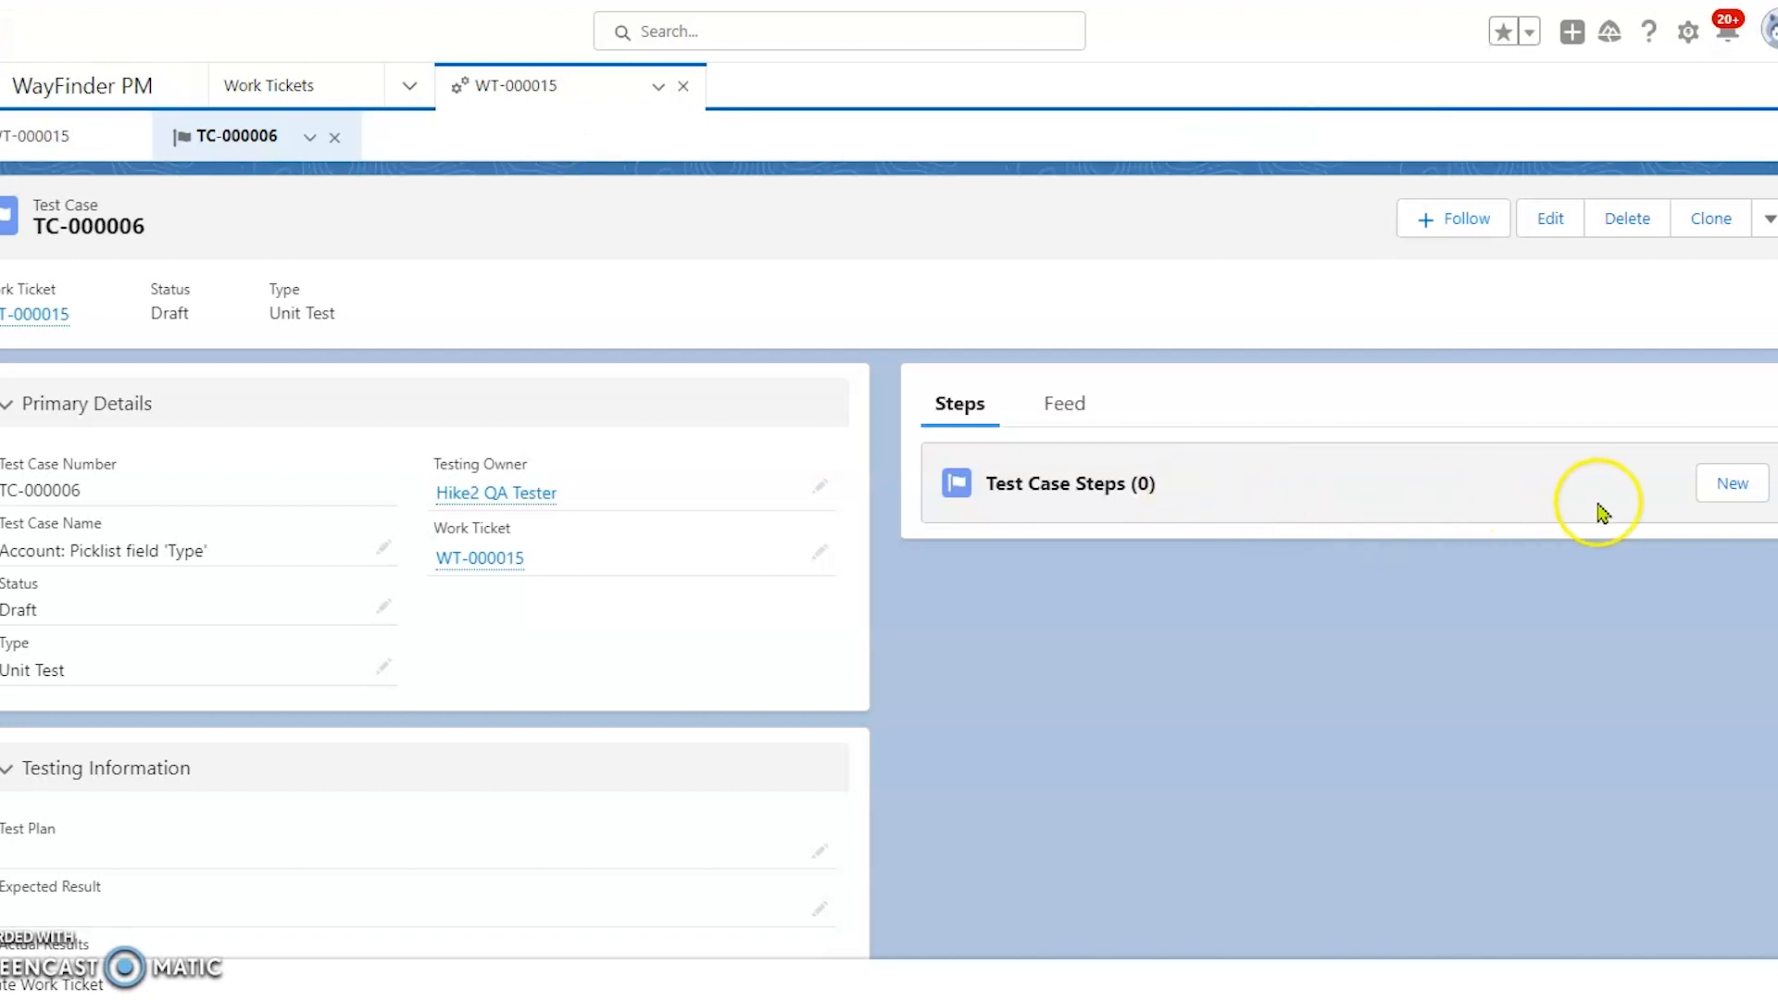
Start a new test case step for the saved test case with step number 1 and status Draft.
{"action": "left_click", "coordinate": [1737, 491]}
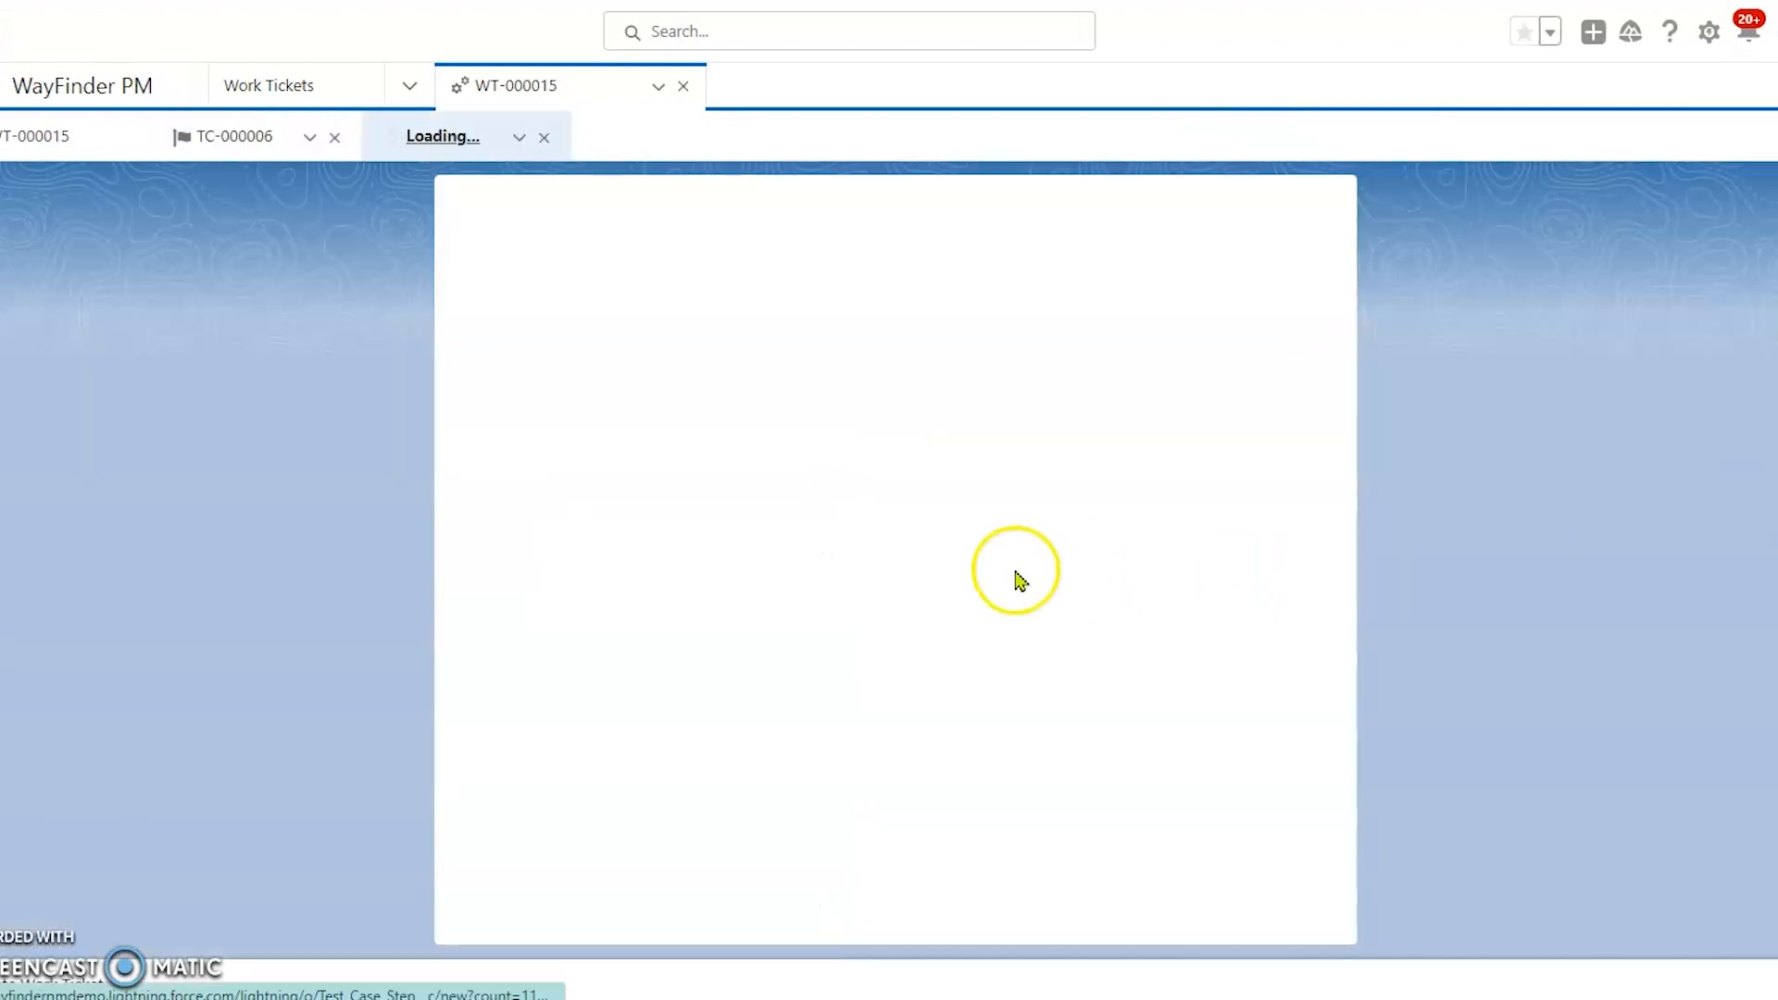
{"action": "left_click", "coordinate": [579, 597]}
{"action": "type", "text": "1"}
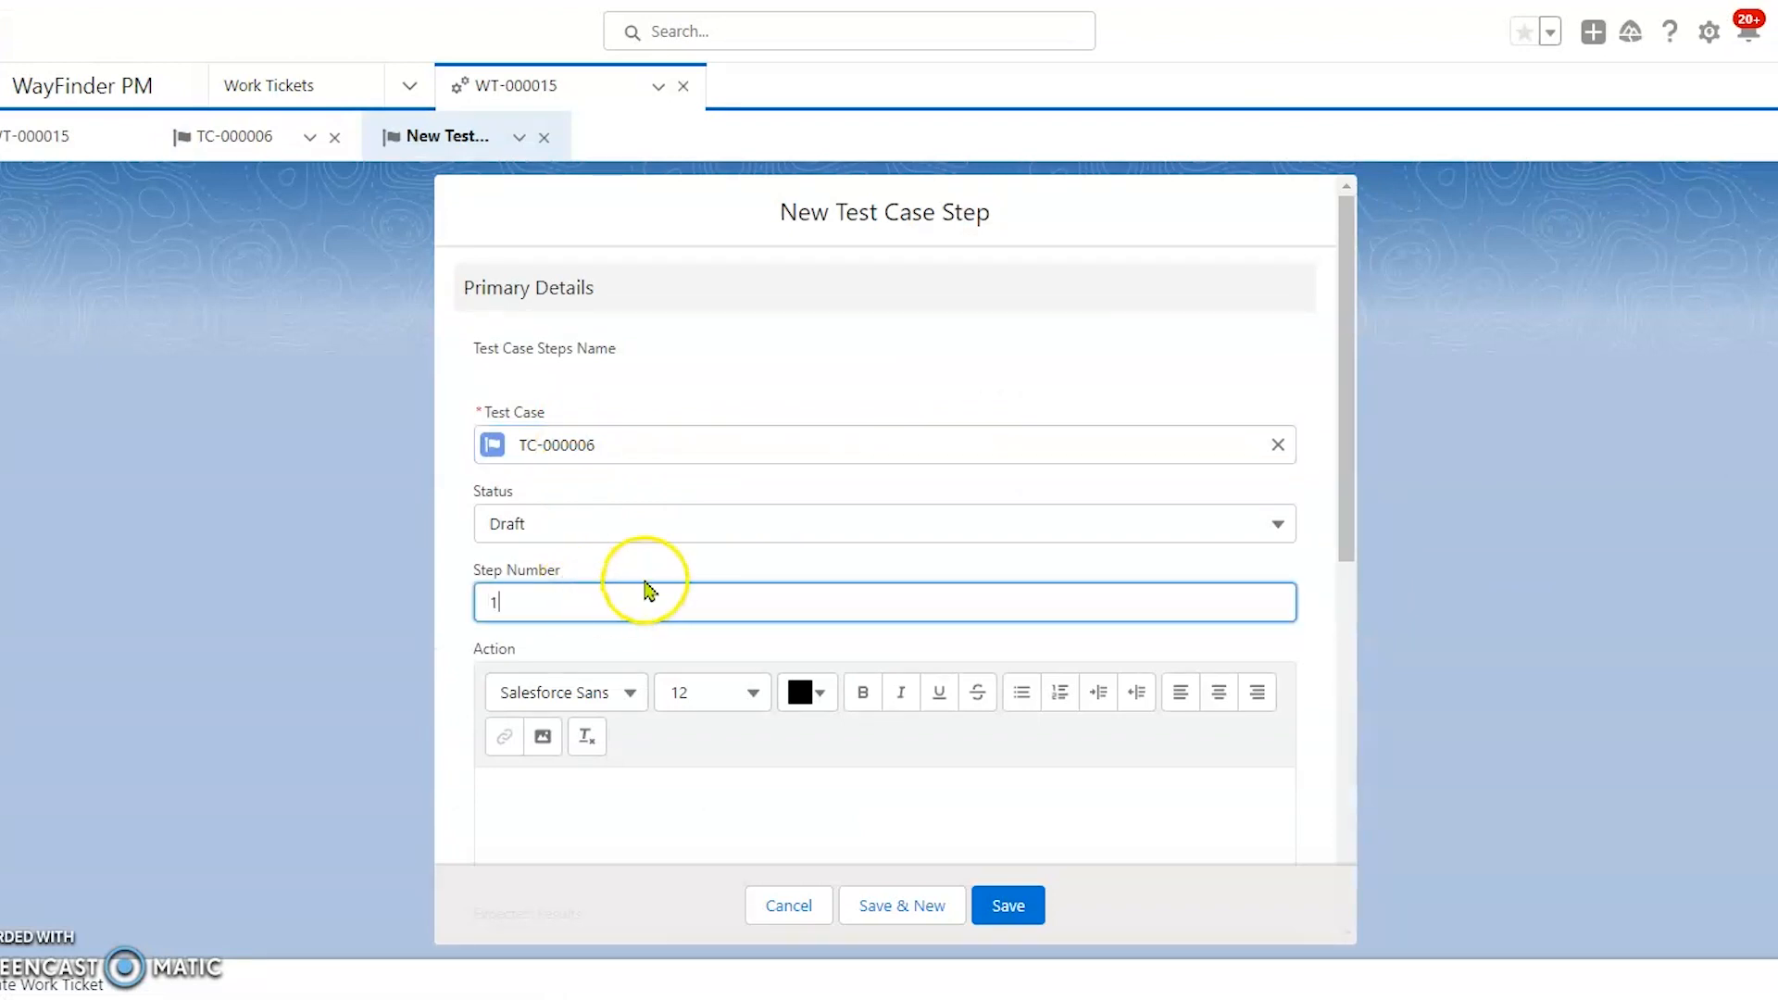
{"action": "left_click", "coordinate": [623, 523]}
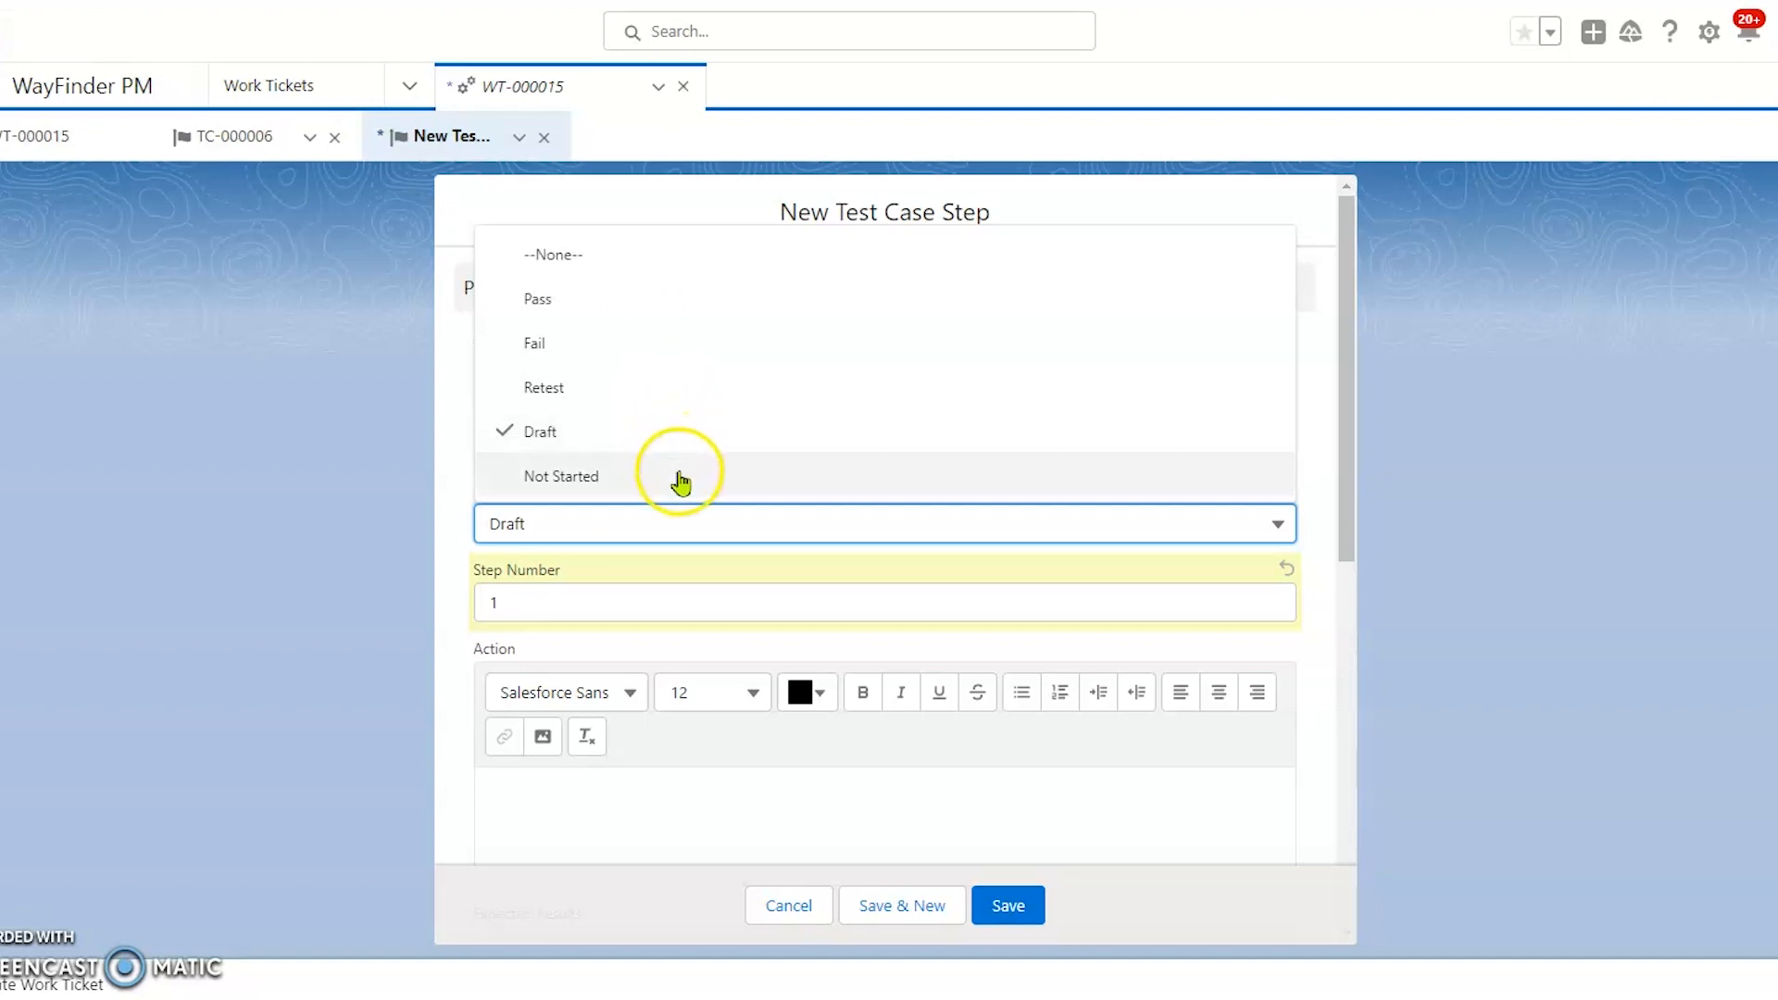
{"action": "left_click", "coordinate": [597, 444]}
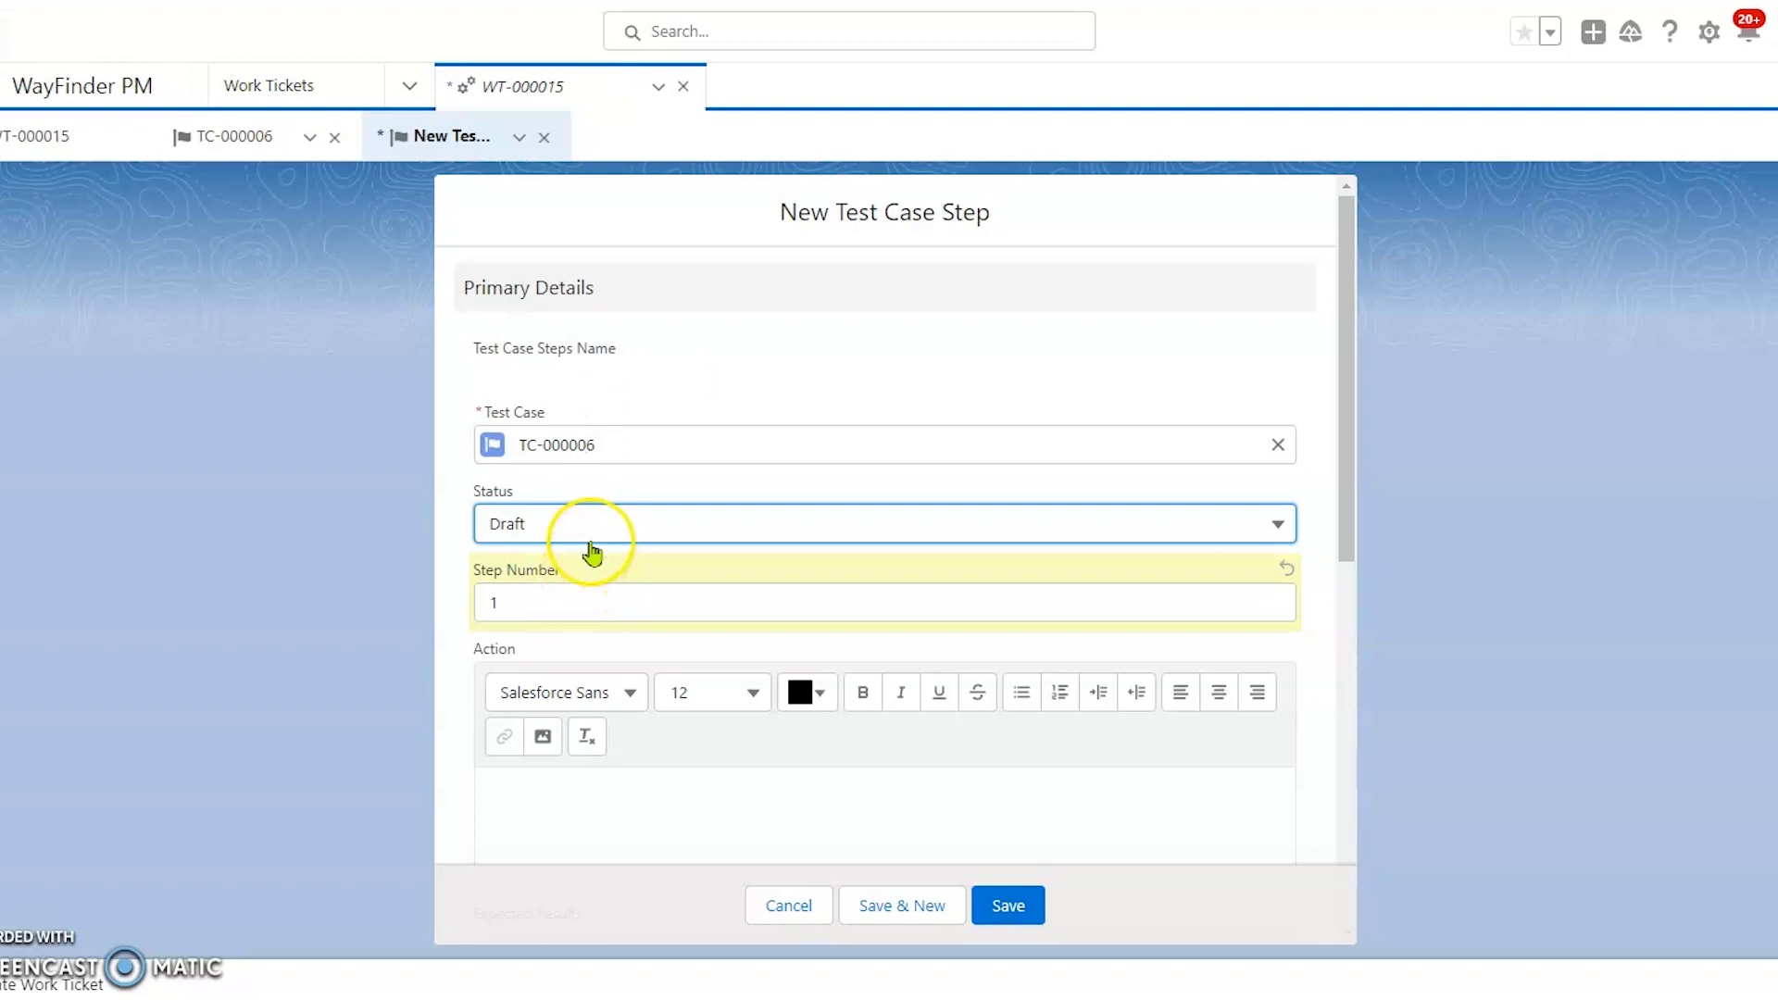
Enter the step's action lines "From Setup", "Click on Objects tab" and "Click on Accounts".
{"action": "scroll", "coordinate": [597, 708], "scroll_direction": "down", "scroll_amount": 3}
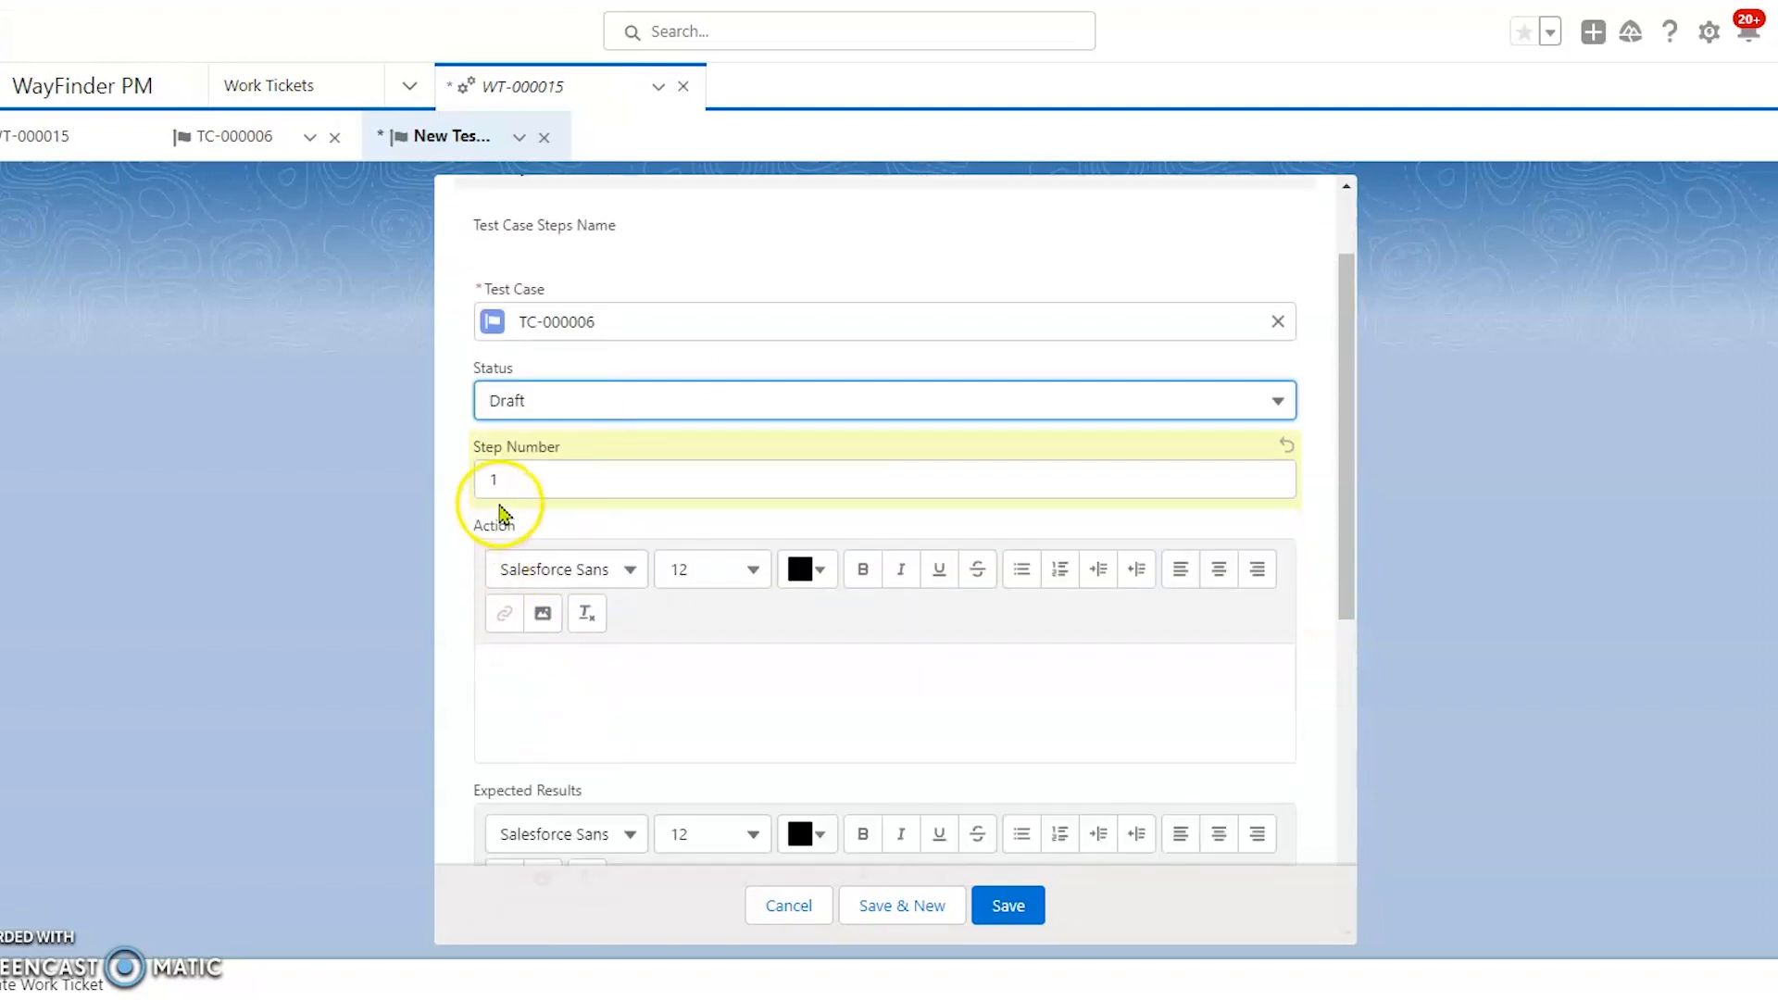
{"action": "left_click", "coordinate": [566, 687]}
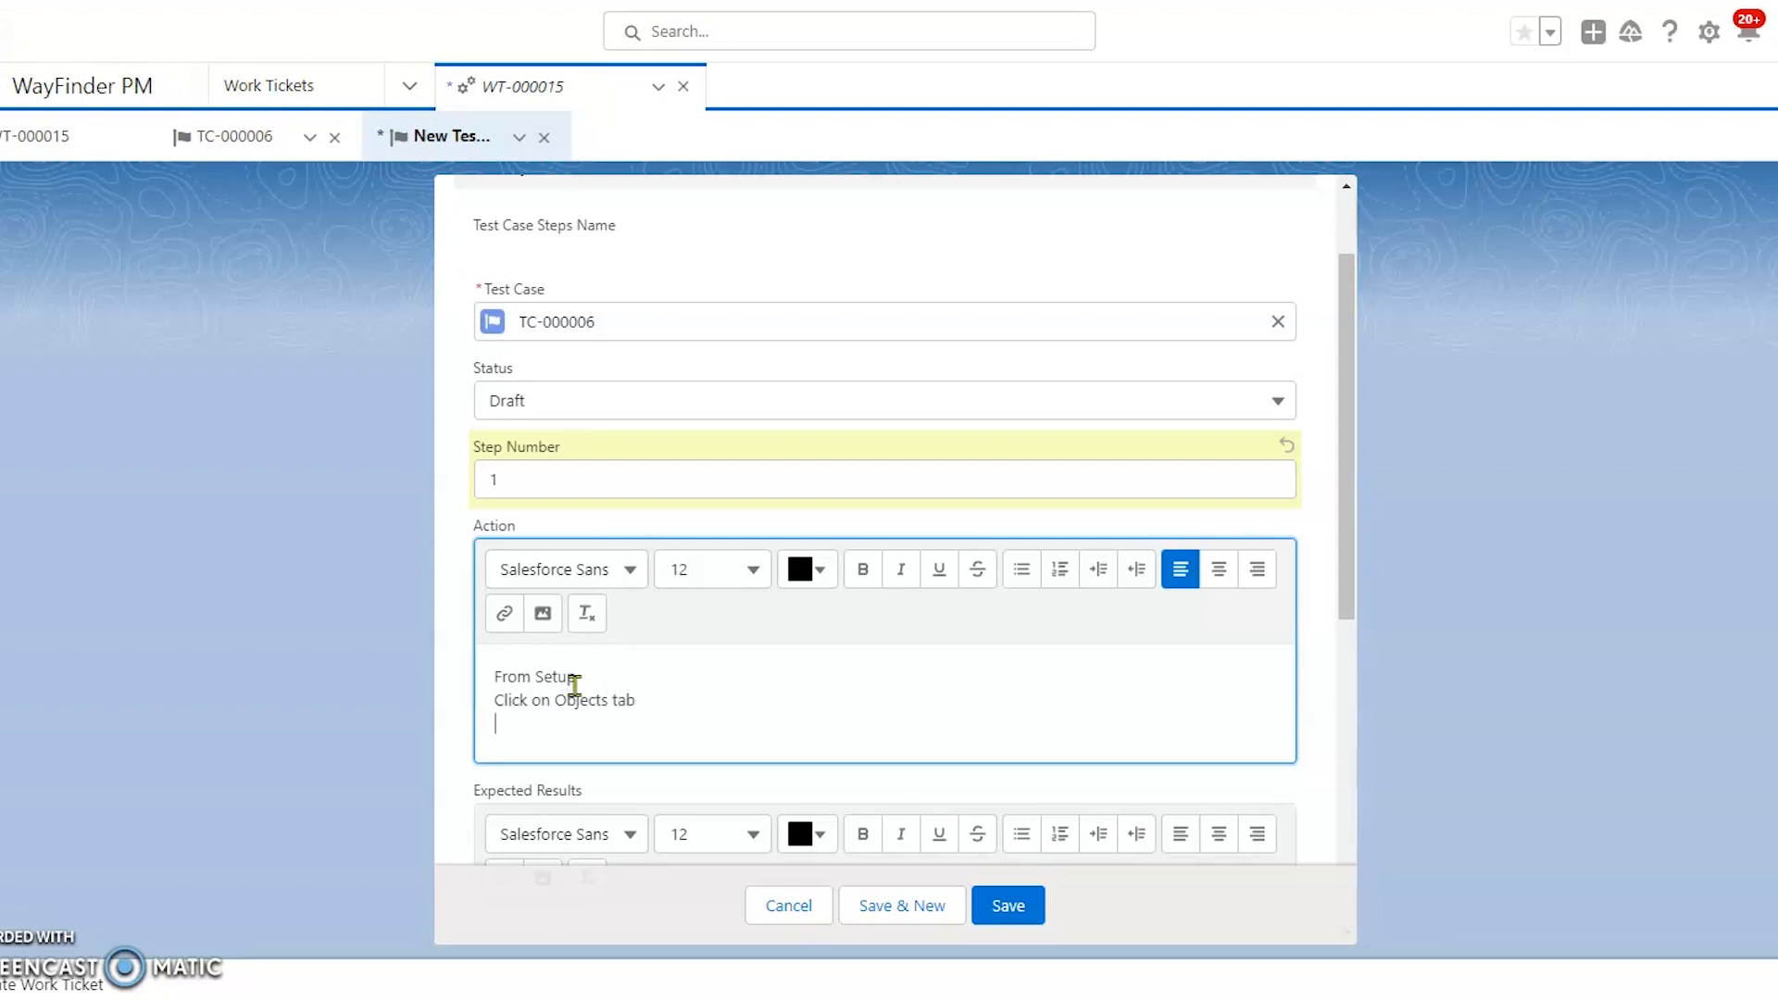
{"action": "scroll", "coordinate": [691, 679], "scroll_direction": "down", "scroll_amount": 1}
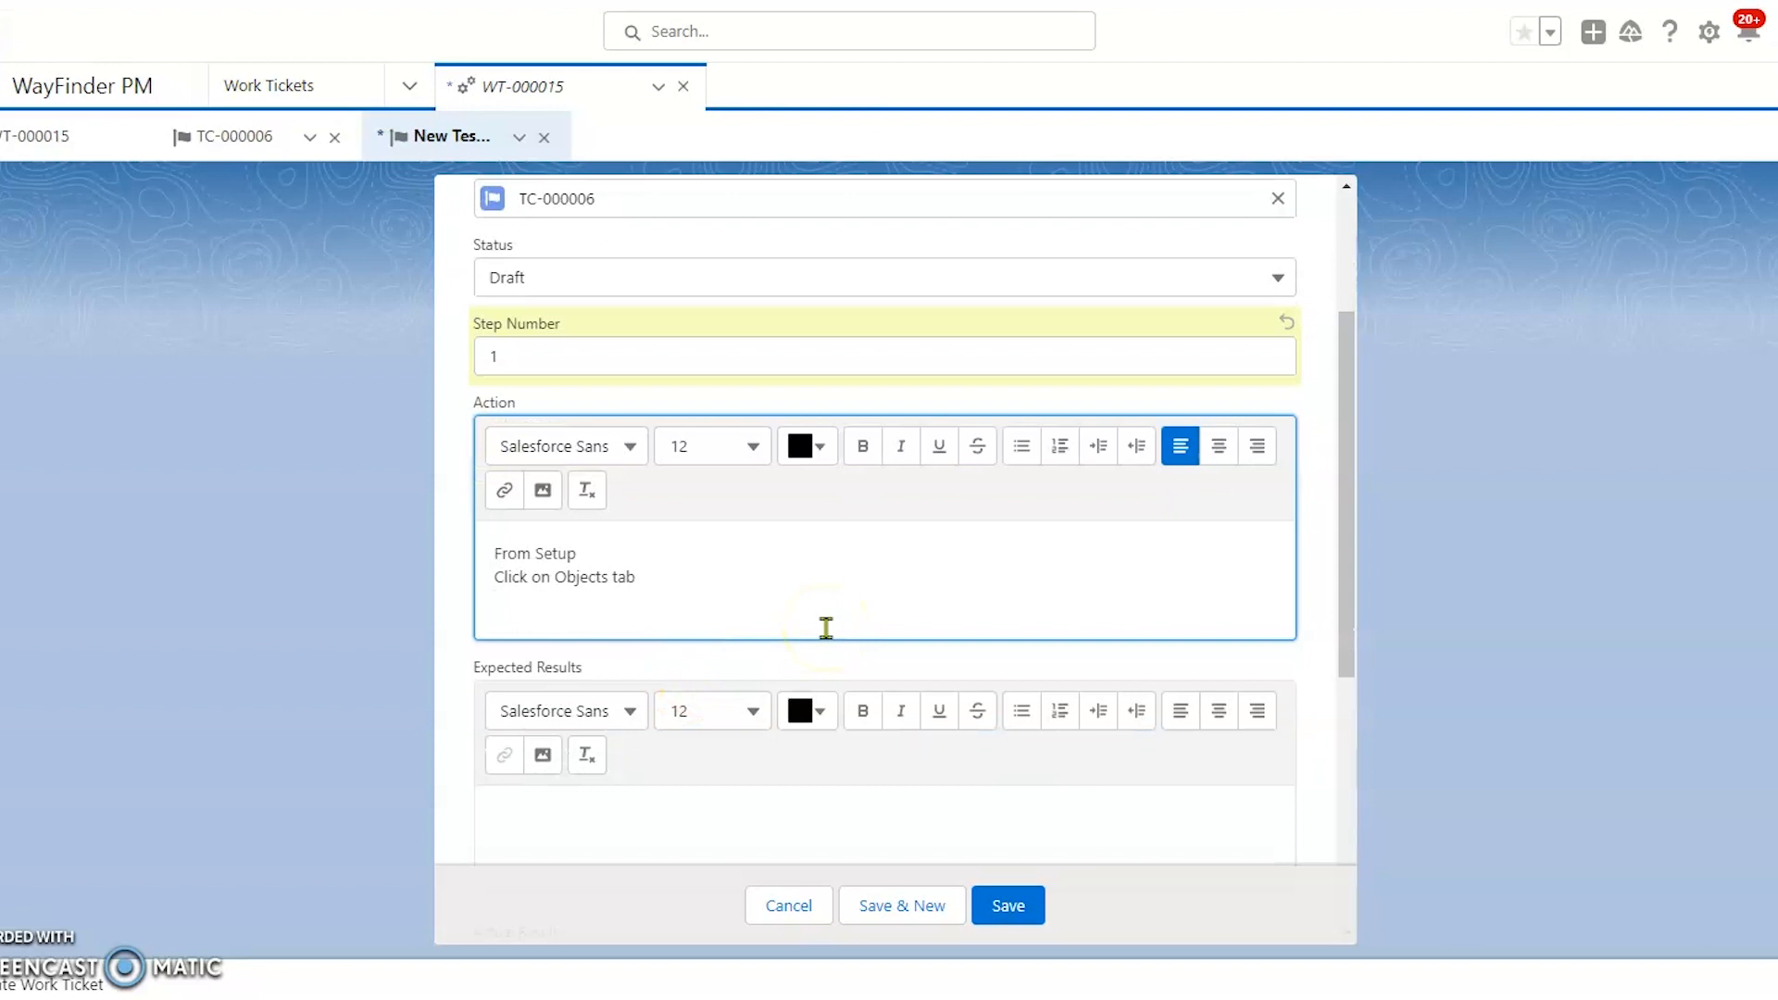
{"action": "type", "text": "Click on Accounts"}
Enter "Ability to access Setup and select Accounts object" as the step's expected result, then save it and start another step.
{"action": "scroll", "coordinate": [826, 628], "scroll_direction": "down", "scroll_amount": 2}
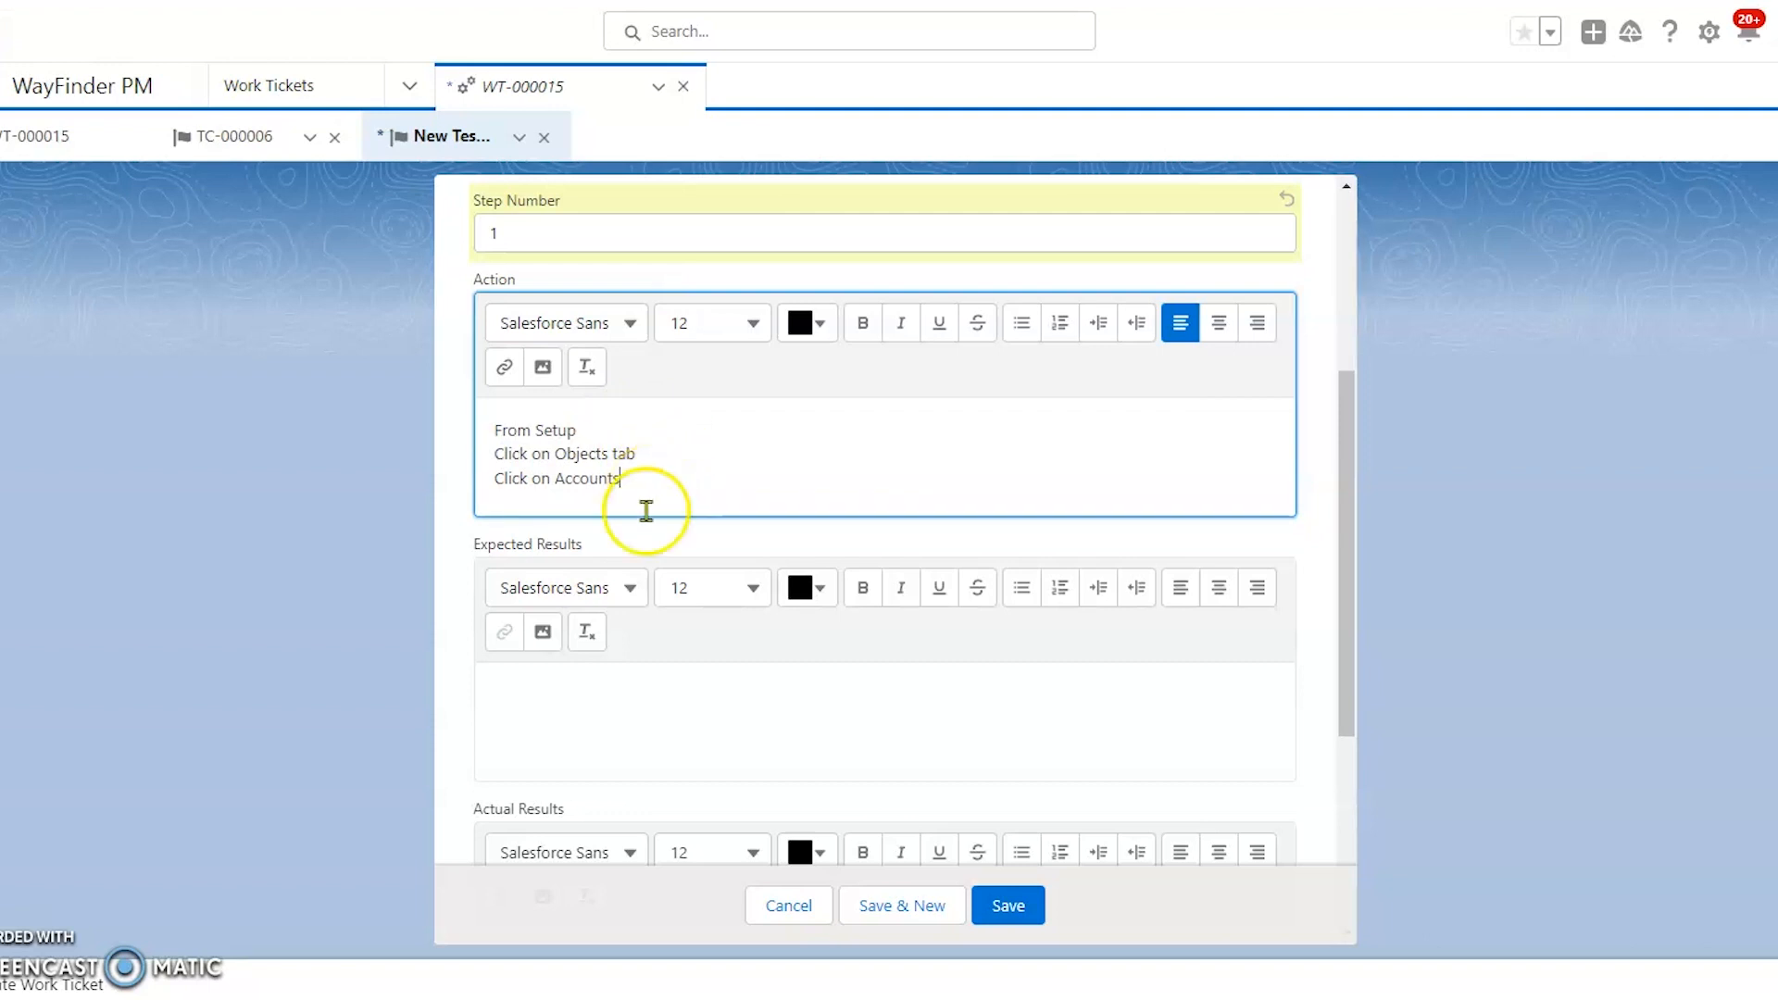
{"action": "left_click", "coordinate": [611, 718]}
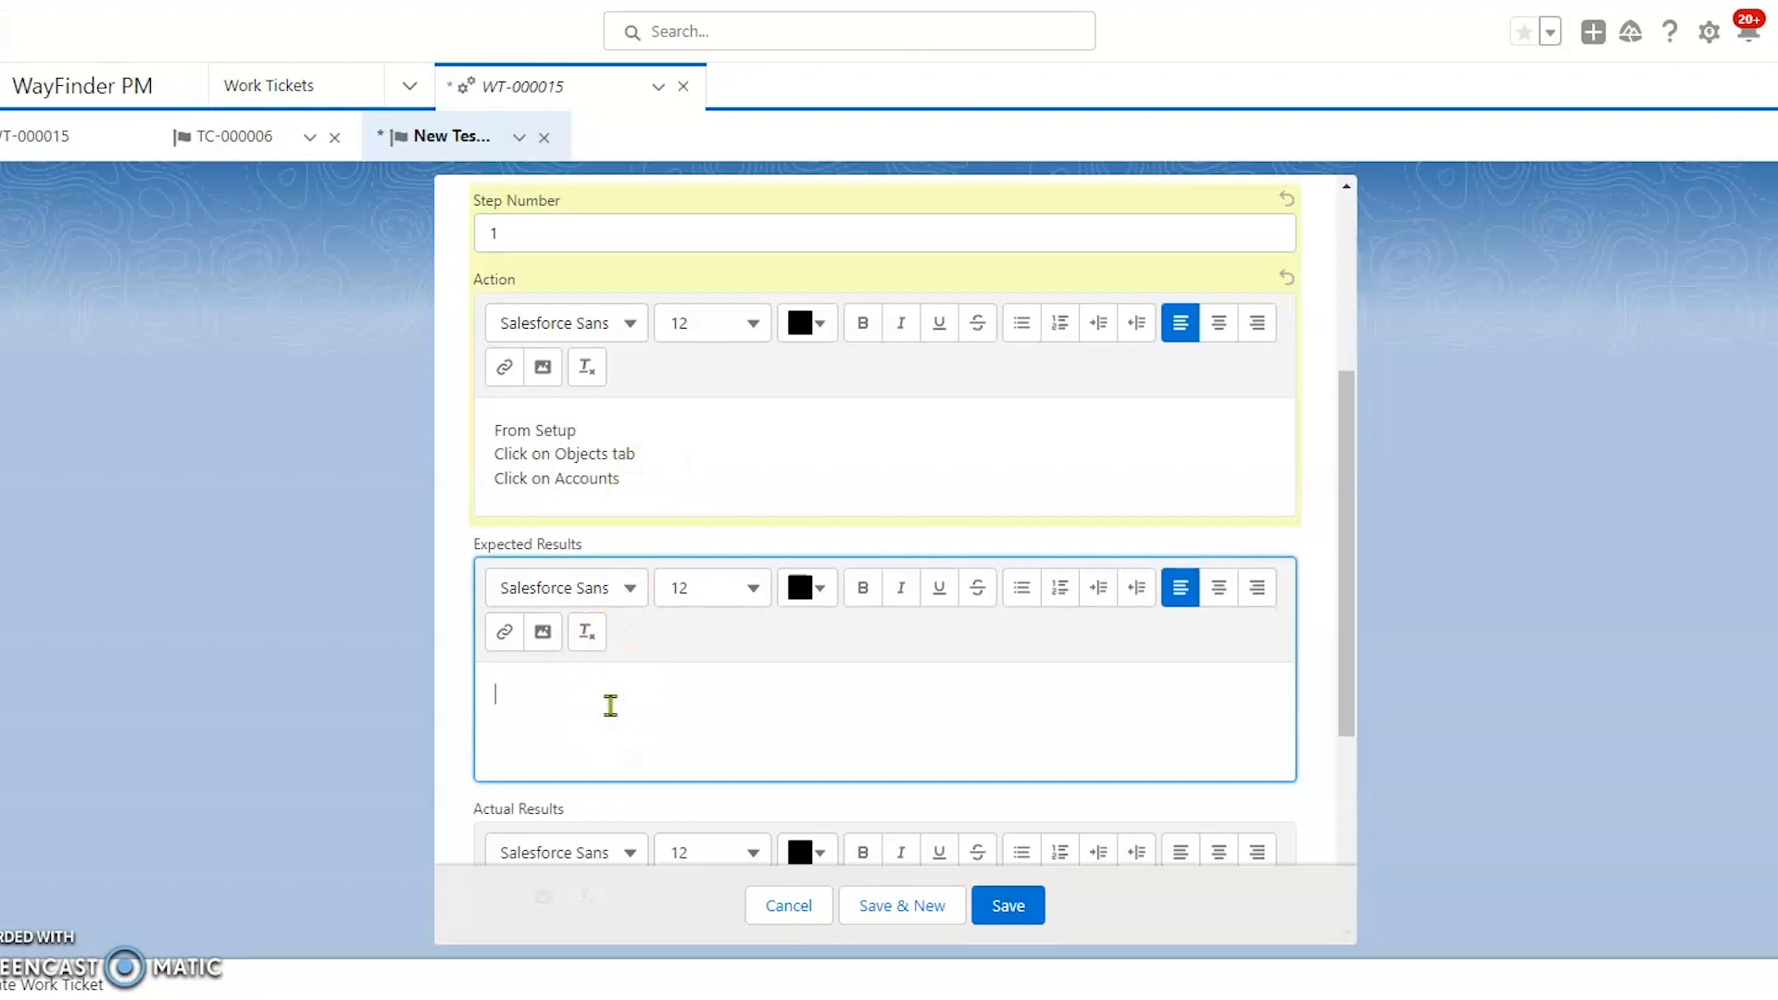
{"action": "type", "text": "Ability to adcess Setup and select A"}
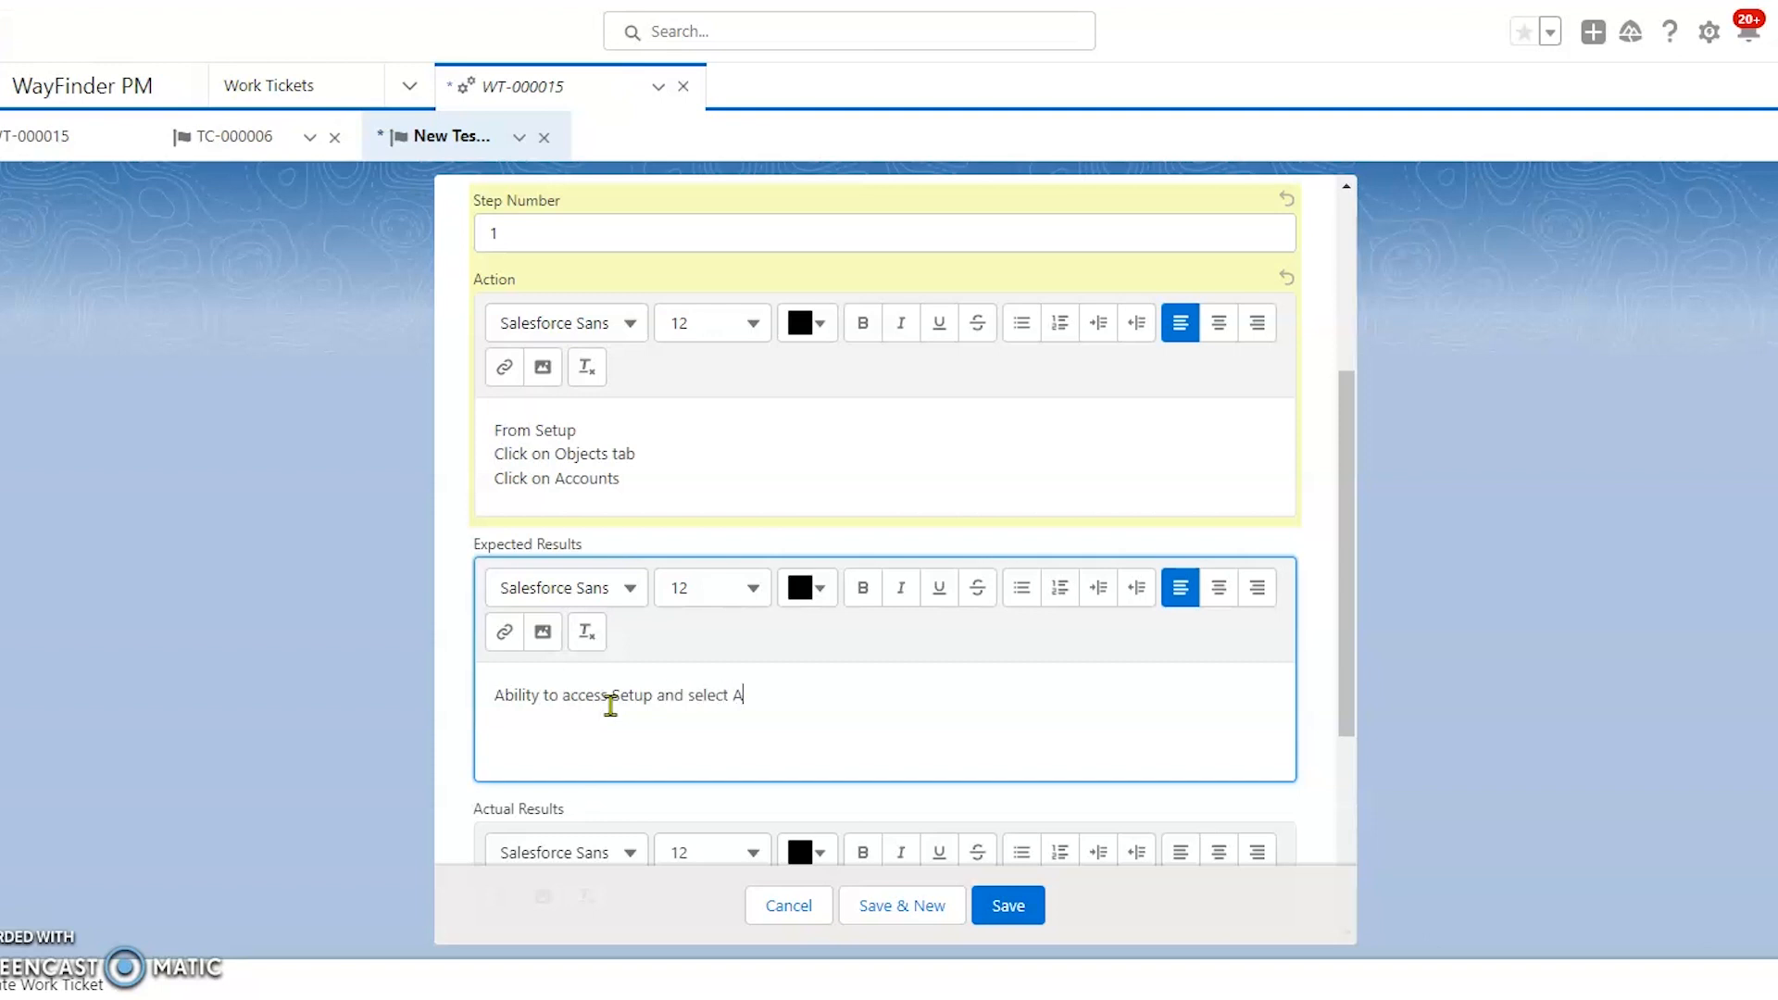
{"action": "type", "text": "ccounts ojbe"}
{"action": "key", "text": "BackSpace"}
{"action": "key", "text": "BackSpace"}
{"action": "type", "text": "bjec"}
{"action": "scroll", "coordinate": [695, 675], "scroll_direction": "down", "scroll_amount": 3}
{"action": "scroll", "coordinate": [719, 766], "scroll_direction": "down", "scroll_amount": 2}
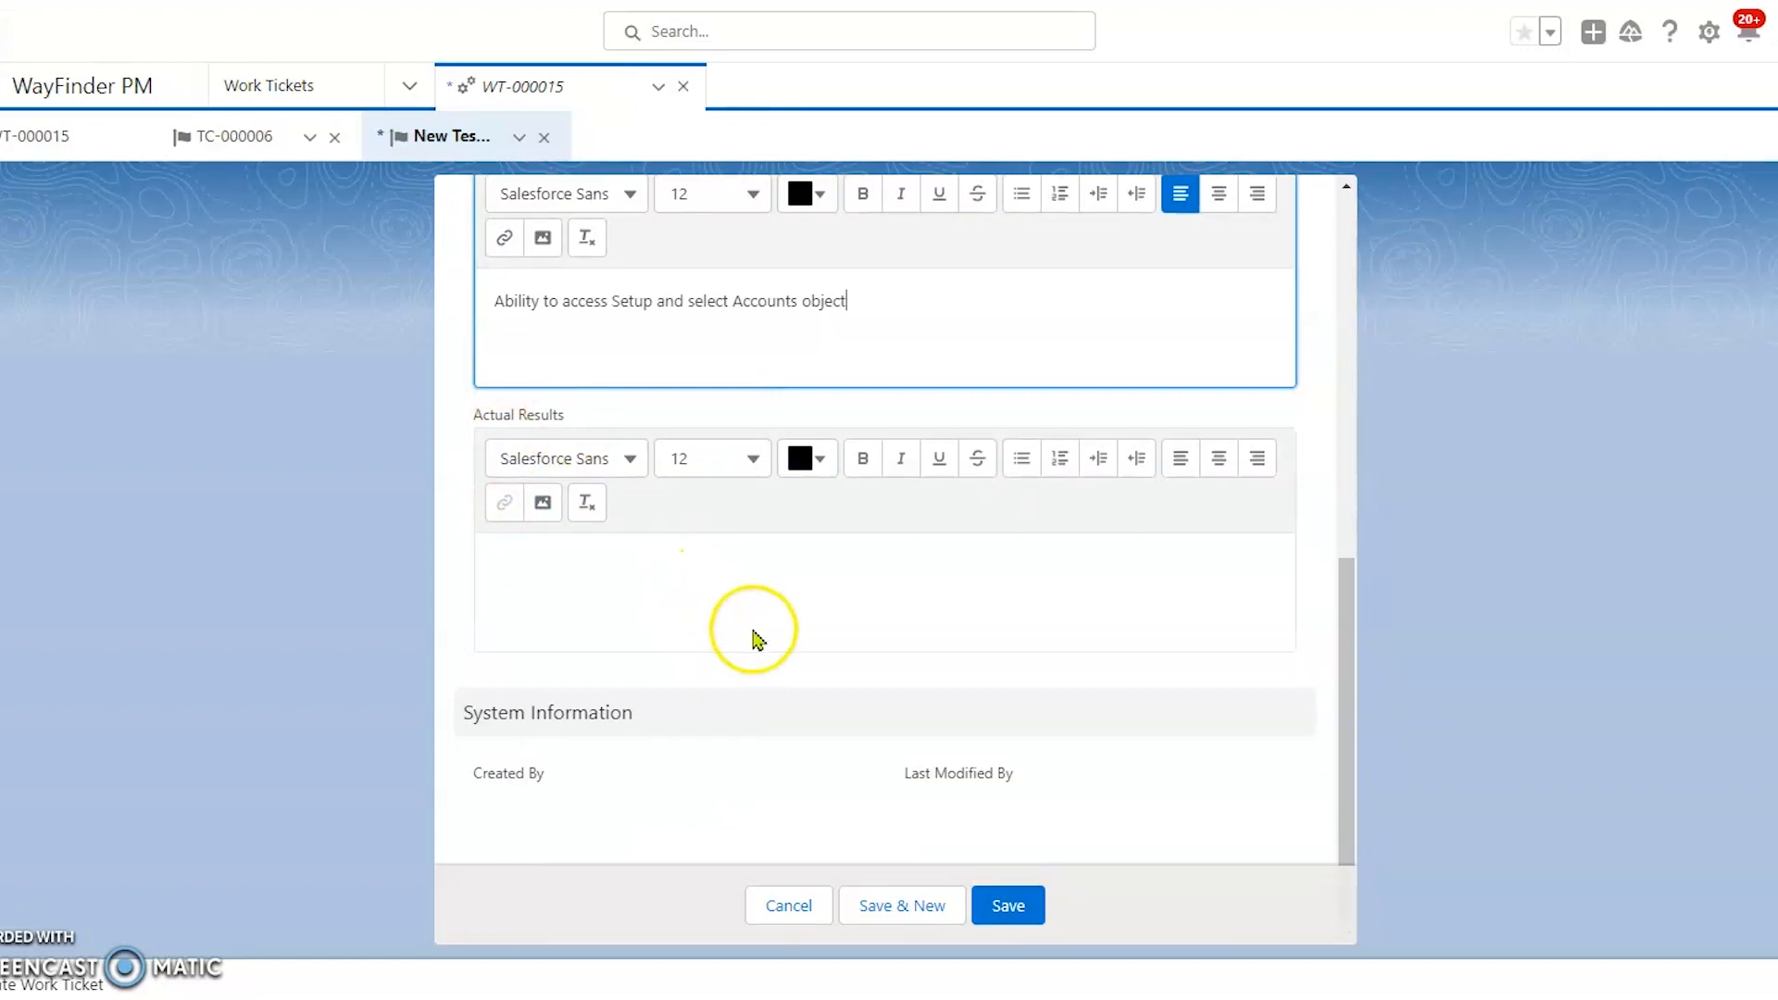
{"action": "left_click", "coordinate": [897, 911]}
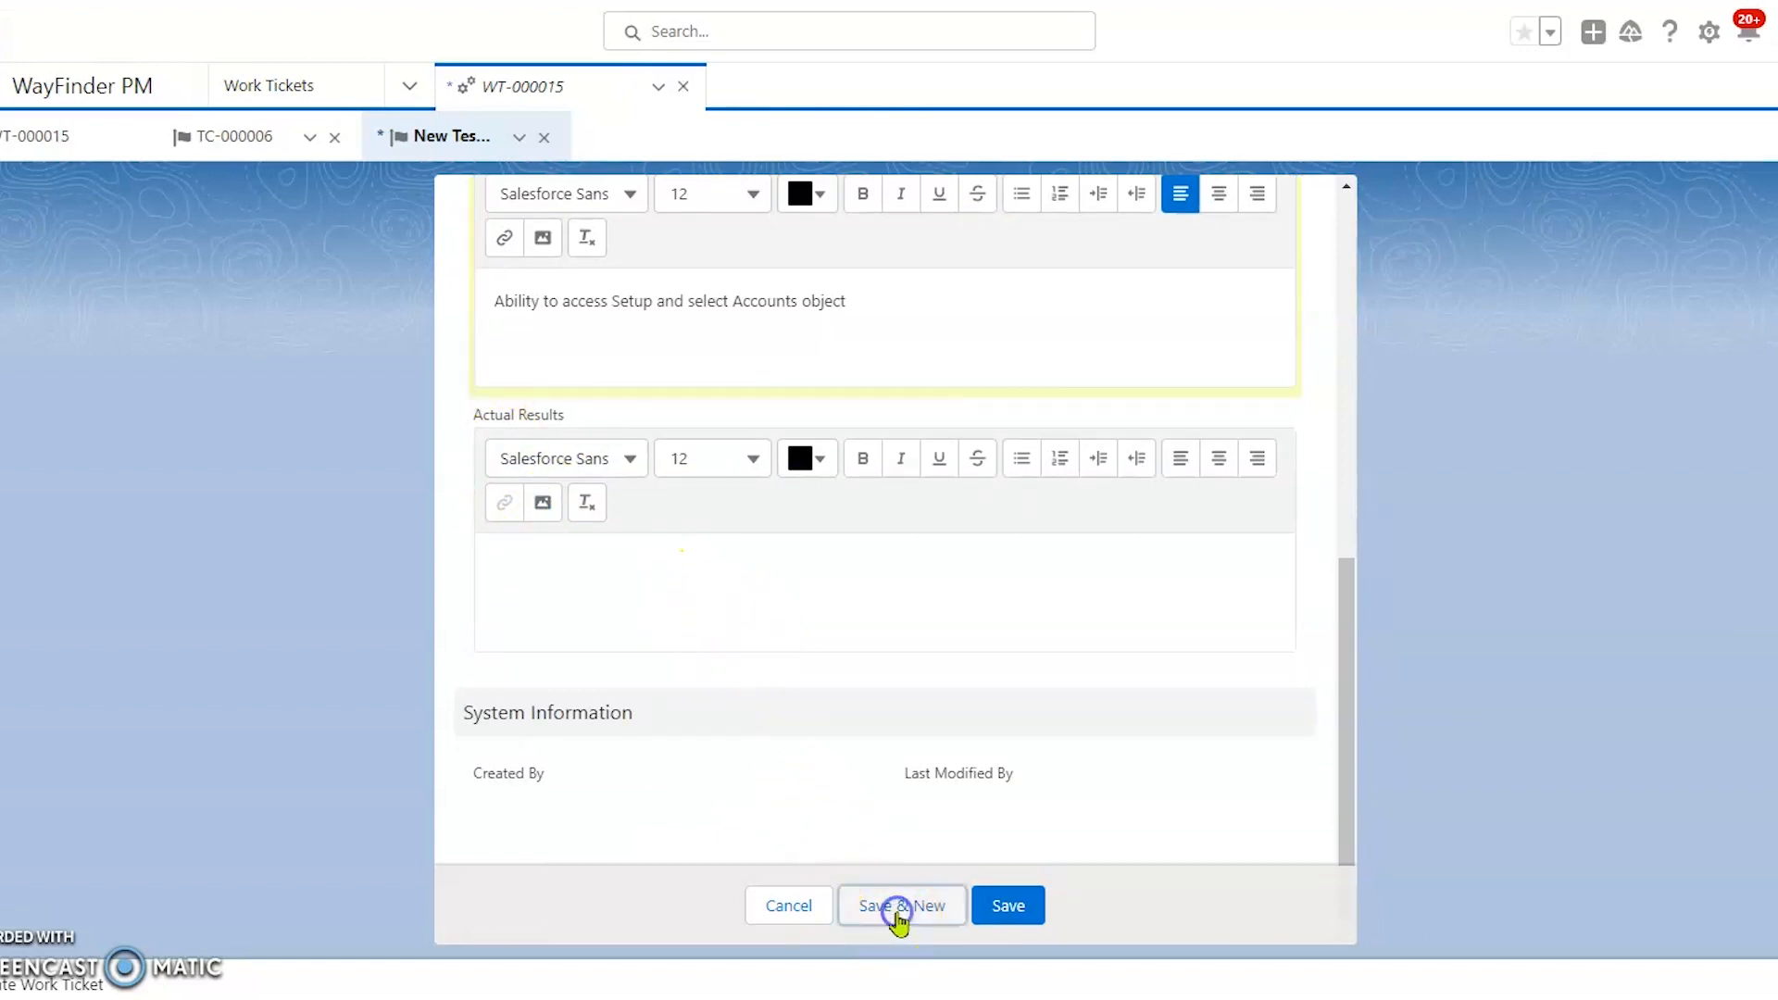
Set the new step's number to 2 and enter the action lines "Click on Fields & Relationships on the left side" and "Click New button".
{"action": "left_click", "coordinate": [576, 594]}
{"action": "type", "text": "2"}
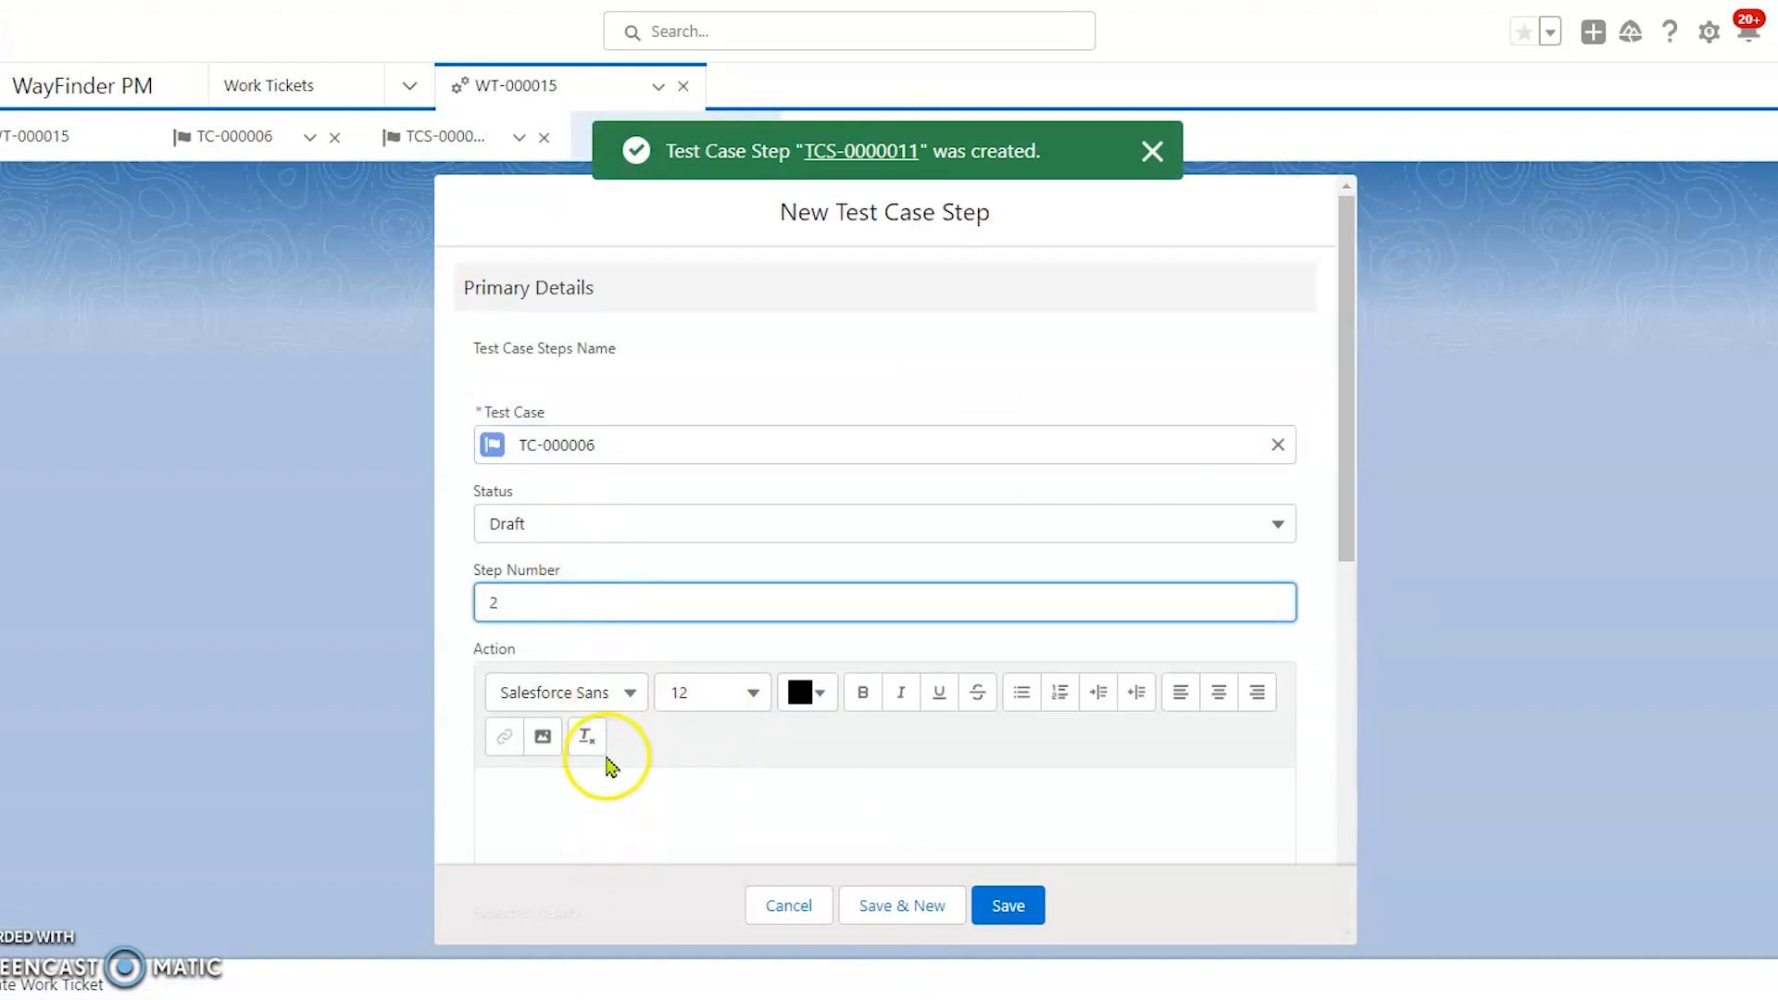
{"action": "scroll", "coordinate": [607, 764], "scroll_direction": "down", "scroll_amount": 3}
{"action": "left_click", "coordinate": [581, 577]}
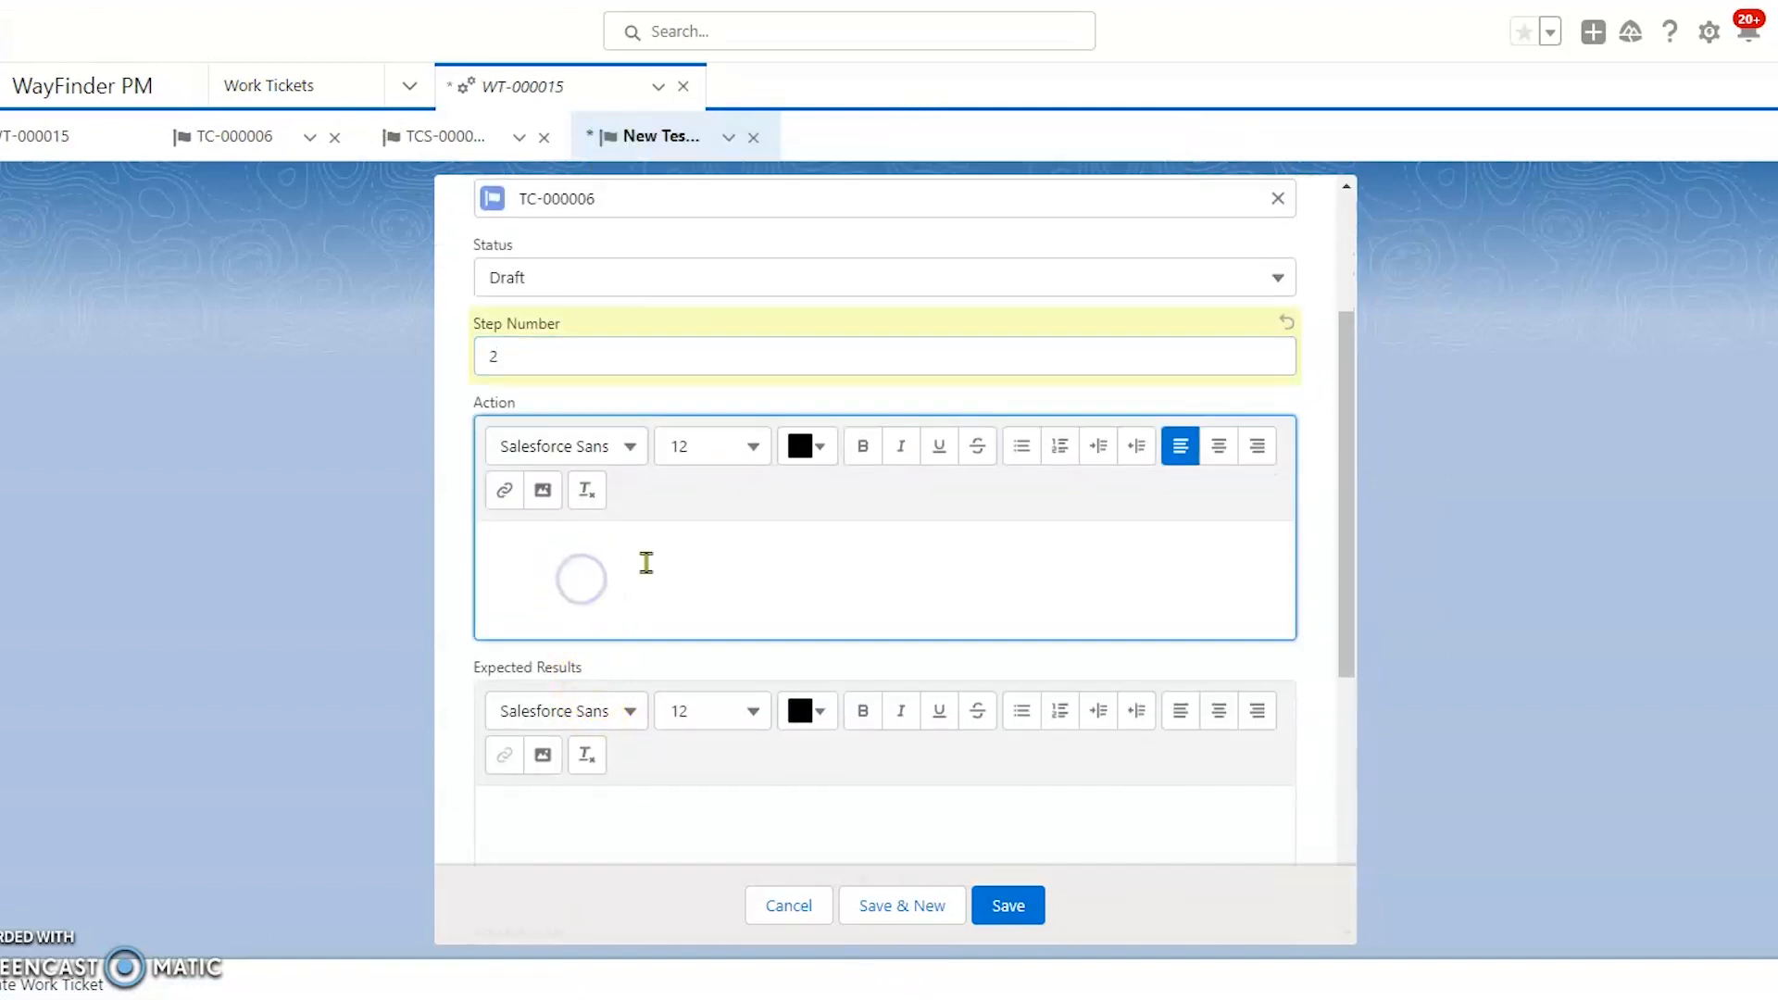
{"action": "type", "text": "Click on Fields & Relationships on the l"}
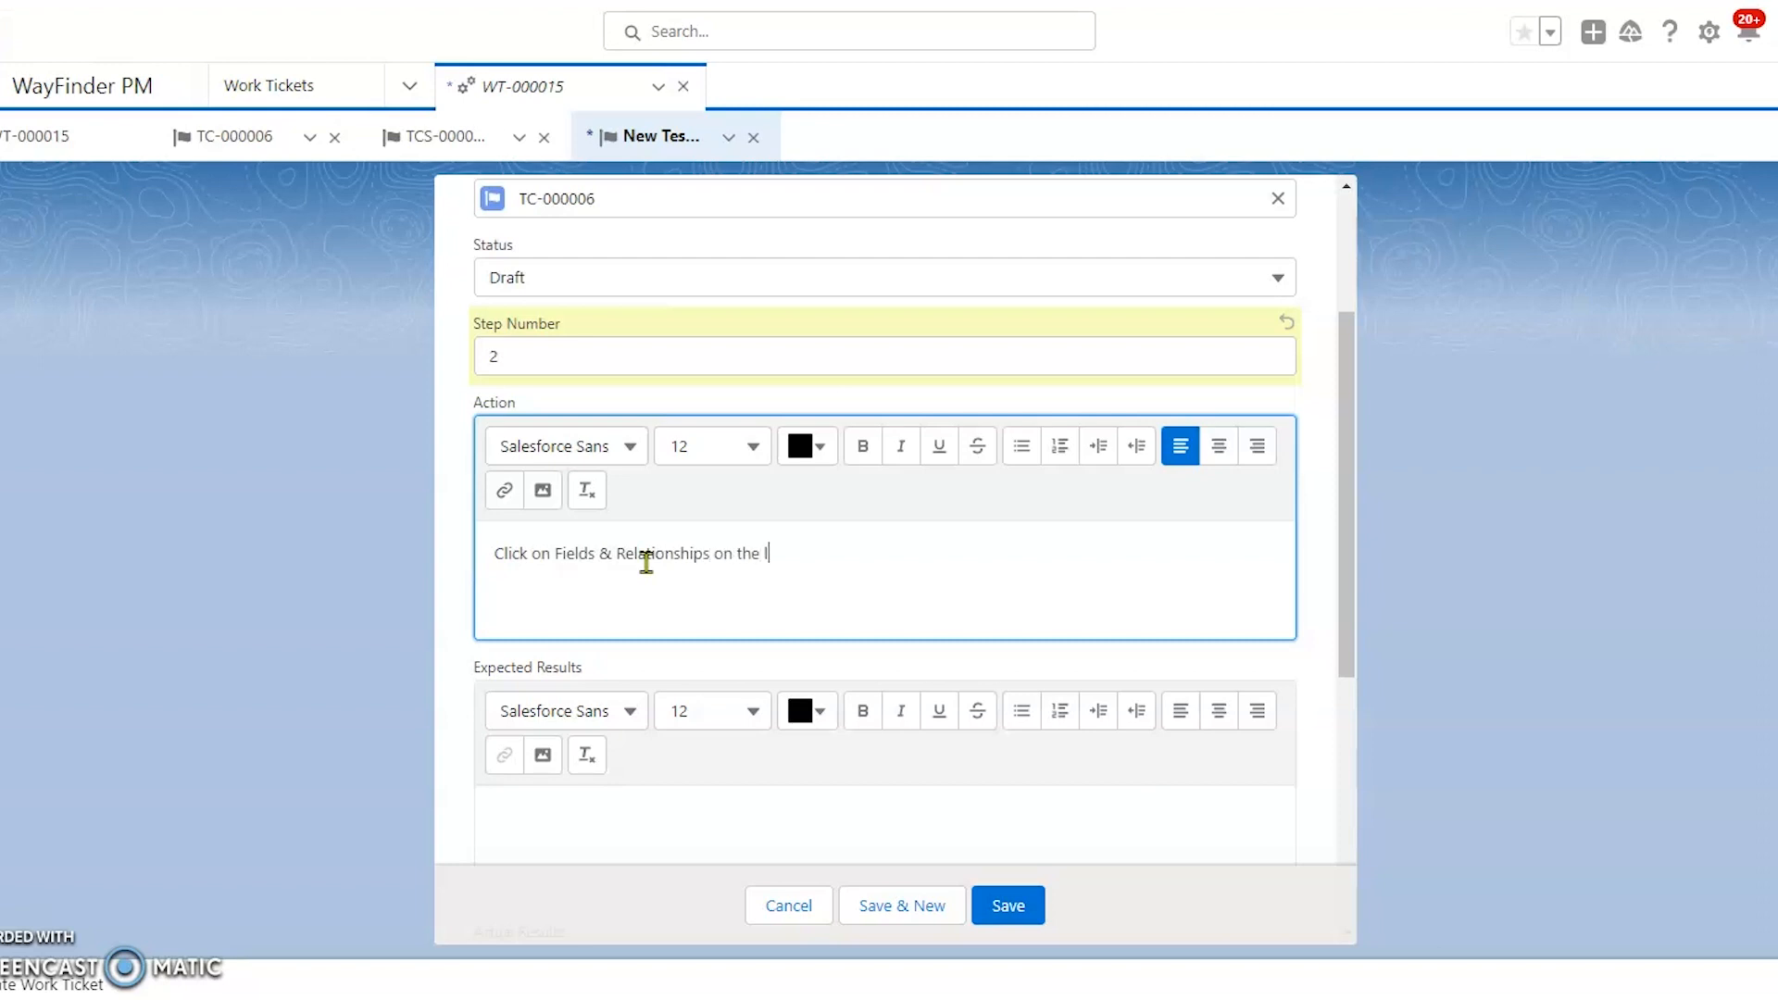
{"action": "type", "text": "eft side Sear"}
{"action": "left_click", "coordinate": [553, 582]}
{"action": "key", "text": "BackSpace"}
{"action": "key", "text": "BackSpace"}
{"action": "key", "text": "BackSpace"}
{"action": "key", "text": "BackSpace"}
{"action": "type", "text": "Click New button"}
{"action": "left_click", "coordinate": [570, 597]}
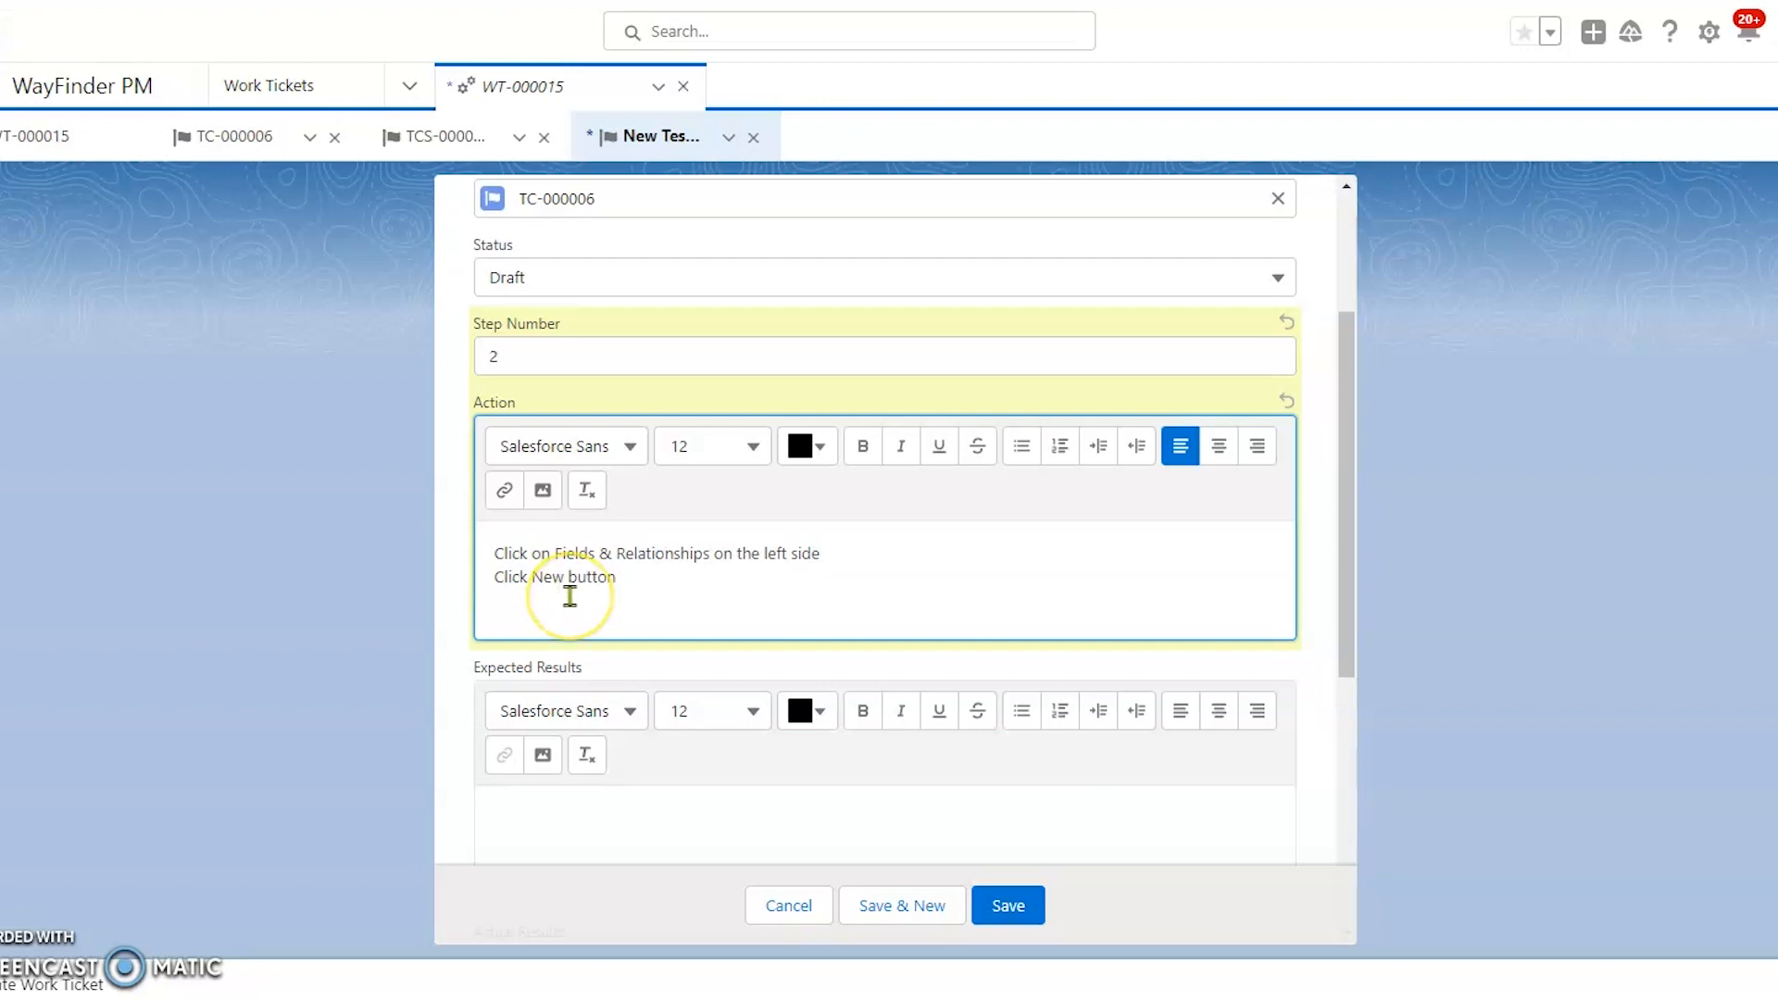
Add a third action line reading "Create field as Data Type with values of:".
{"action": "key", "text": "Return"}
{"action": "type", "text": "Create field as Data Type"}
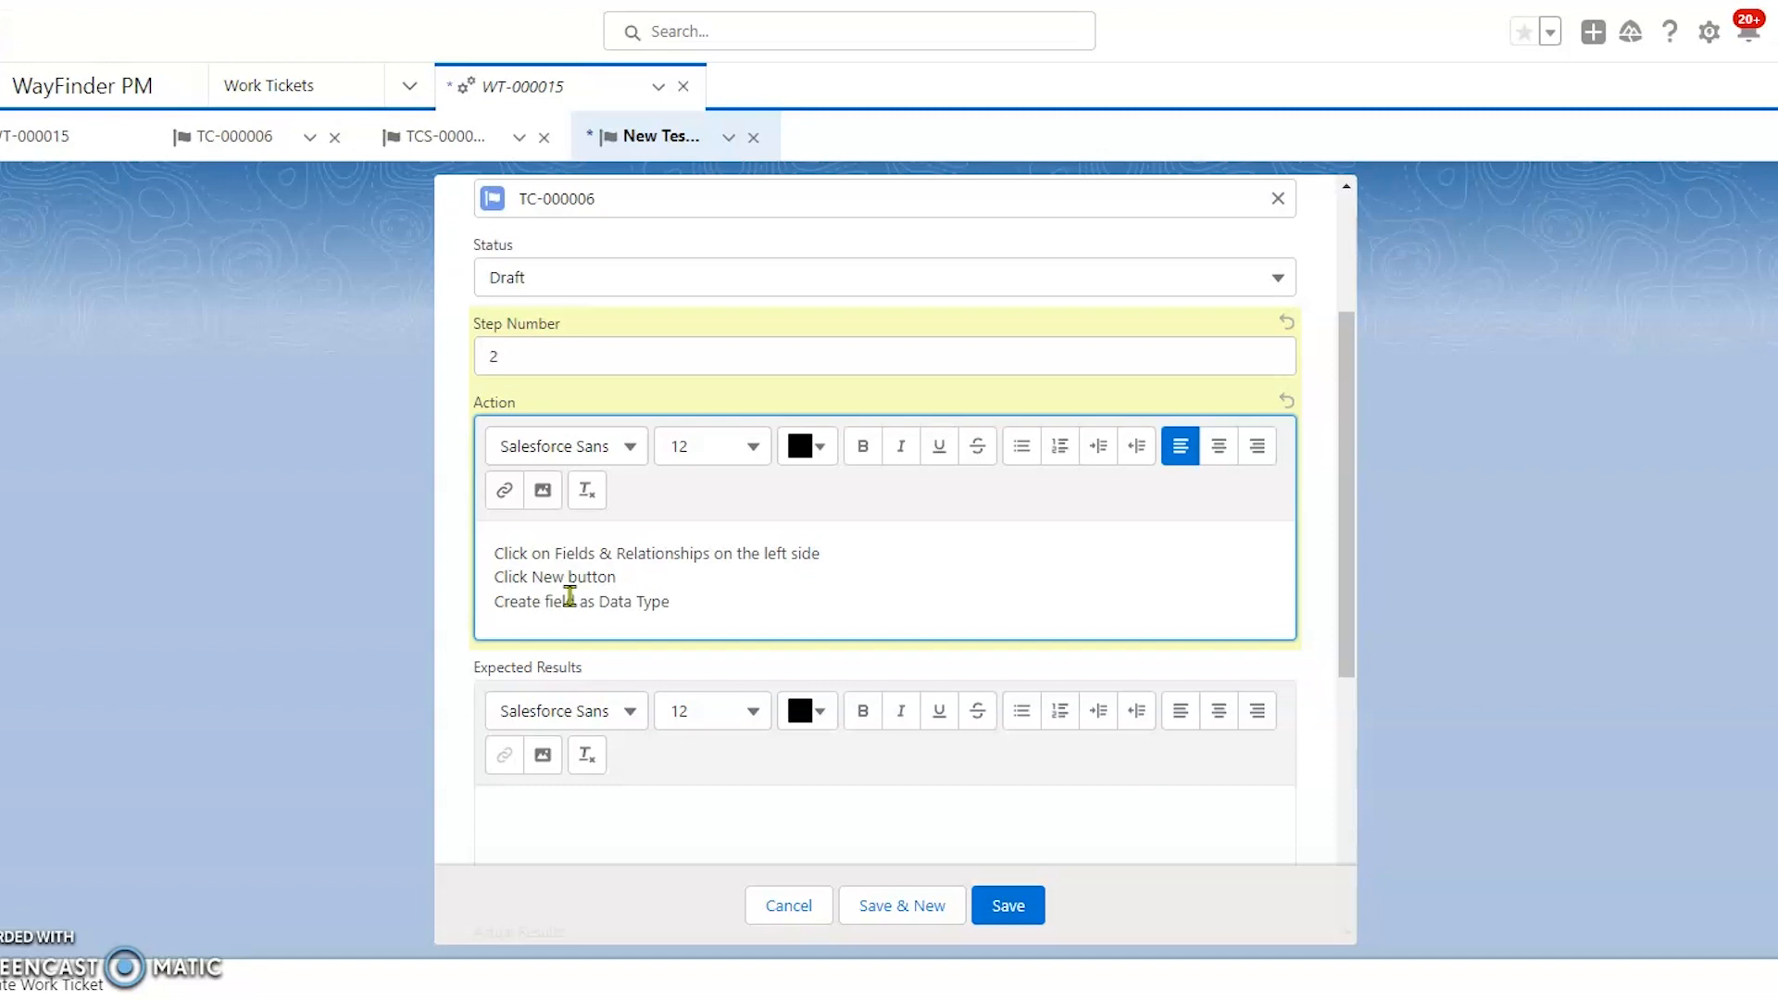
{"action": "left_click", "coordinate": [280, 583]}
{"action": "type", "text": "with values of:"}
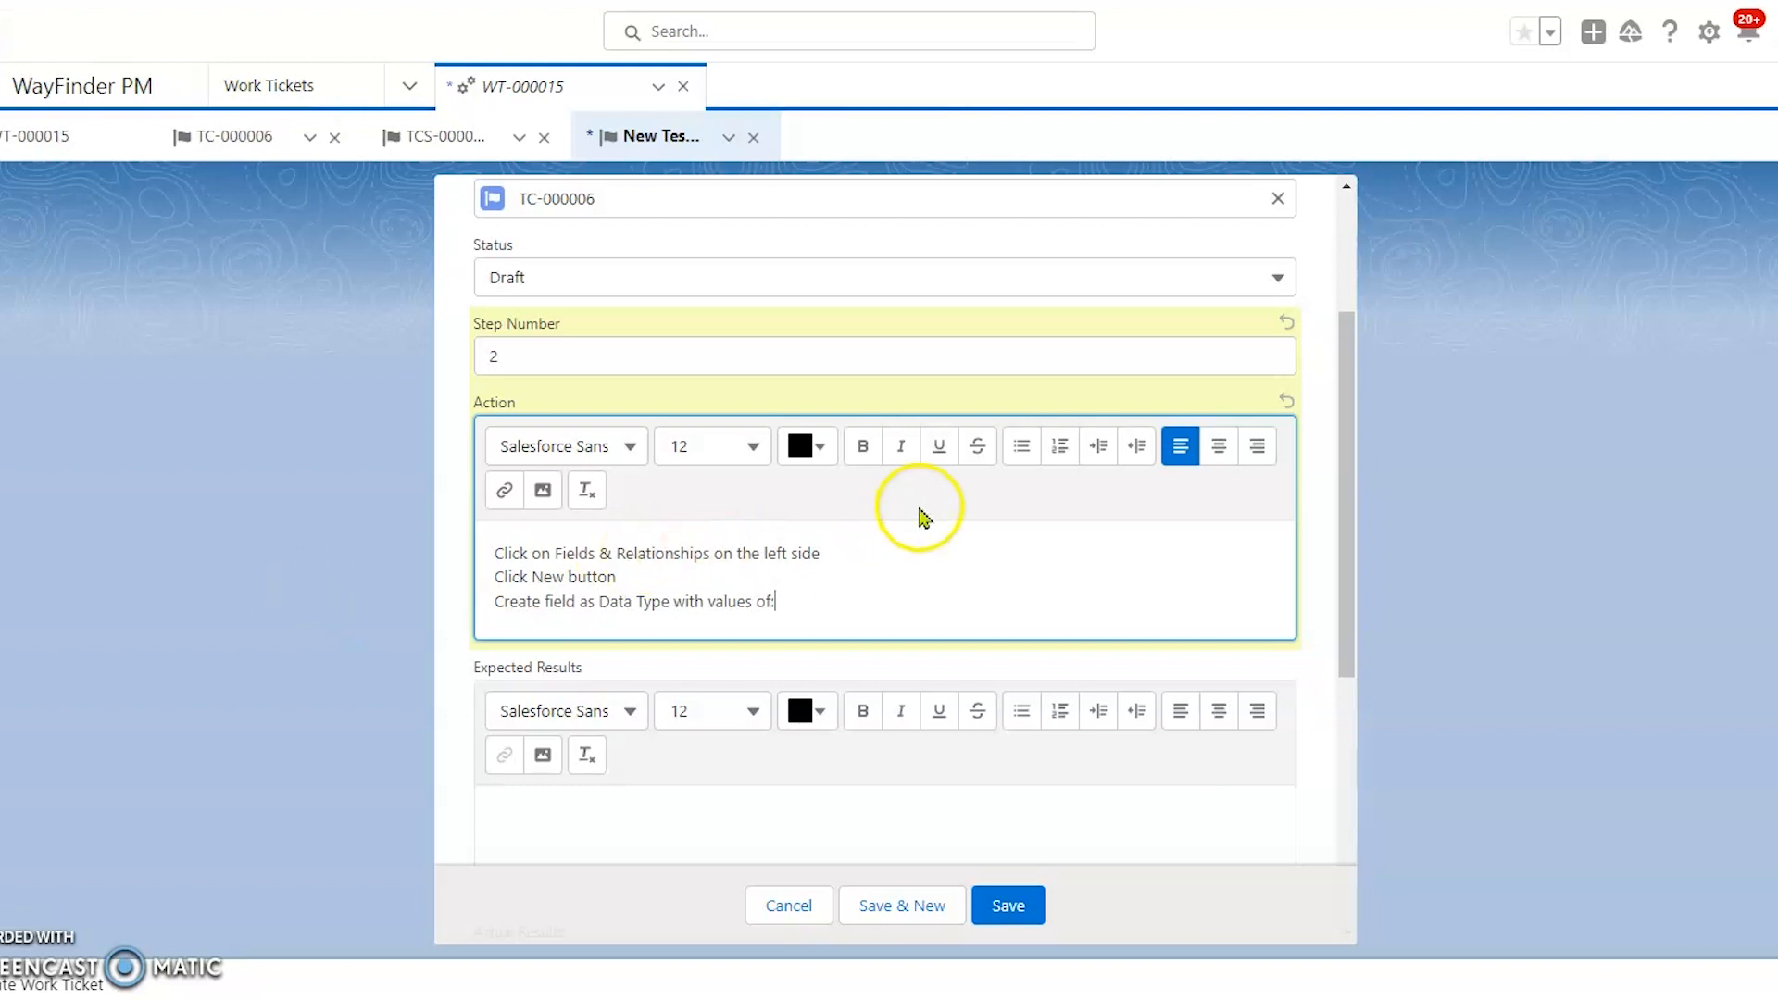
{"action": "left_click", "coordinate": [1021, 446]}
{"action": "left_click", "coordinate": [580, 604]}
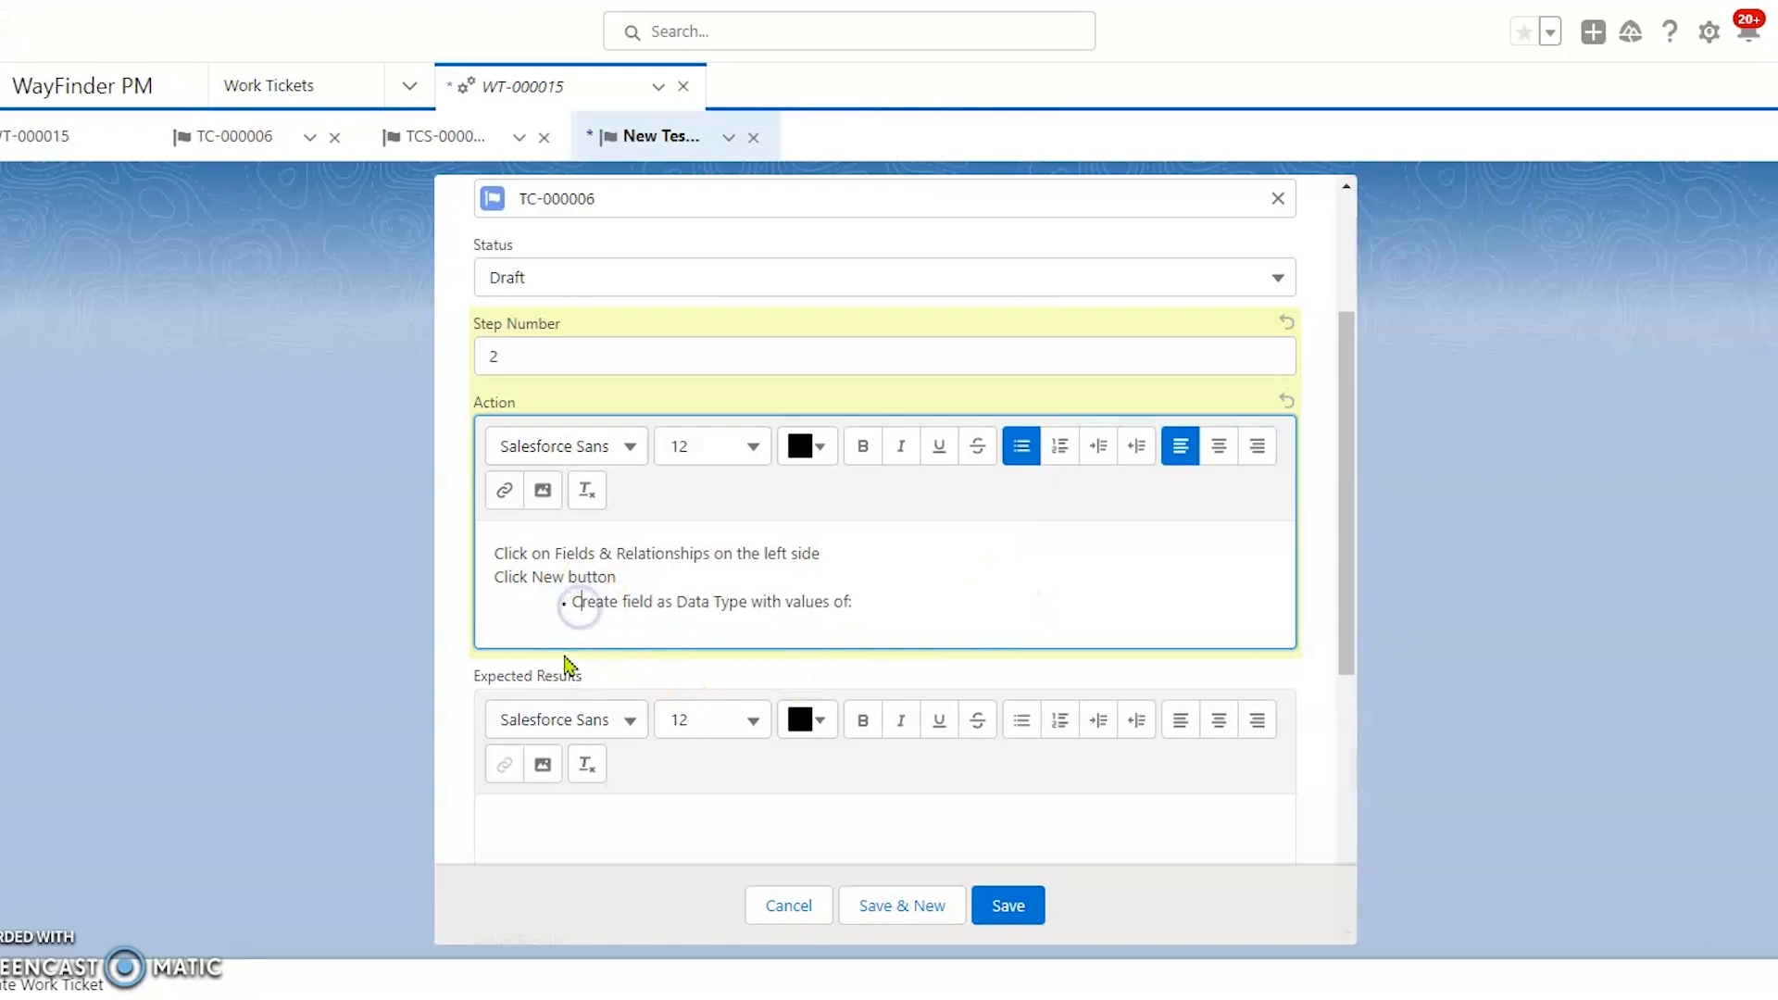
{"action": "key", "text": "BackSpace"}
Add a bulleted list with Agency, Business and Law Enforcement below the "Create field" action line.
{"action": "left_click", "coordinate": [762, 603]}
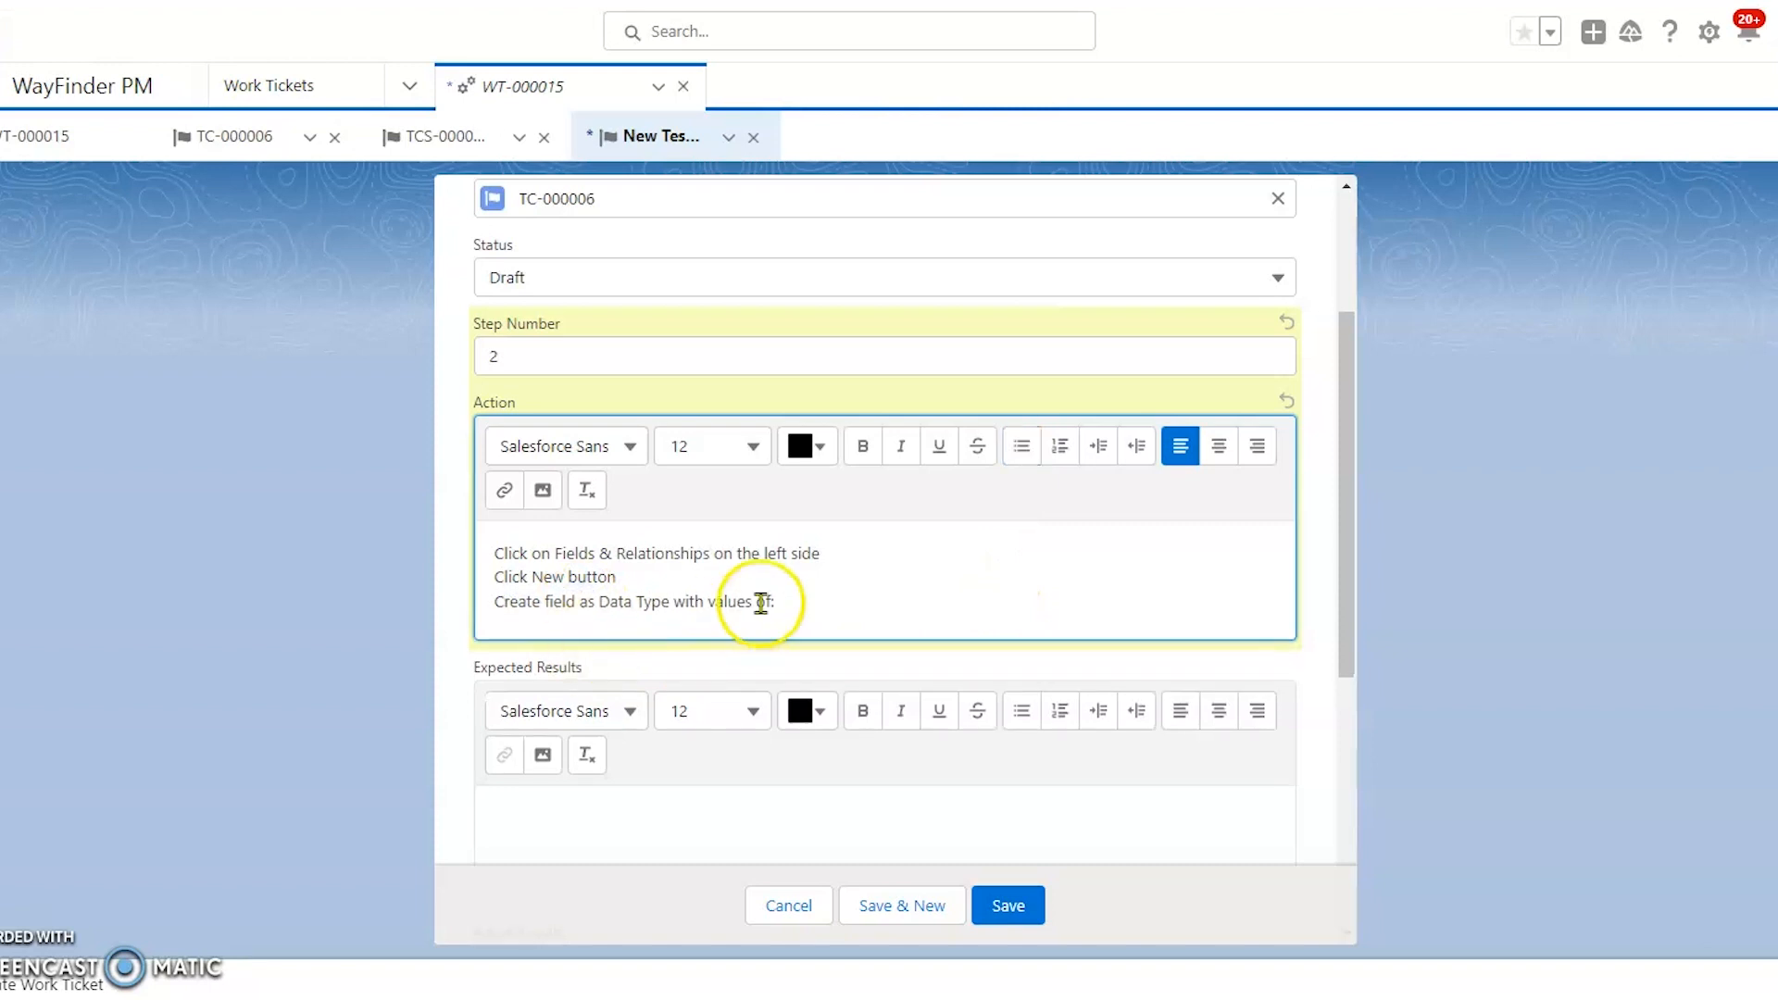
{"action": "key", "text": "Return"}
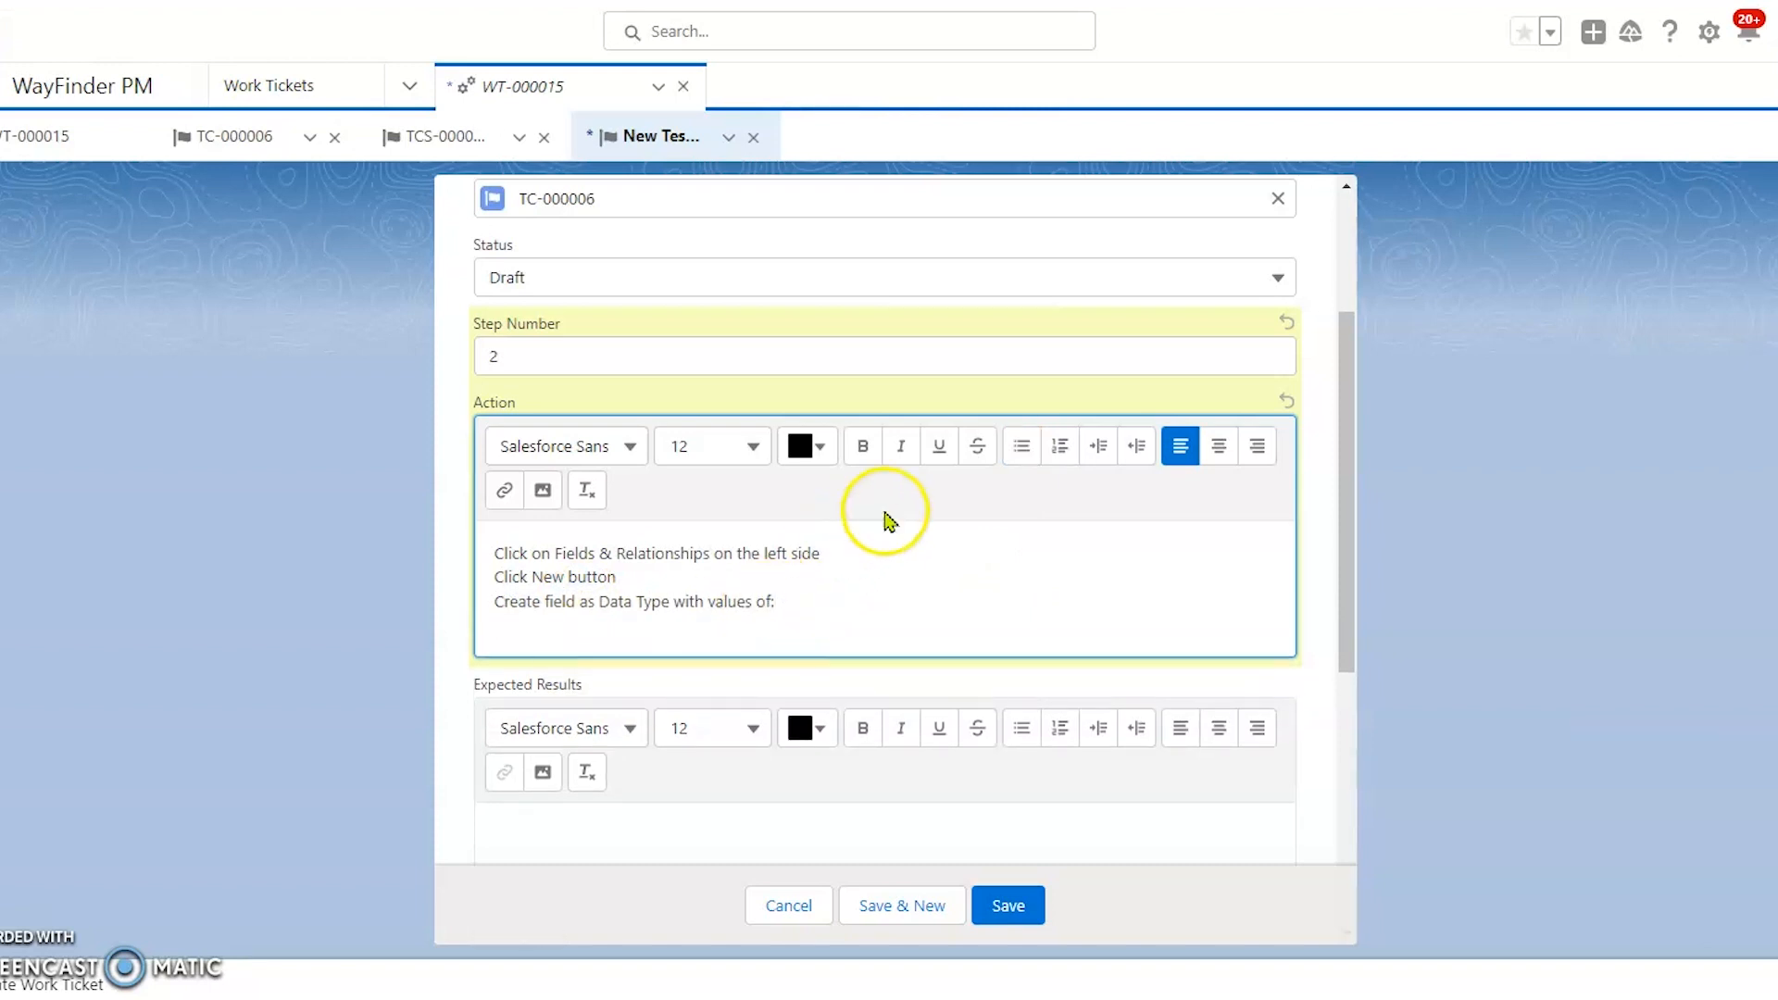
{"action": "left_click", "coordinate": [1021, 446]}
{"action": "type", "text": "Agency"}
{"action": "key", "text": "Return"}
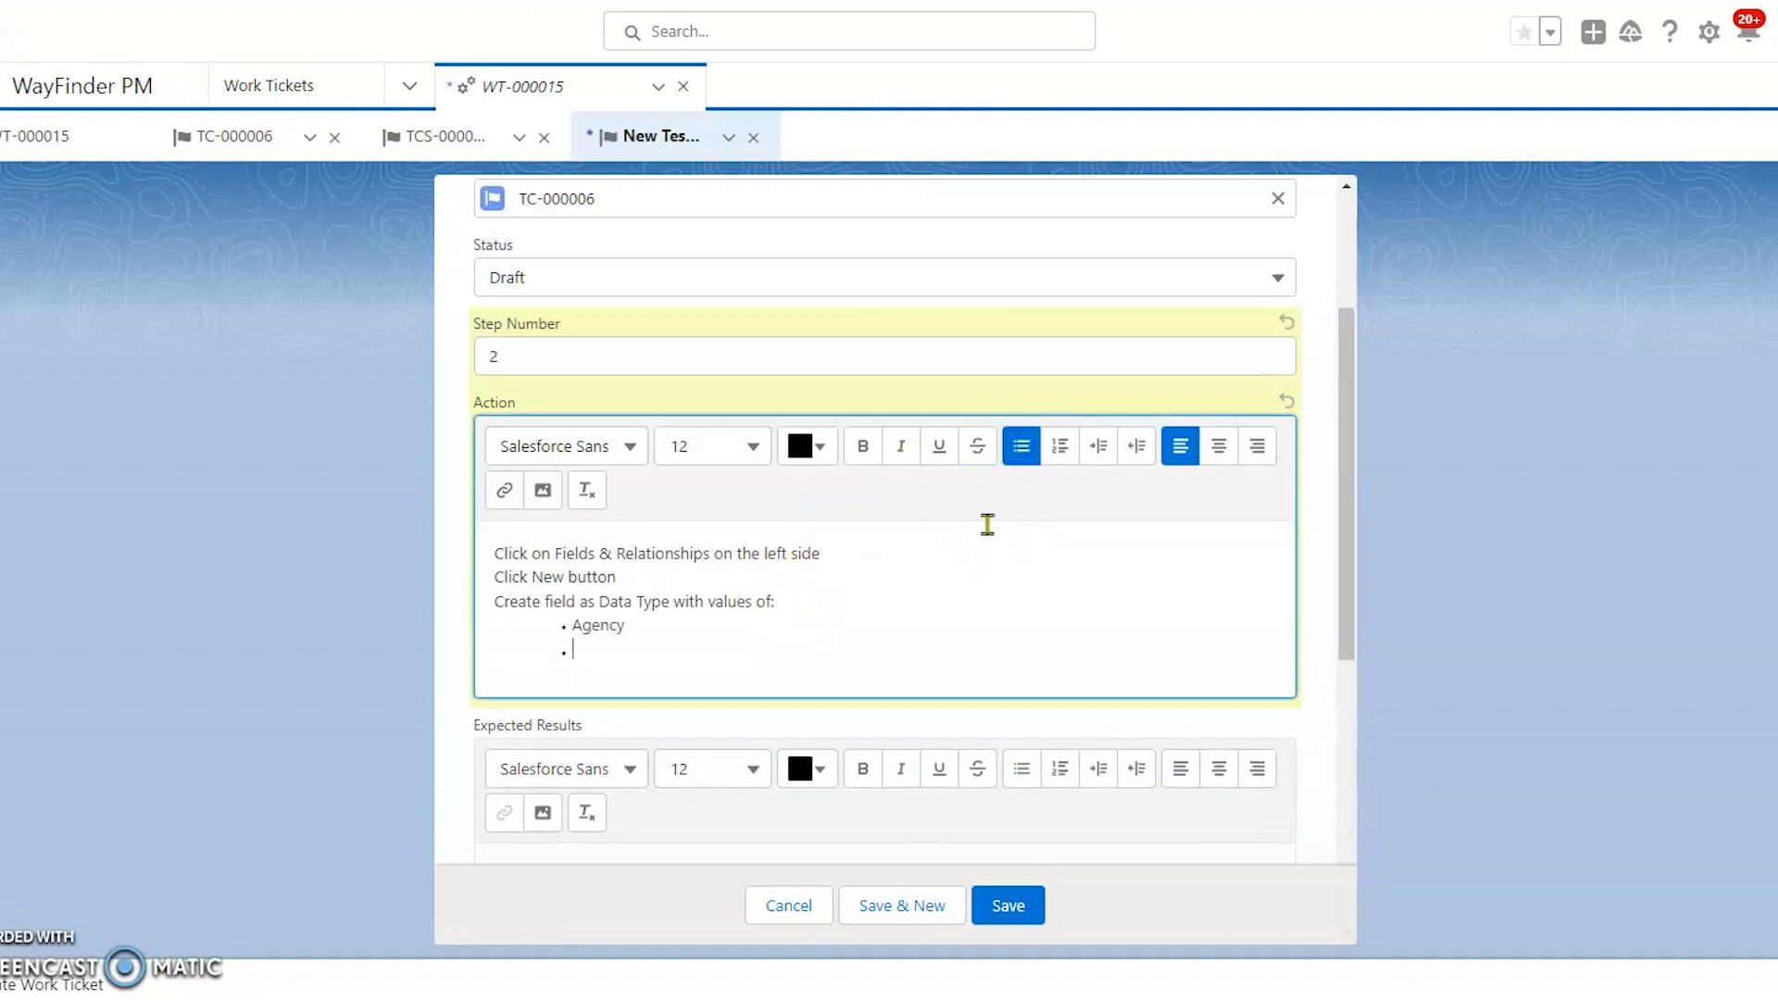
{"action": "type", "text": "Business"}
{"action": "key", "text": "Return"}
{"action": "type", "text": "Las"}
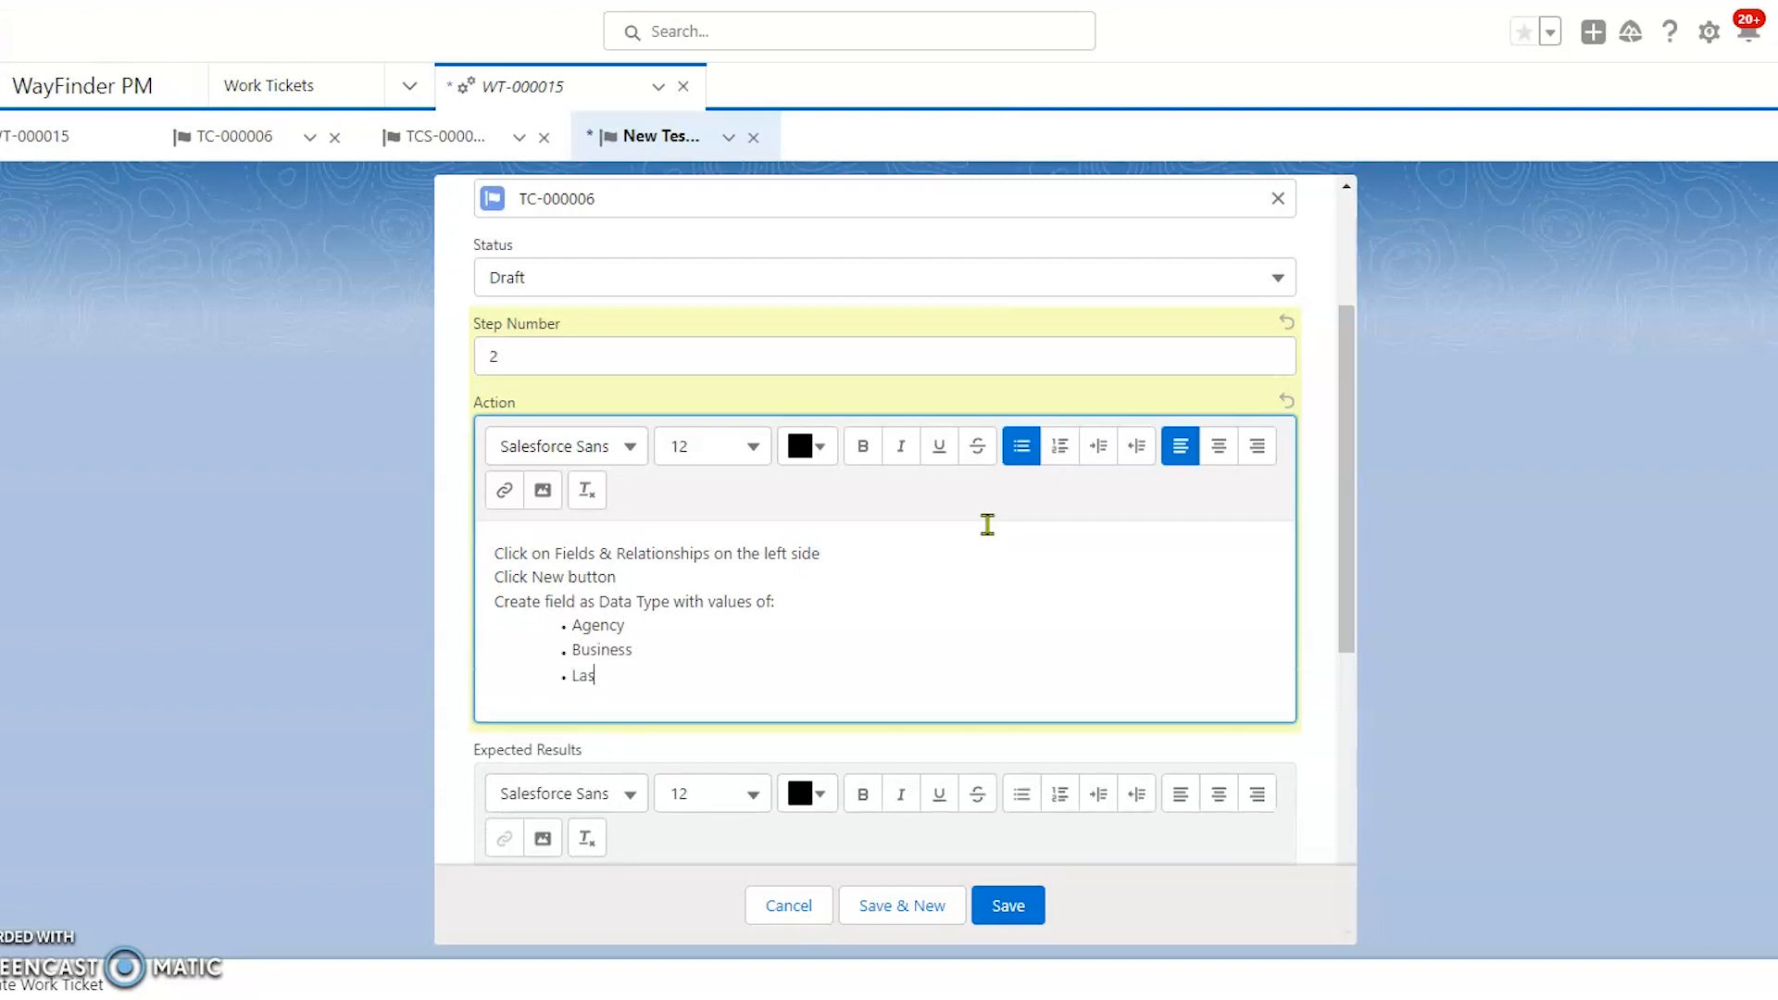
{"action": "type", "text": " Wnf"}
{"action": "key", "text": "BackSpace"}
{"action": "key", "text": "BackSpace"}
{"action": "key", "text": "BackSpace"}
{"action": "type", "text": "Enforcemen"}
Enter "Ability to create a new picklist field" as the expected result of step 2.
{"action": "scroll", "coordinate": [778, 648], "scroll_direction": "down", "scroll_amount": 2}
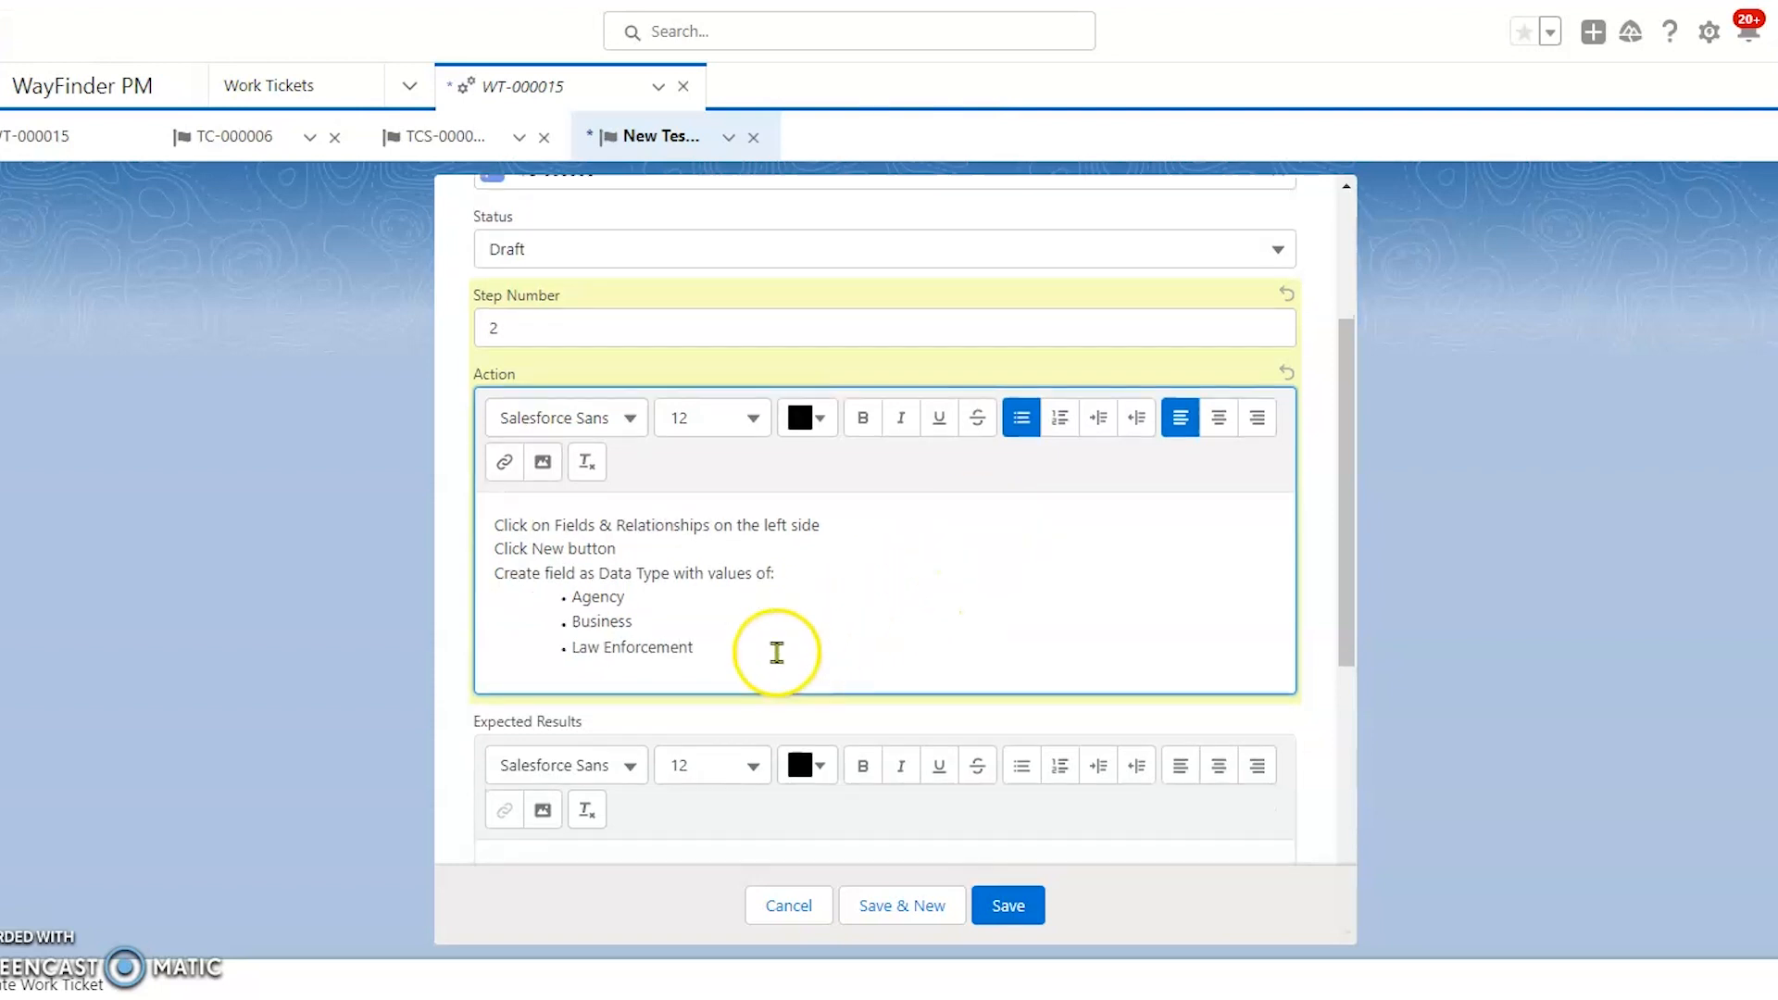
{"action": "scroll", "coordinate": [741, 648], "scroll_direction": "down", "scroll_amount": 2}
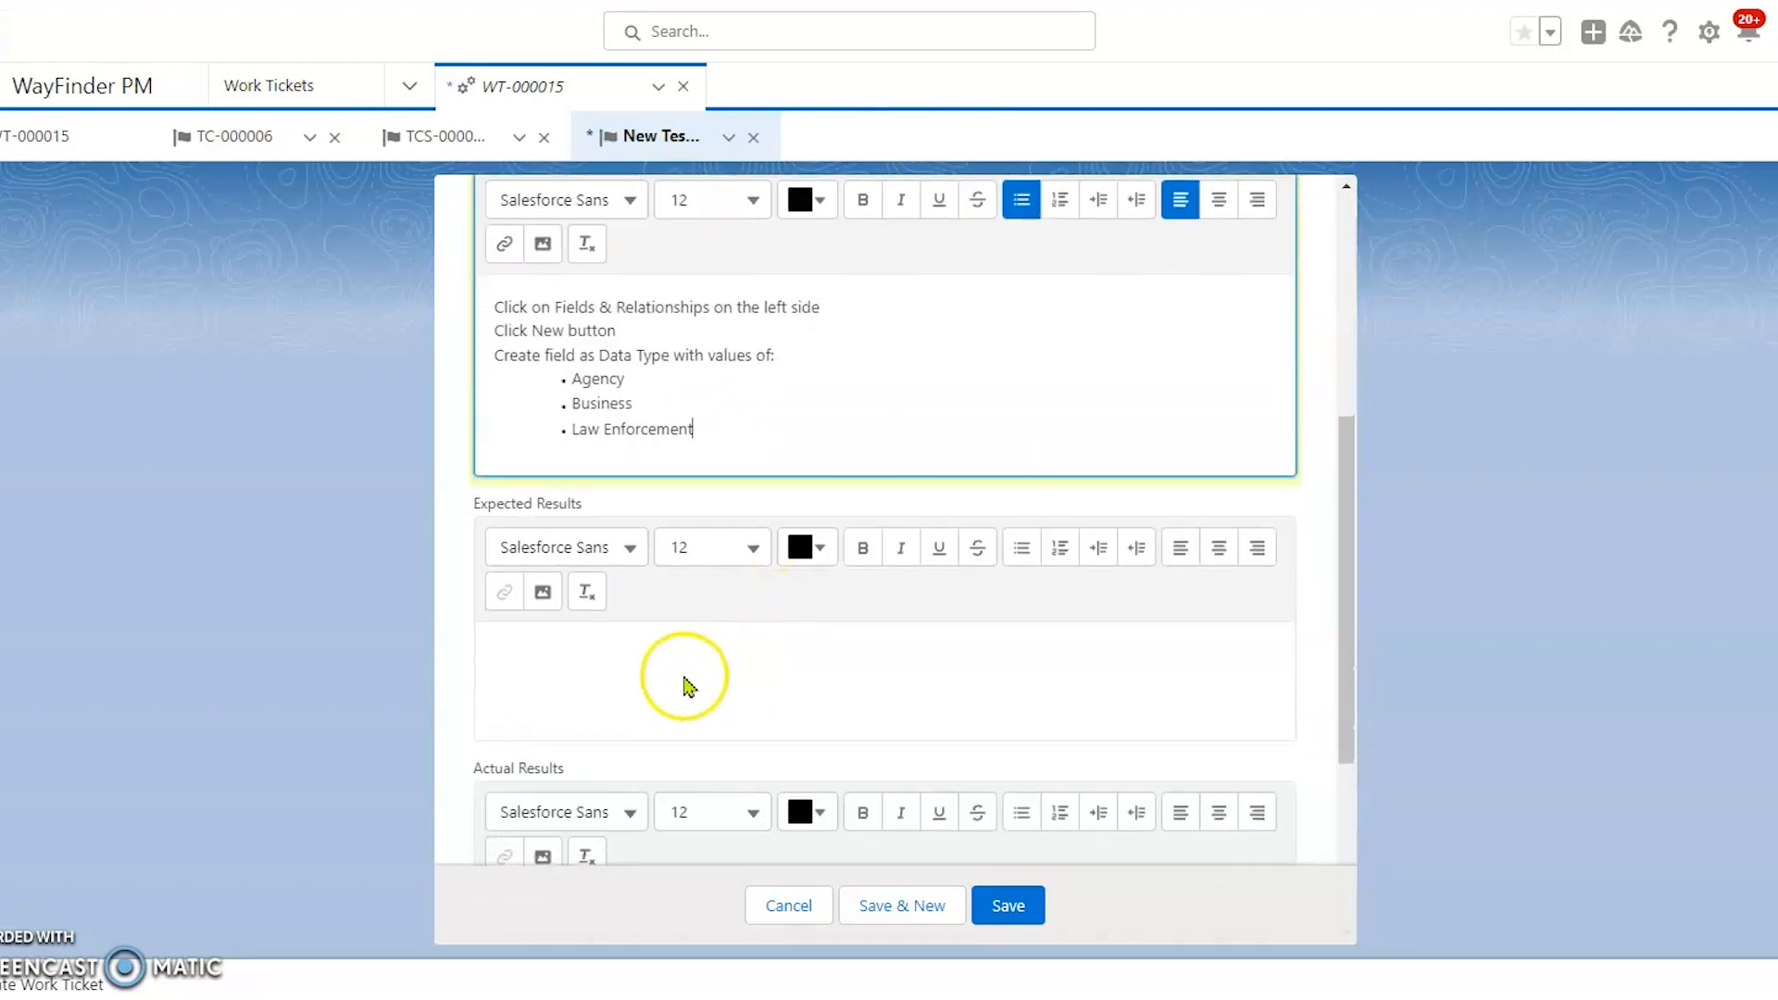
{"action": "left_click", "coordinate": [583, 668]}
{"action": "type", "text": "Ability "}
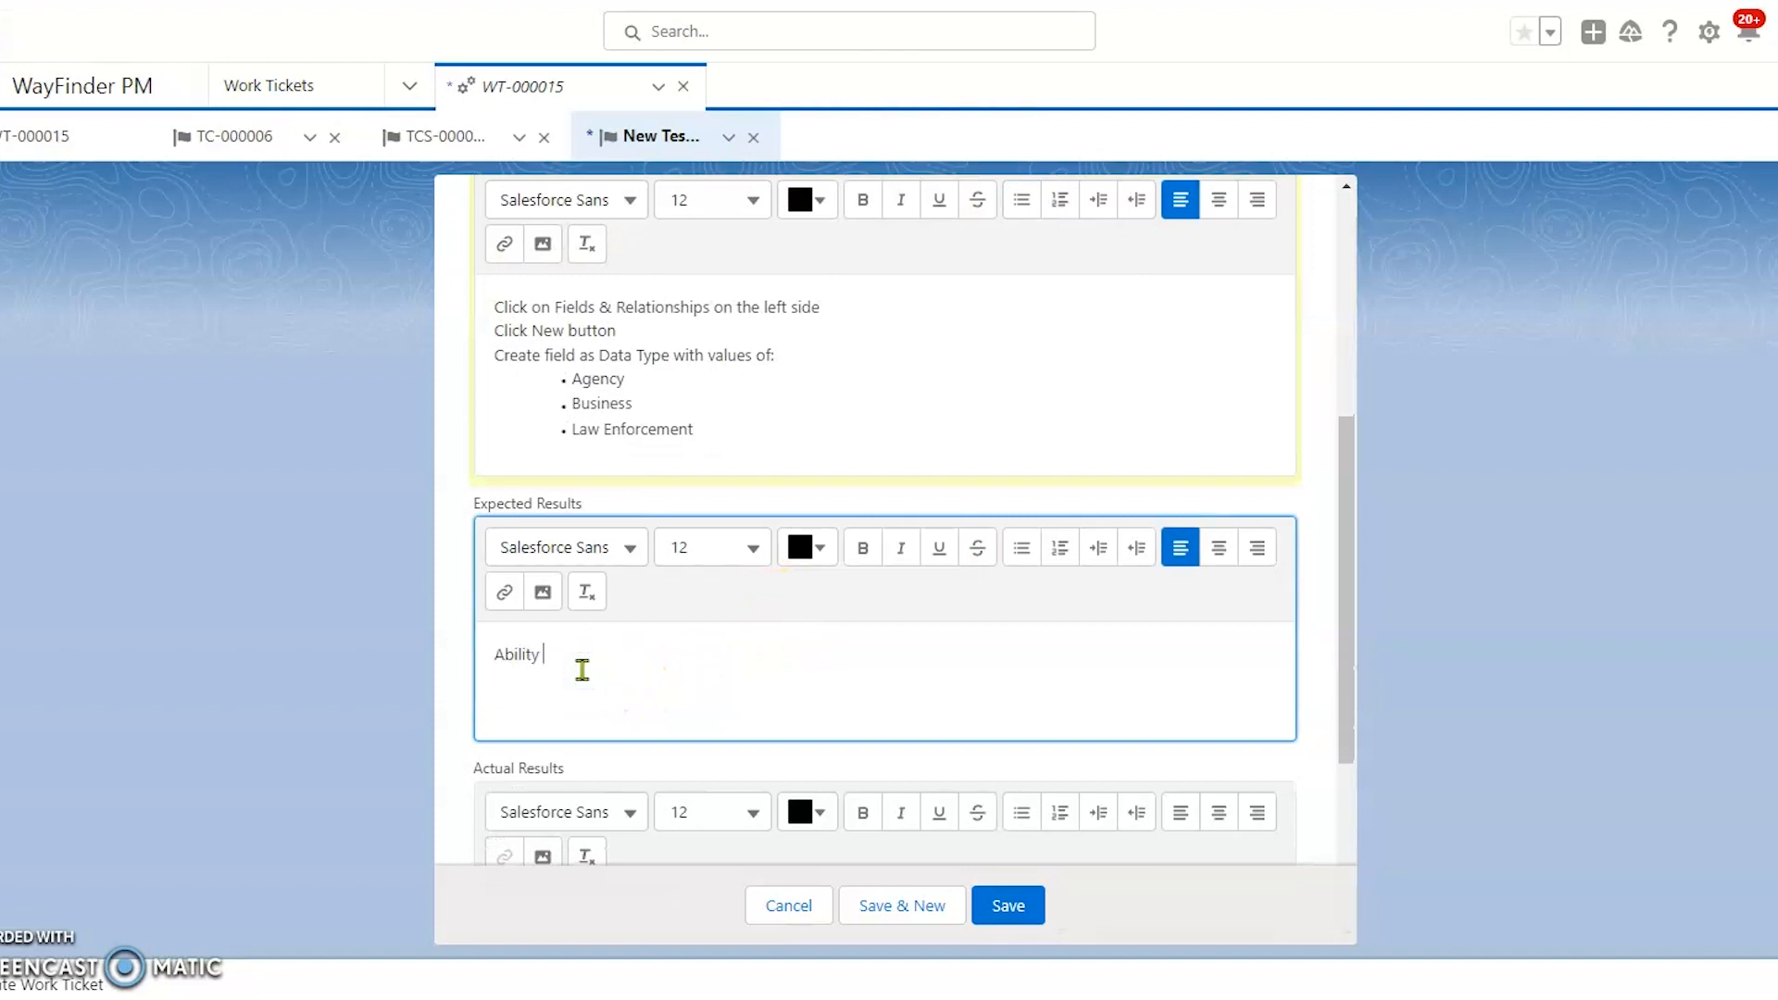
{"action": "type", "text": "to create a new picklist field"}
{"action": "left_click", "coordinate": [561, 714]}
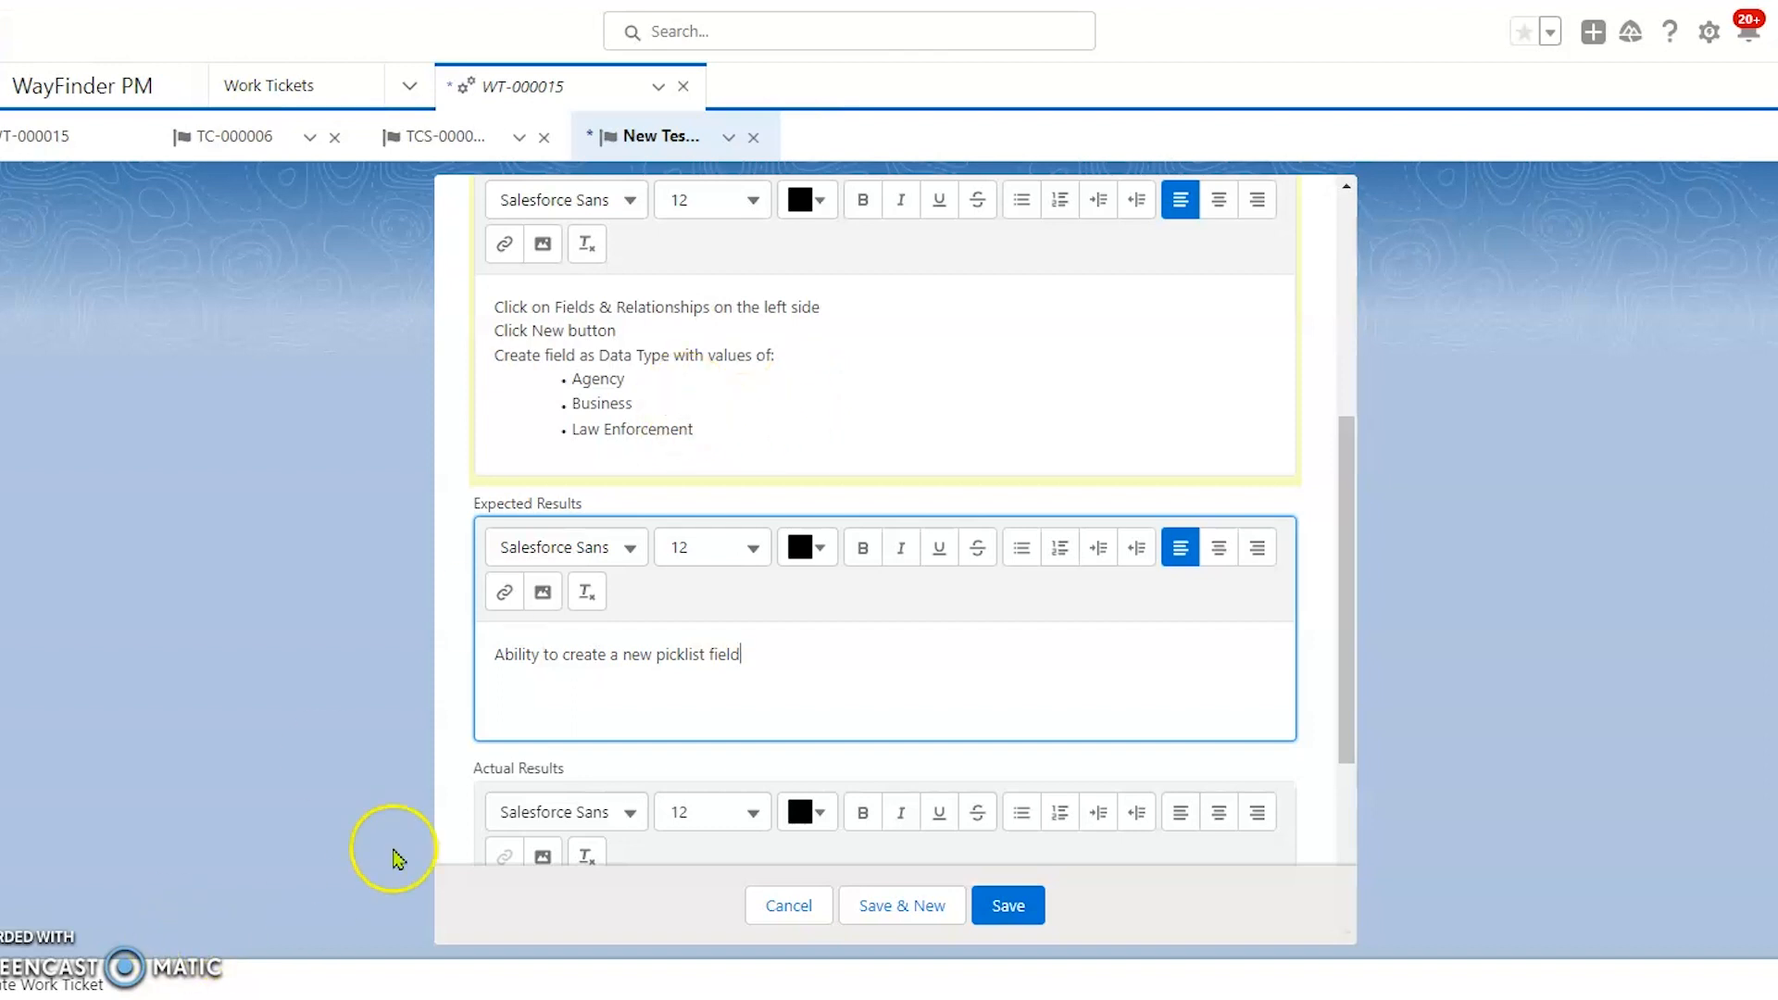
Insert "as Picklist" after "Data Type" in the action text, then save the step and start another one.
{"action": "left_click", "coordinate": [674, 354]}
{"action": "type", "text": "as Picklist"}
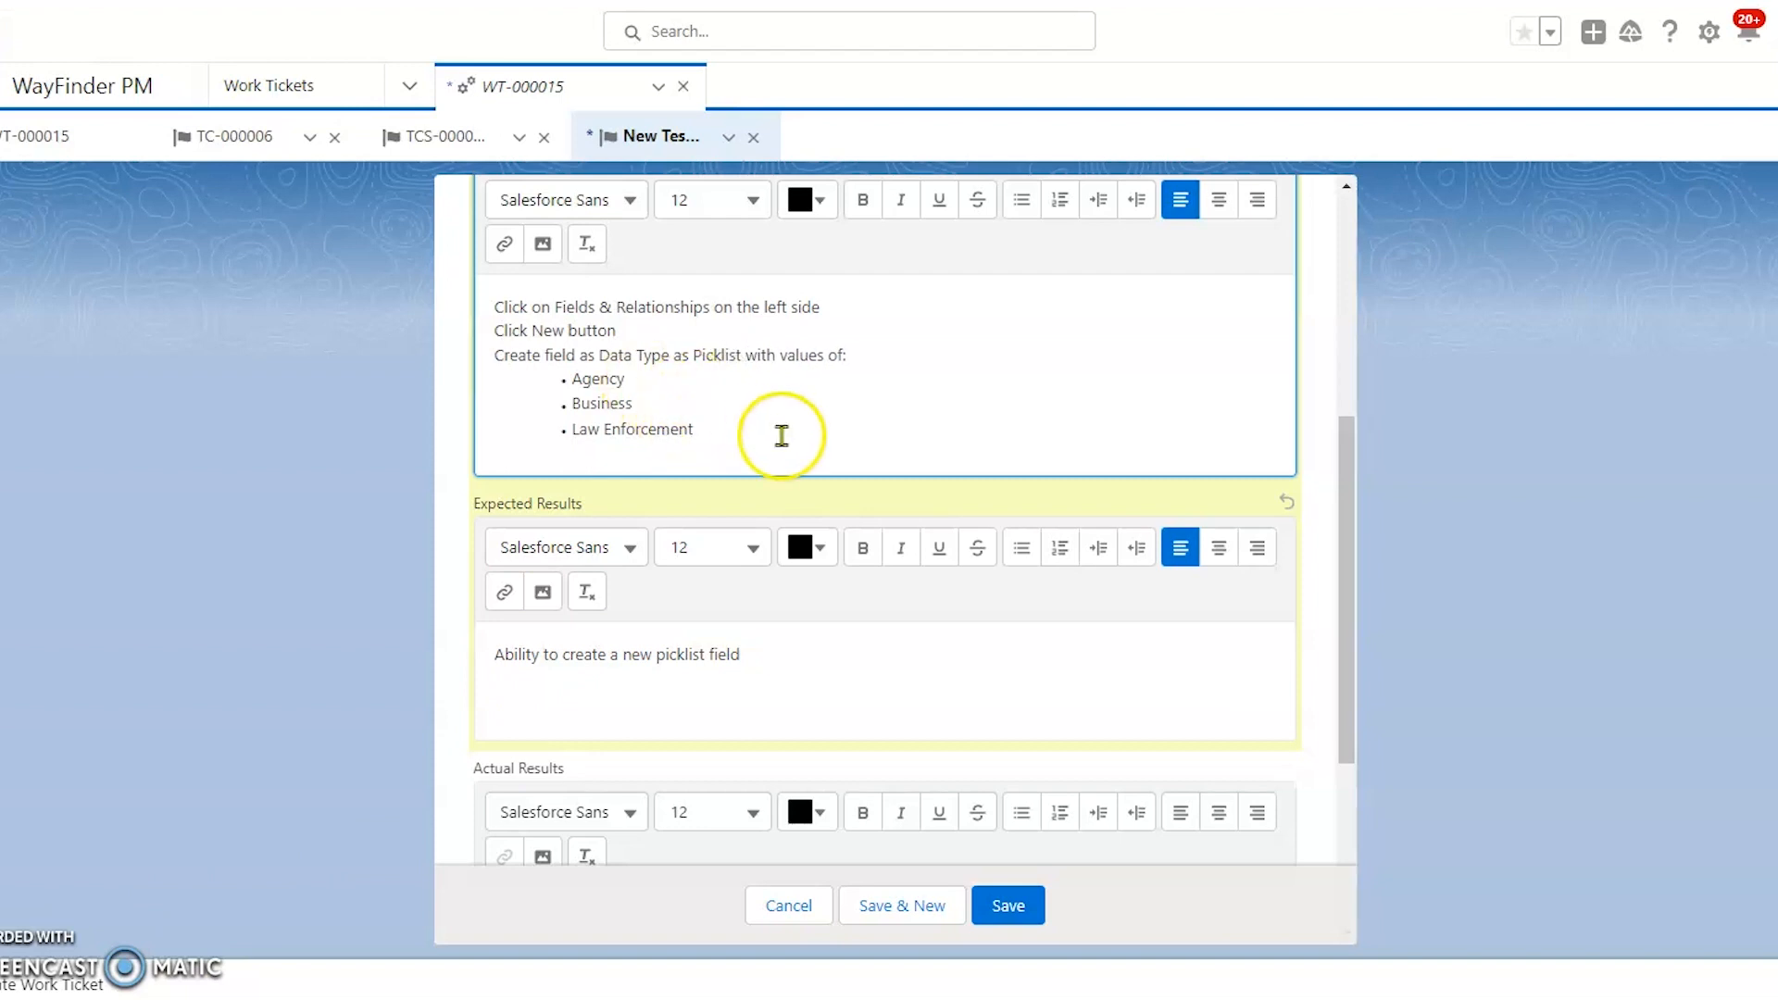
{"action": "scroll", "coordinate": [776, 428], "scroll_direction": "down", "scroll_amount": 1}
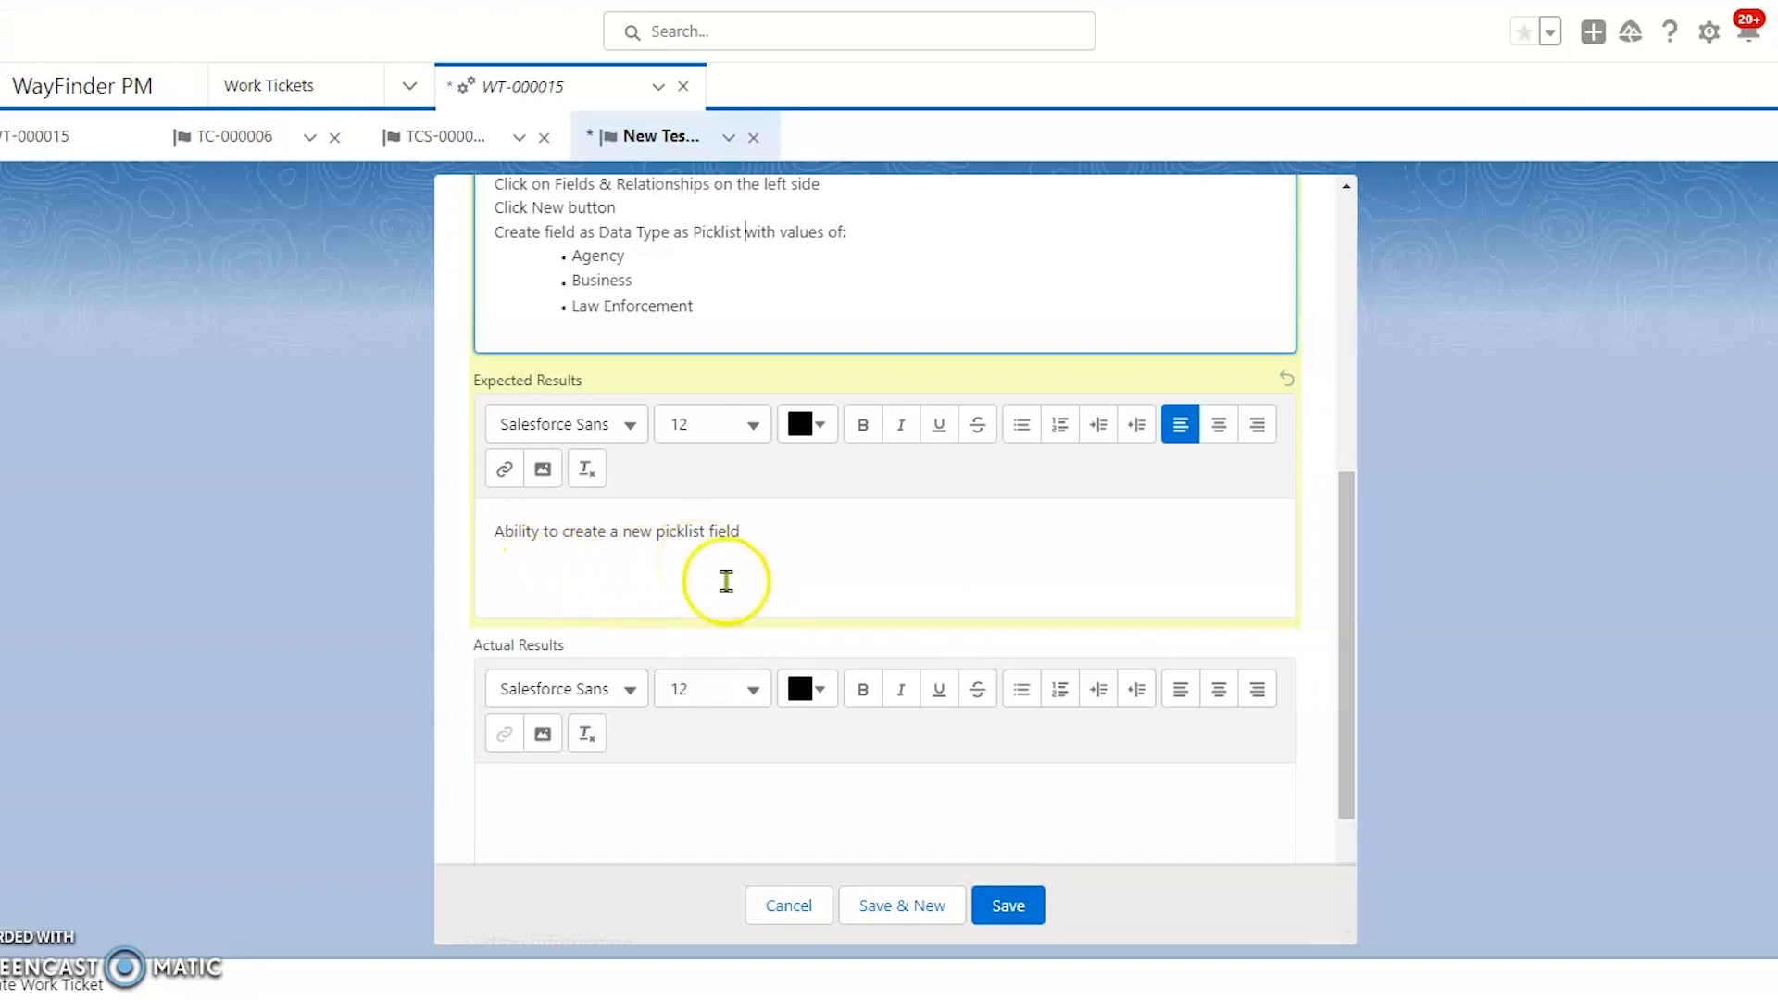
{"action": "left_click", "coordinate": [848, 767]}
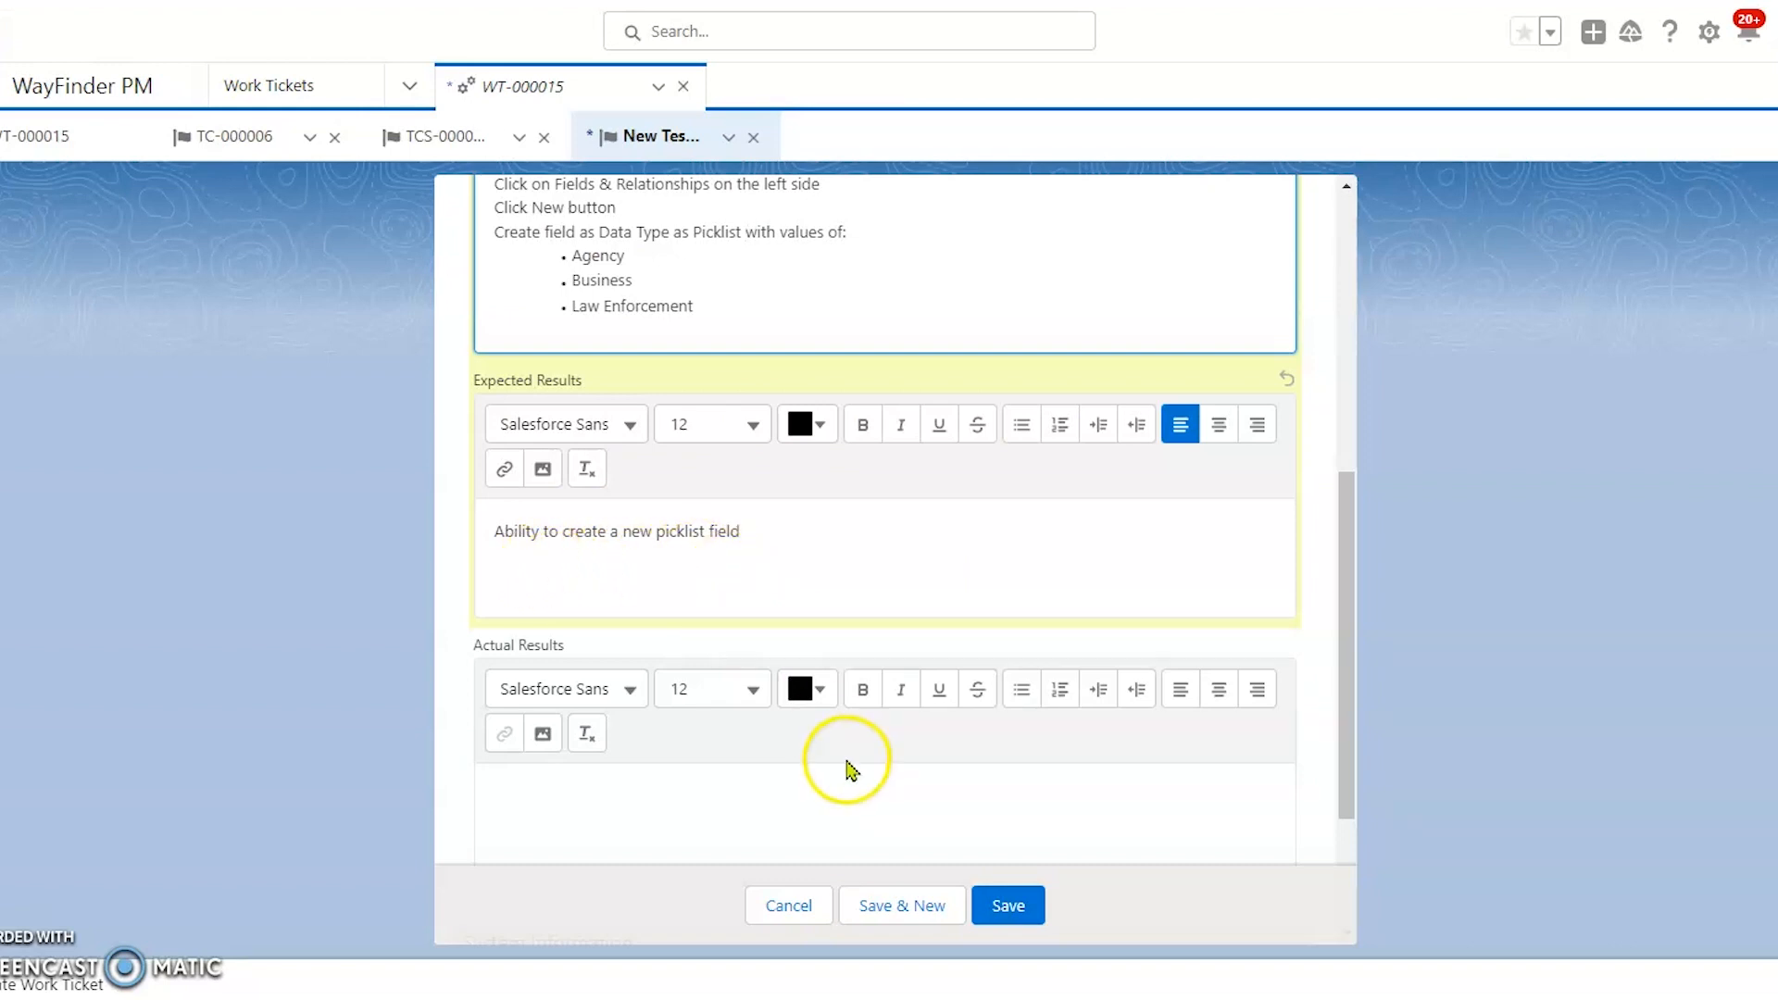
{"action": "left_click", "coordinate": [882, 905]}
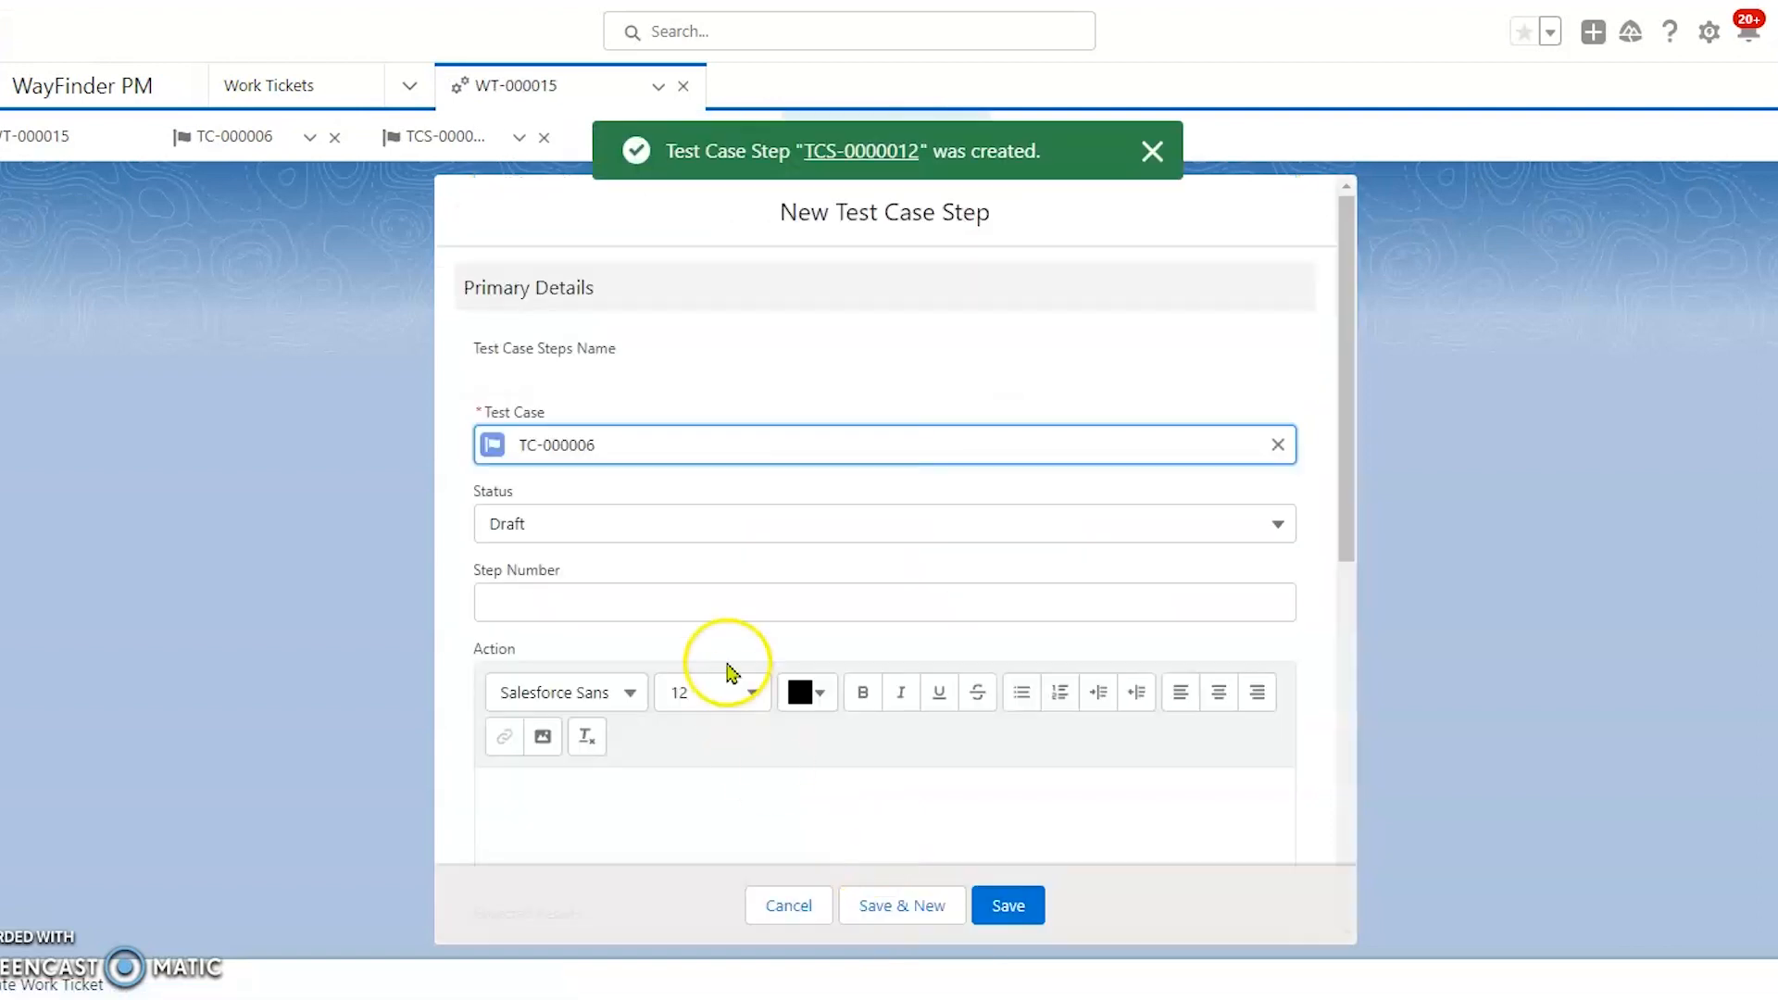
Set the step number to 3 and enter actions "Click on Page Layouts on left side of Account object", "Click on Accounts Page Layout", "Add field to the page and save".
{"action": "left_click", "coordinate": [597, 604]}
{"action": "type", "text": "3"}
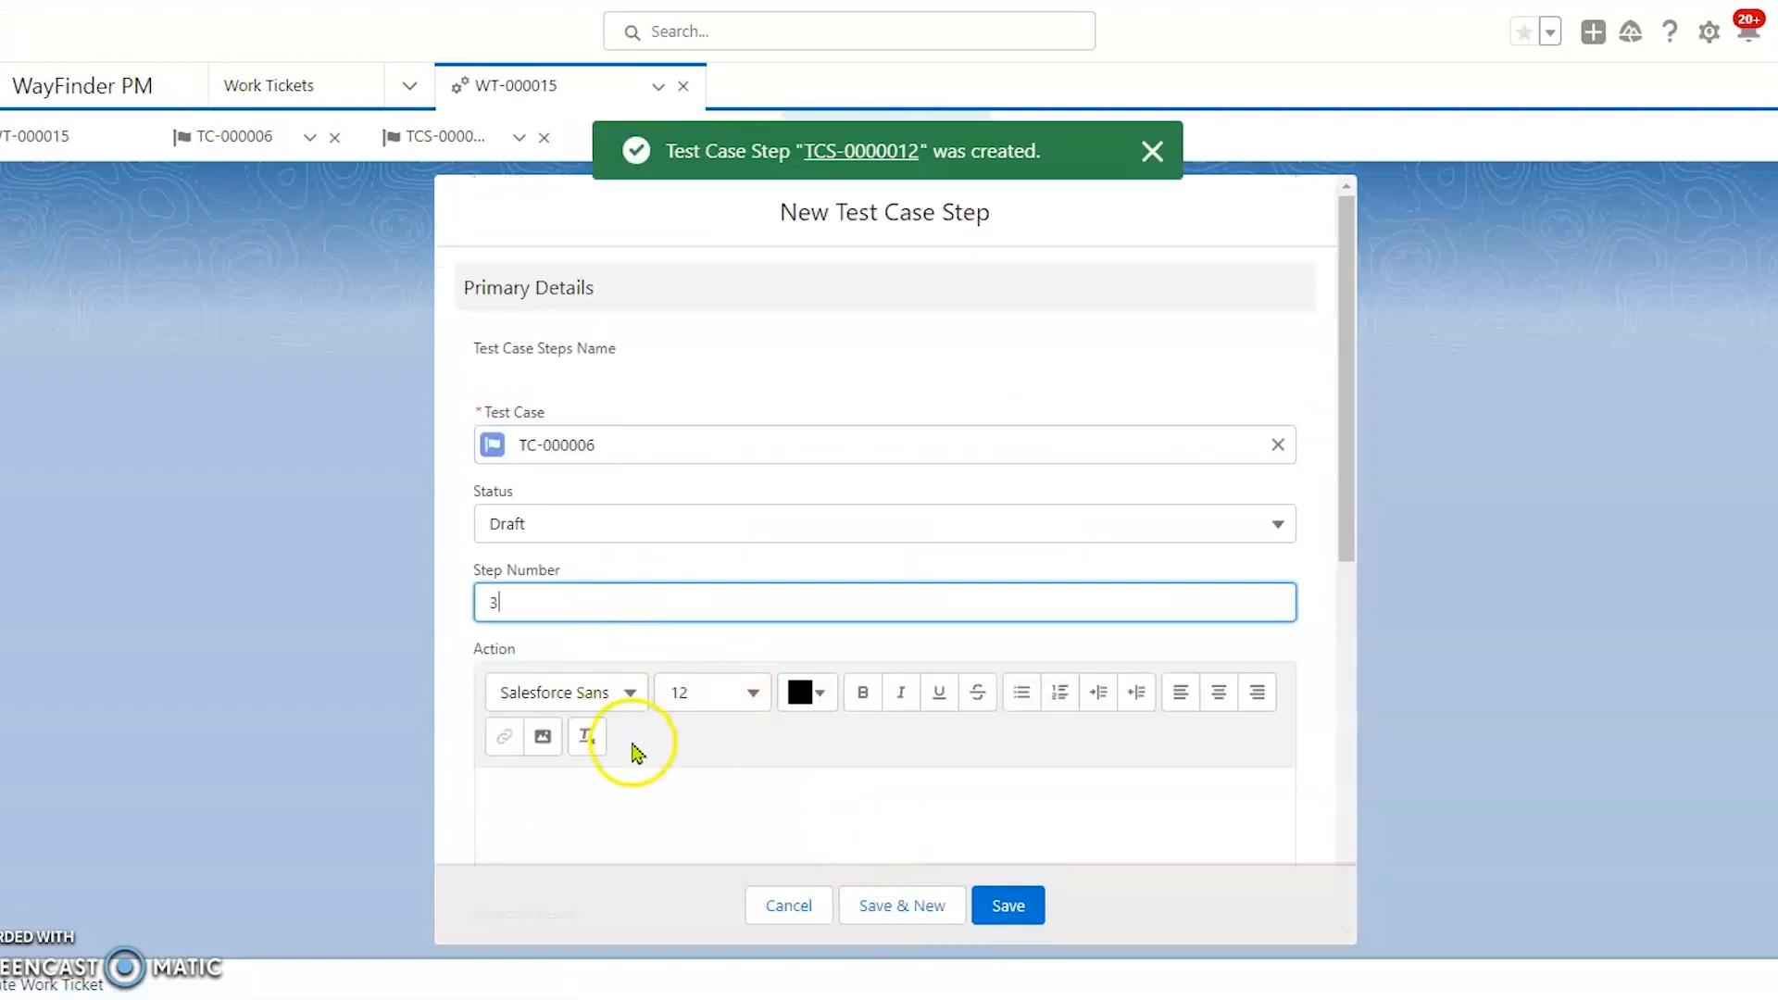
{"action": "scroll", "coordinate": [611, 732], "scroll_direction": "down", "scroll_amount": 1}
{"action": "left_click", "coordinate": [591, 682]}
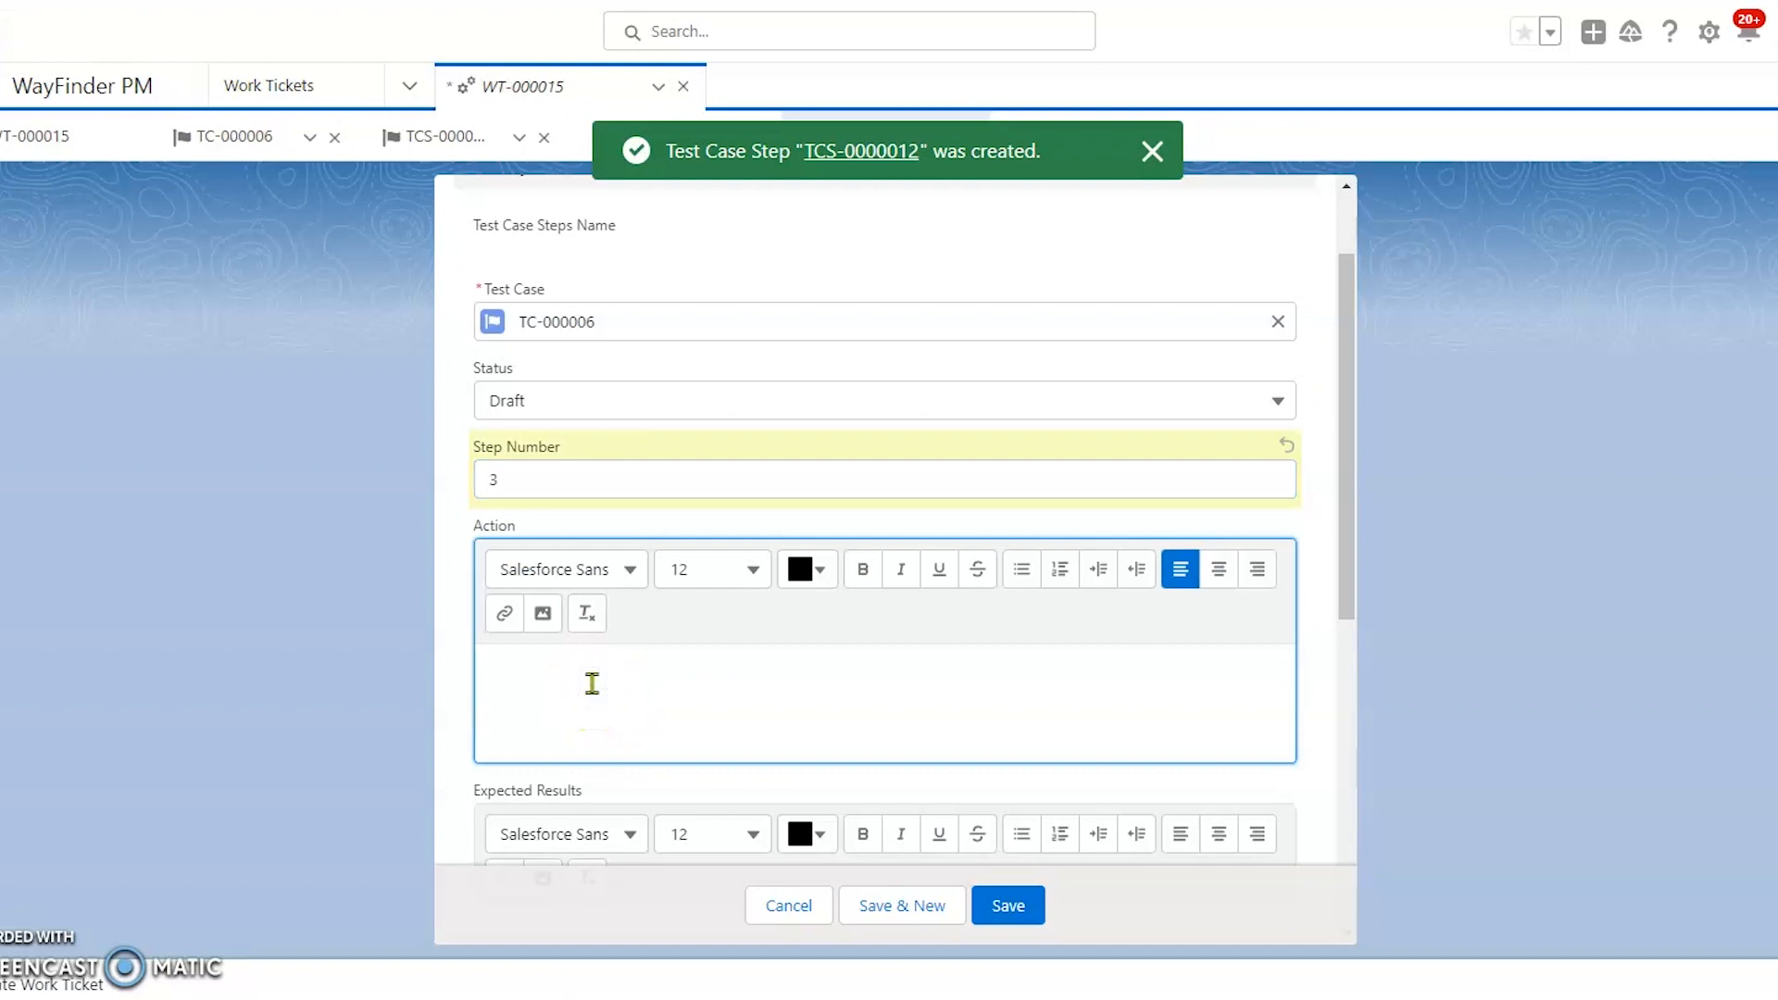
{"action": "type", "text": "Click on Page Layouts on "}
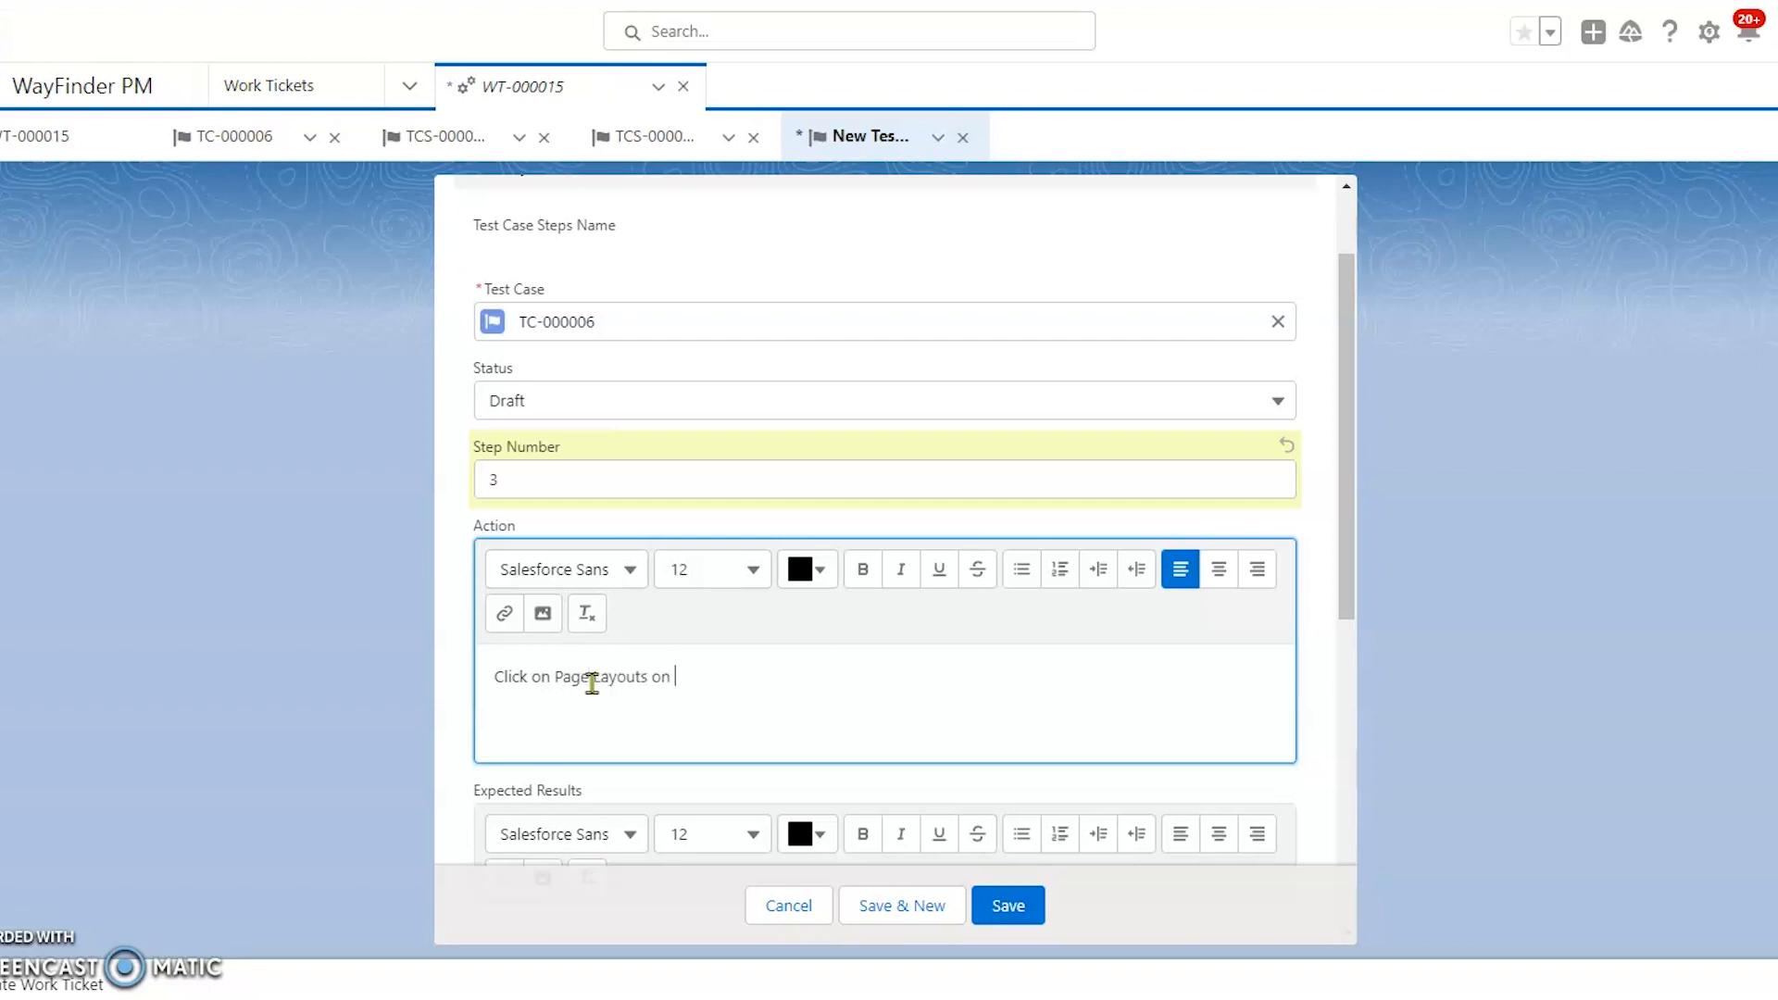
{"action": "type", "text": "left side of Account object"}
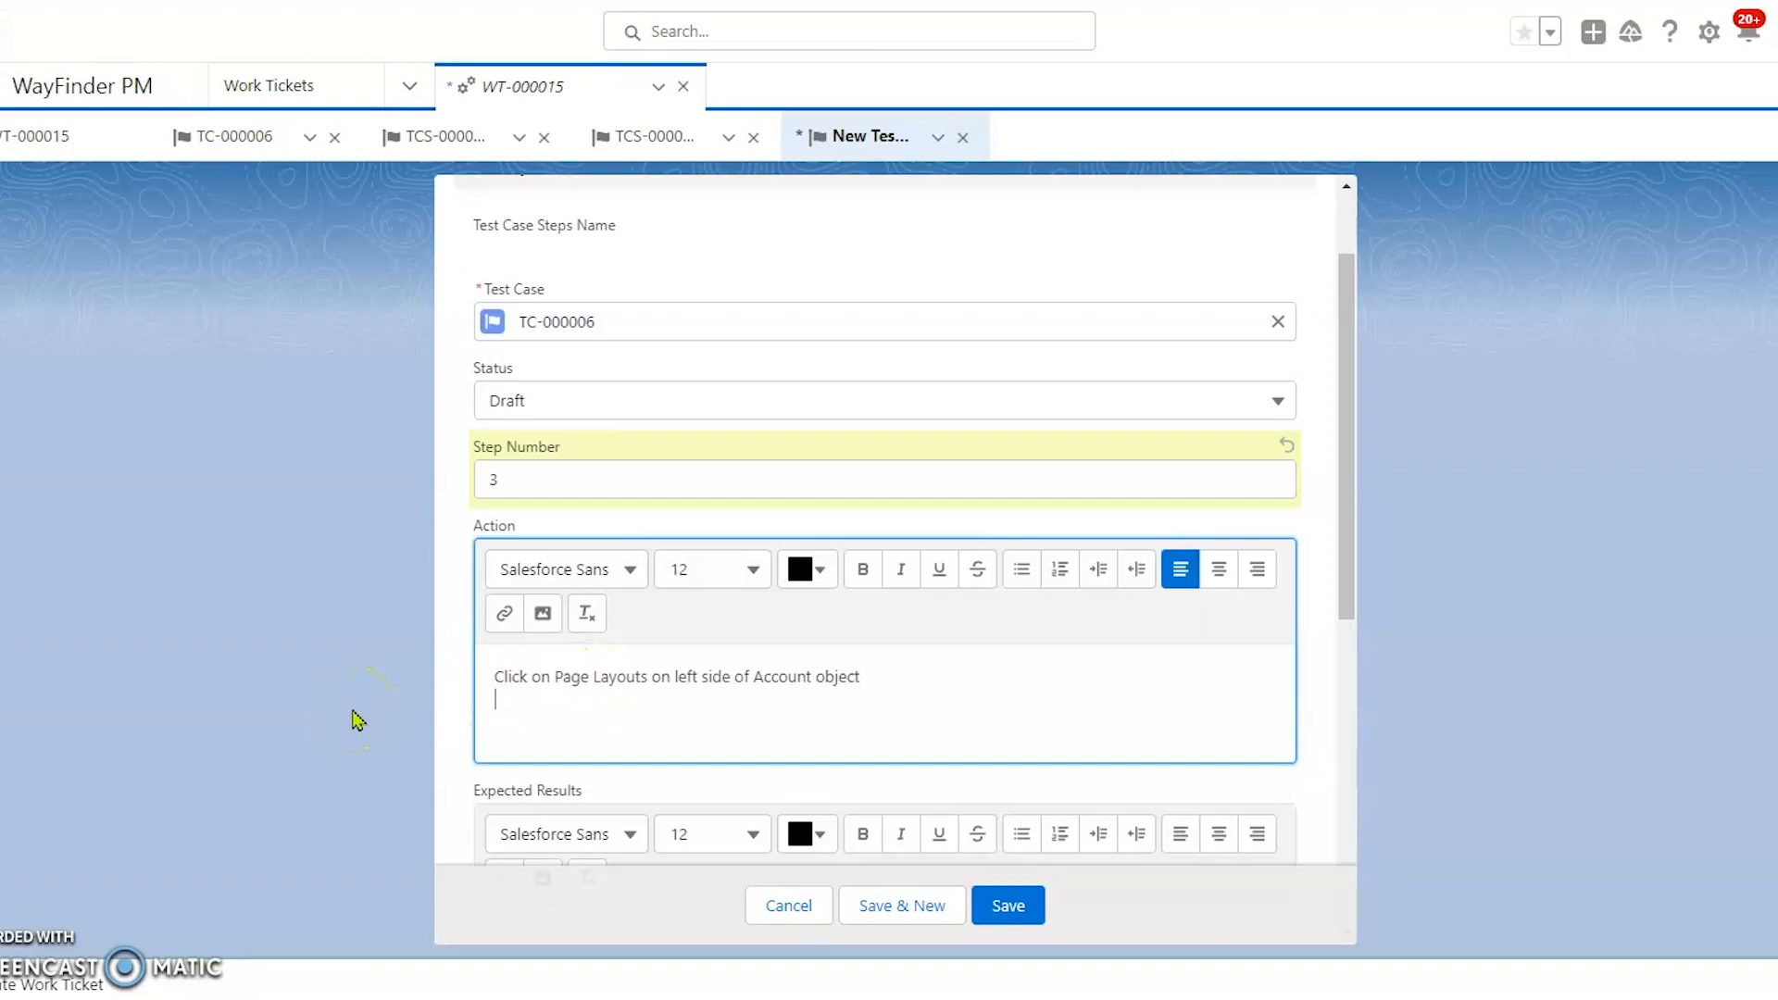
{"action": "key", "text": "Return"}
{"action": "type", "text": "Click on Accounts Page Layout"}
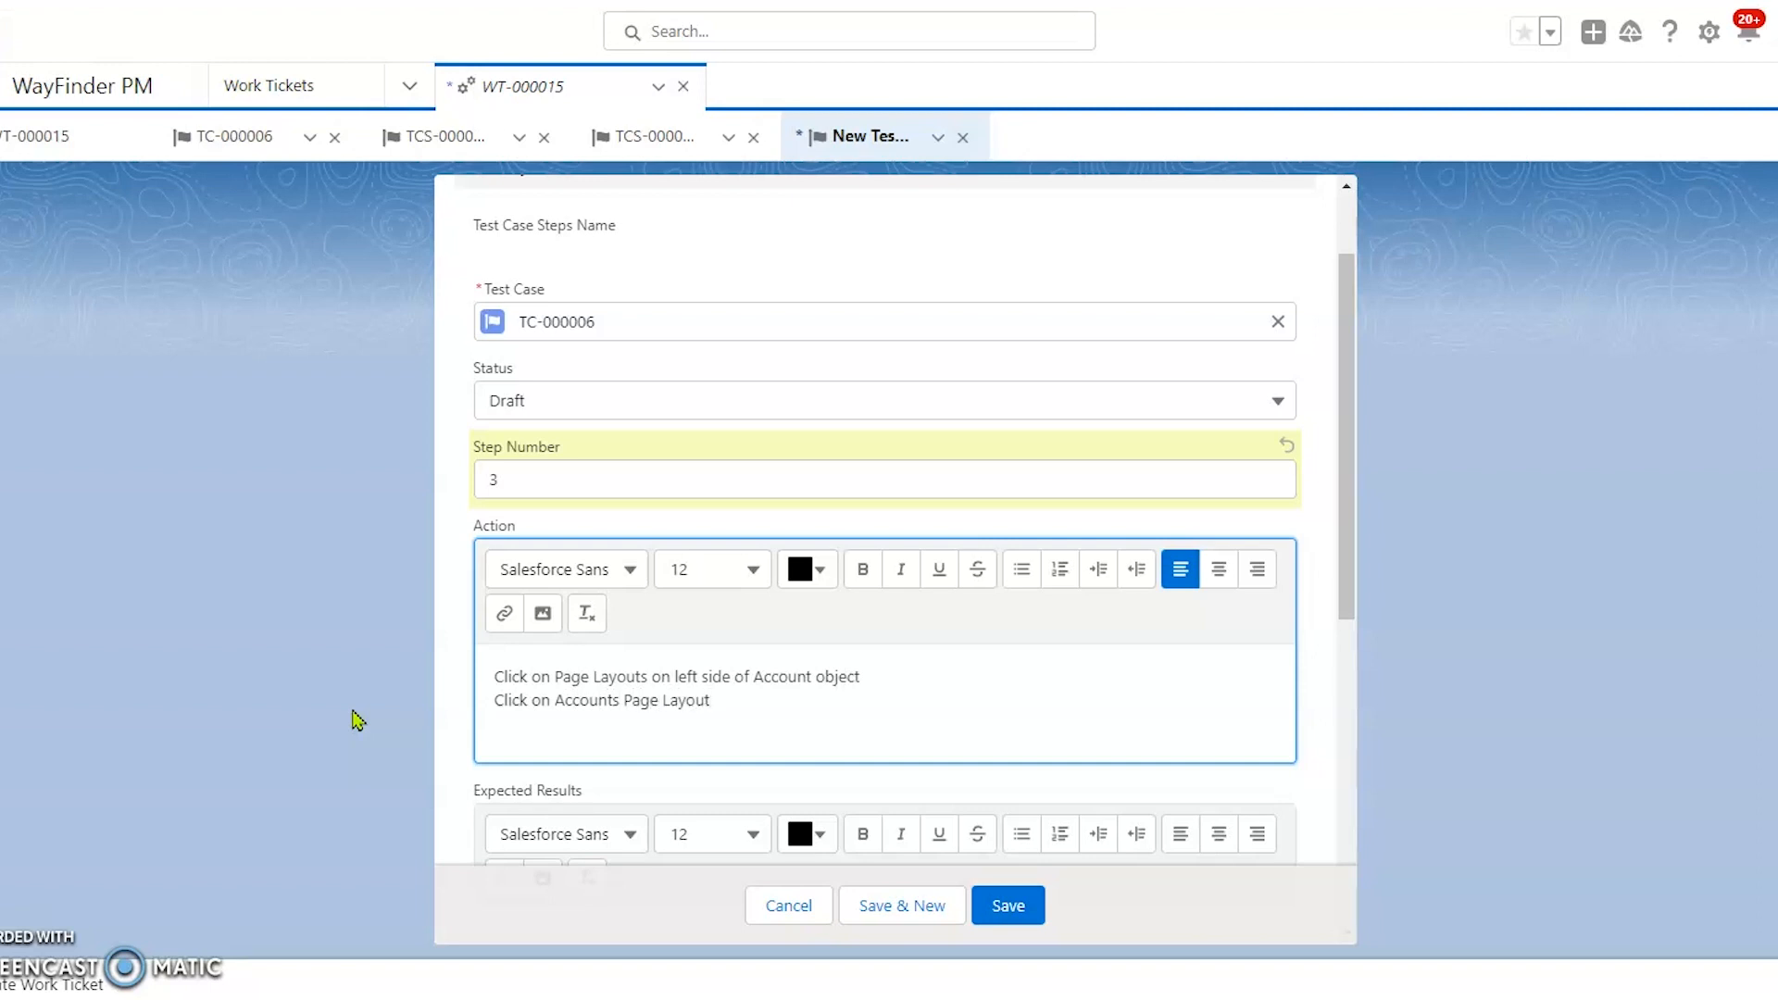
{"action": "type", "text": "Add field to theppage and save"}
{"action": "left_click", "coordinate": [474, 706]}
Enter "Ability to add field to Accounts page layout" as the expected result of step 3.
{"action": "scroll", "coordinate": [491, 703], "scroll_direction": "down", "scroll_amount": 3}
{"action": "left_click", "coordinate": [508, 698]}
{"action": "type", "text": "Adility to add field to Accounts page layout"}
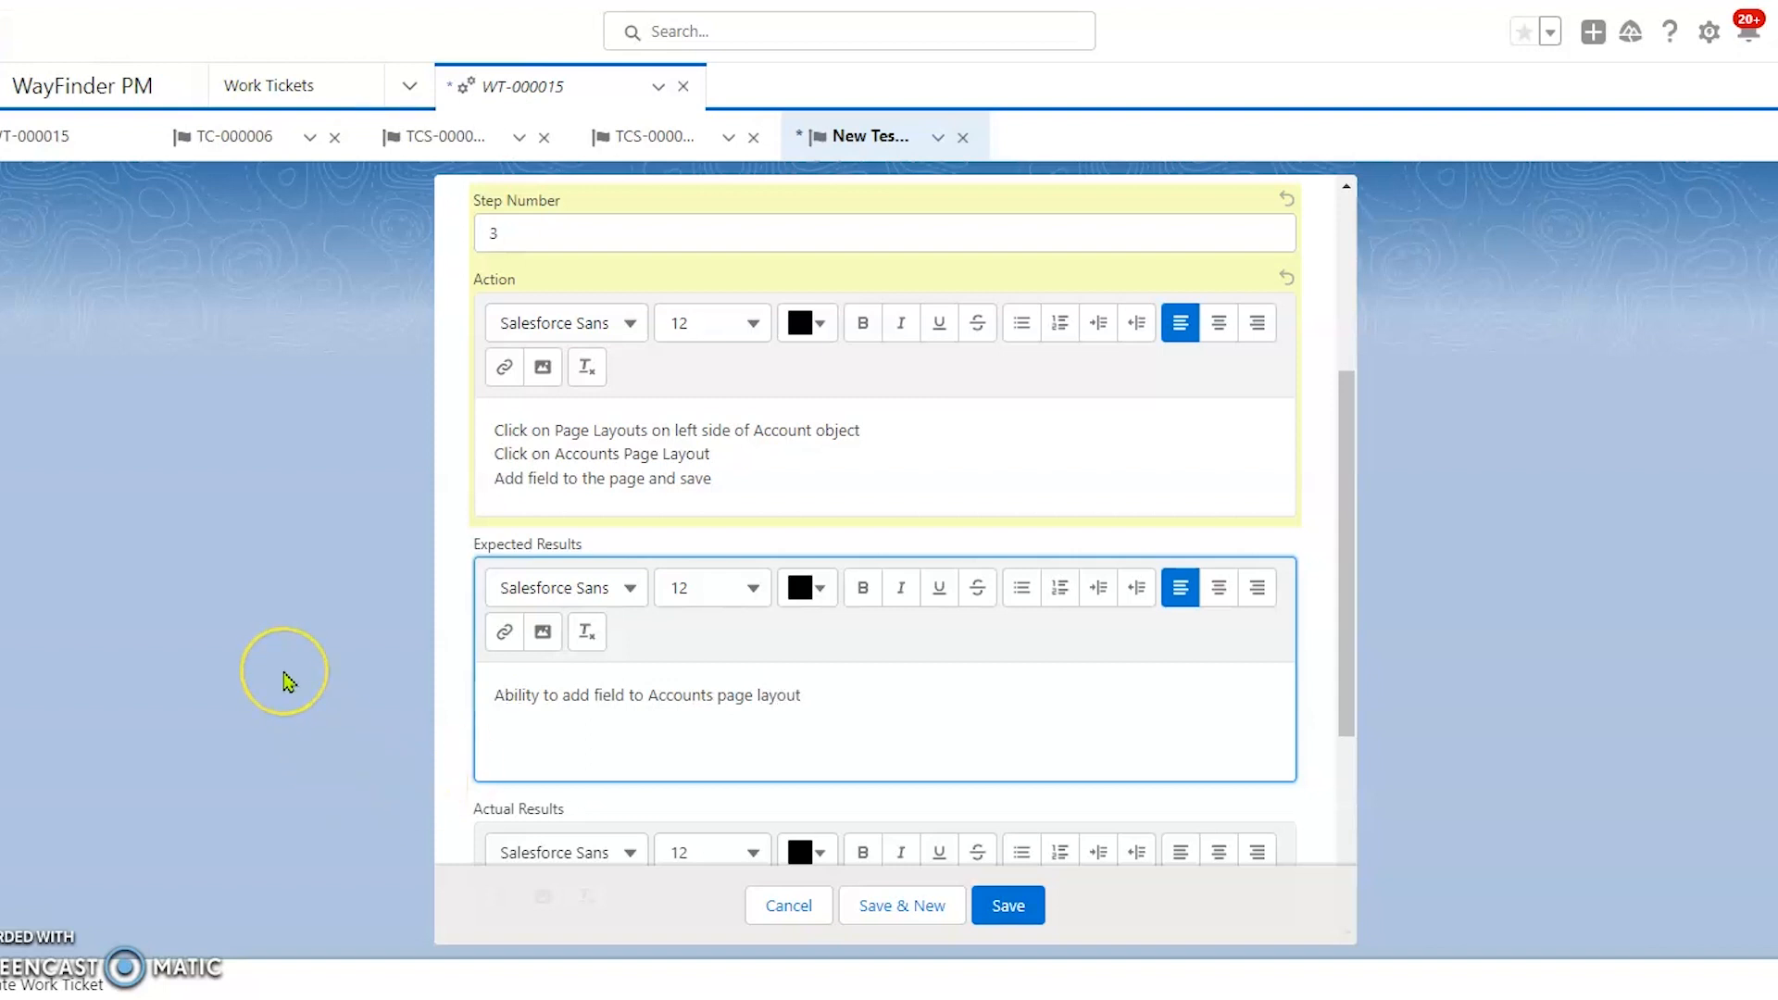
Review the step number, action lines and expected result entered for the third test case step.
{"action": "scroll", "coordinate": [448, 694], "scroll_direction": "up", "scroll_amount": 1}
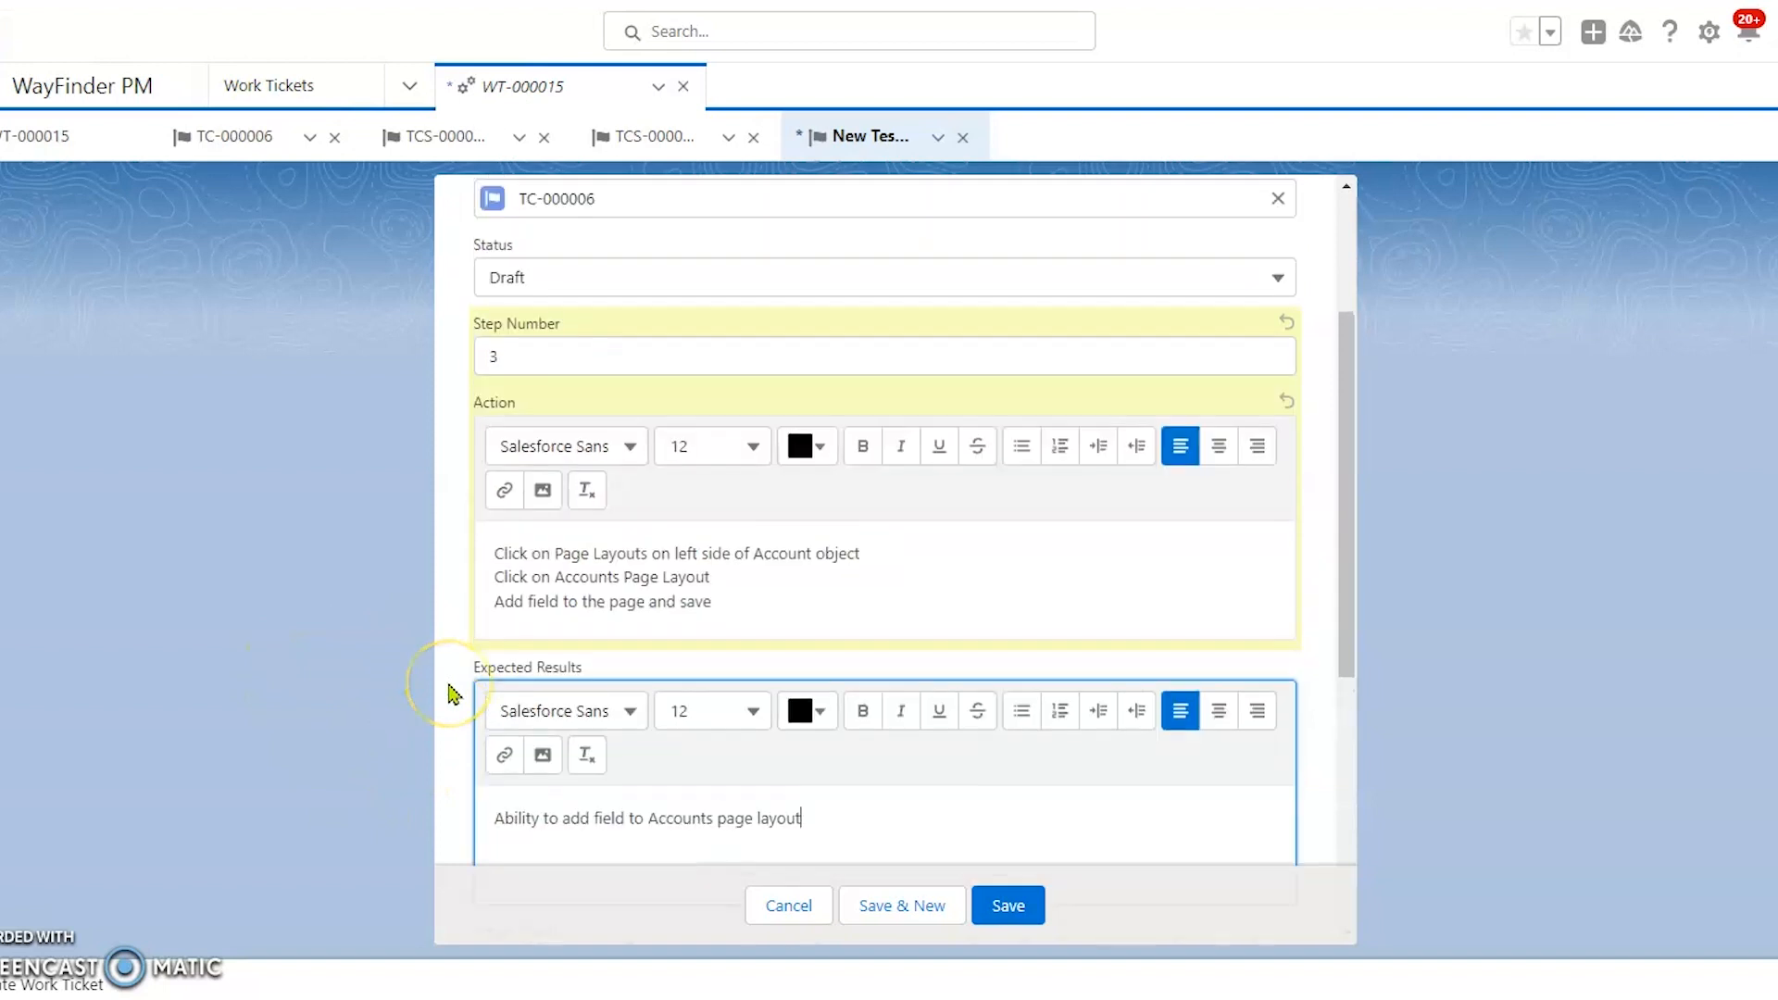
{"action": "scroll", "coordinate": [450, 695], "scroll_direction": "up", "scroll_amount": 1}
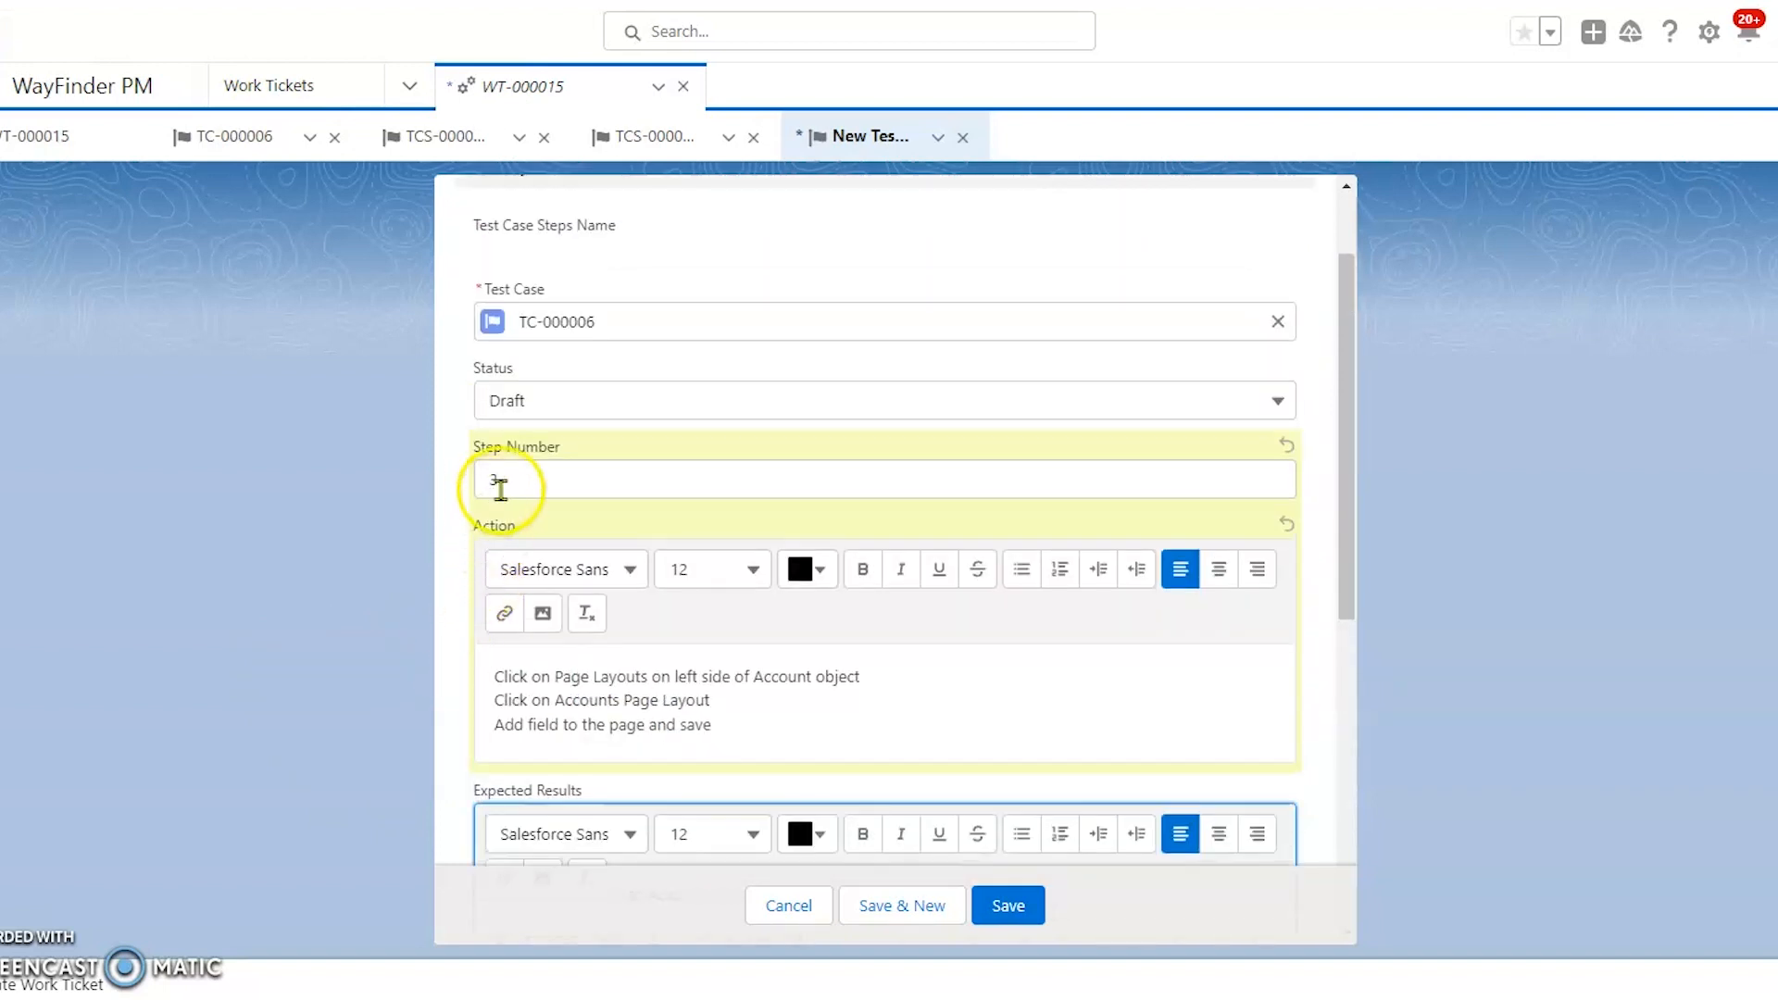
{"action": "scroll", "coordinate": [480, 702], "scroll_direction": "down", "scroll_amount": 2}
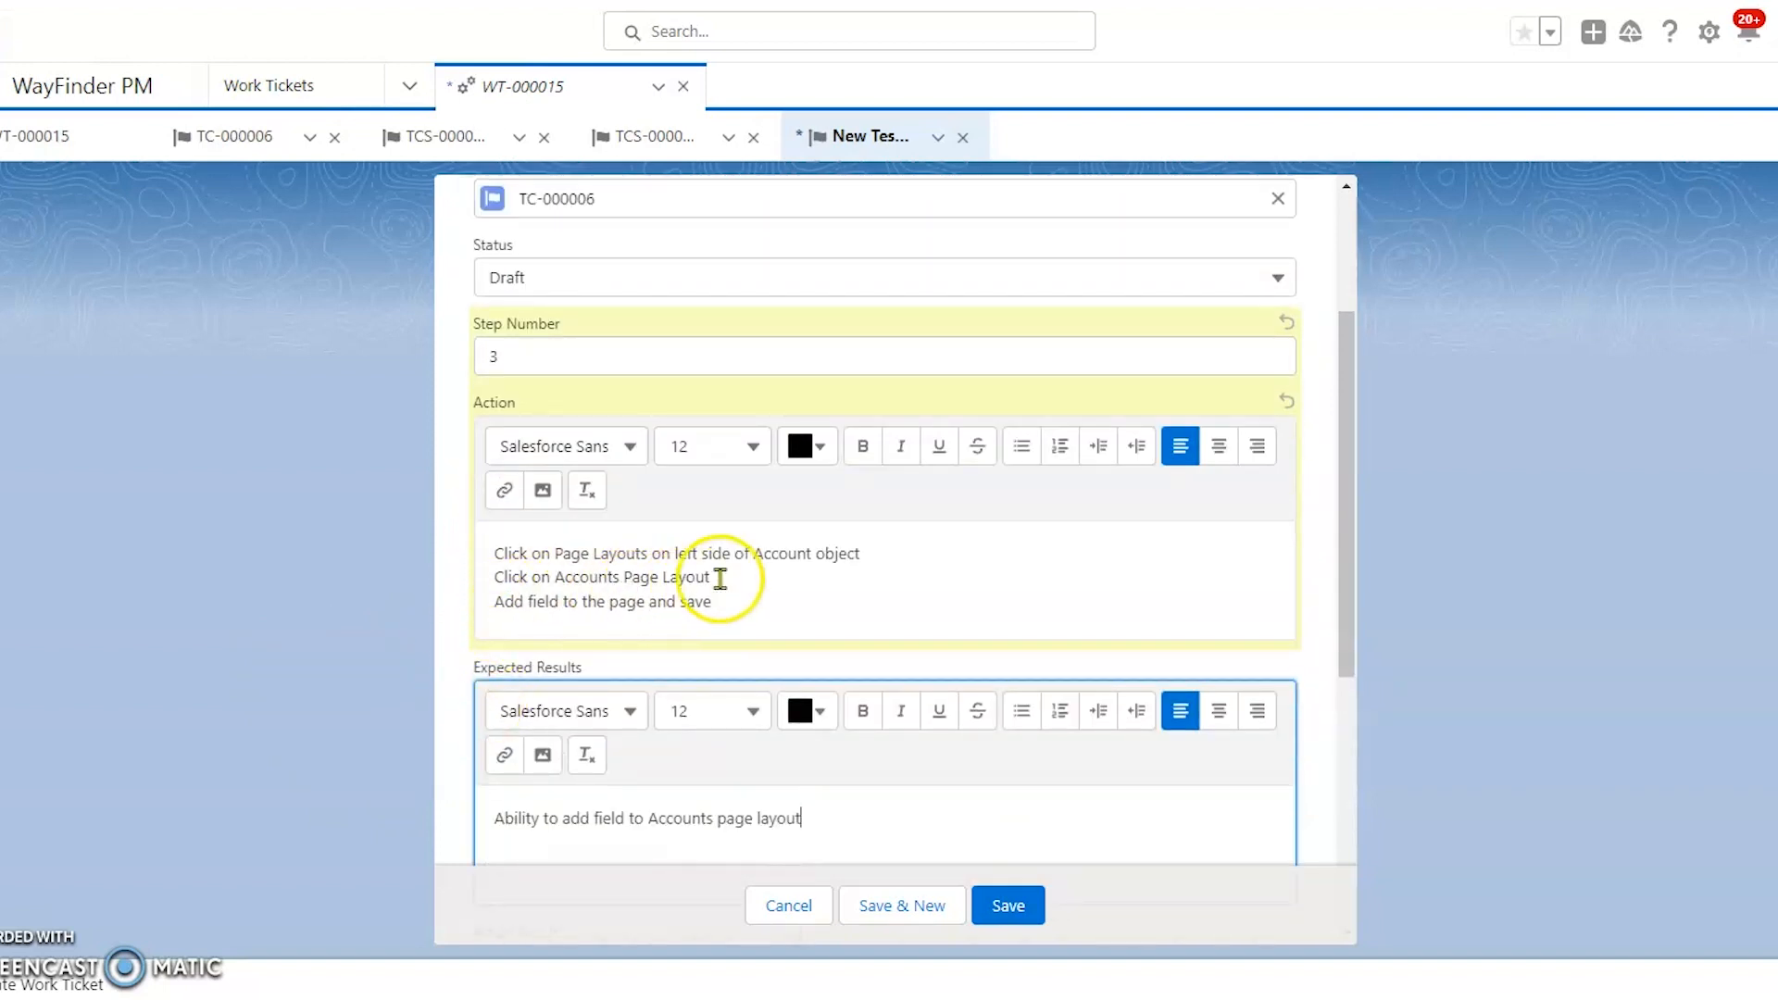
{"action": "left_click", "coordinate": [770, 579]}
{"action": "scroll", "coordinate": [761, 603], "scroll_direction": "down", "scroll_amount": 1}
{"action": "left_click", "coordinate": [516, 741]}
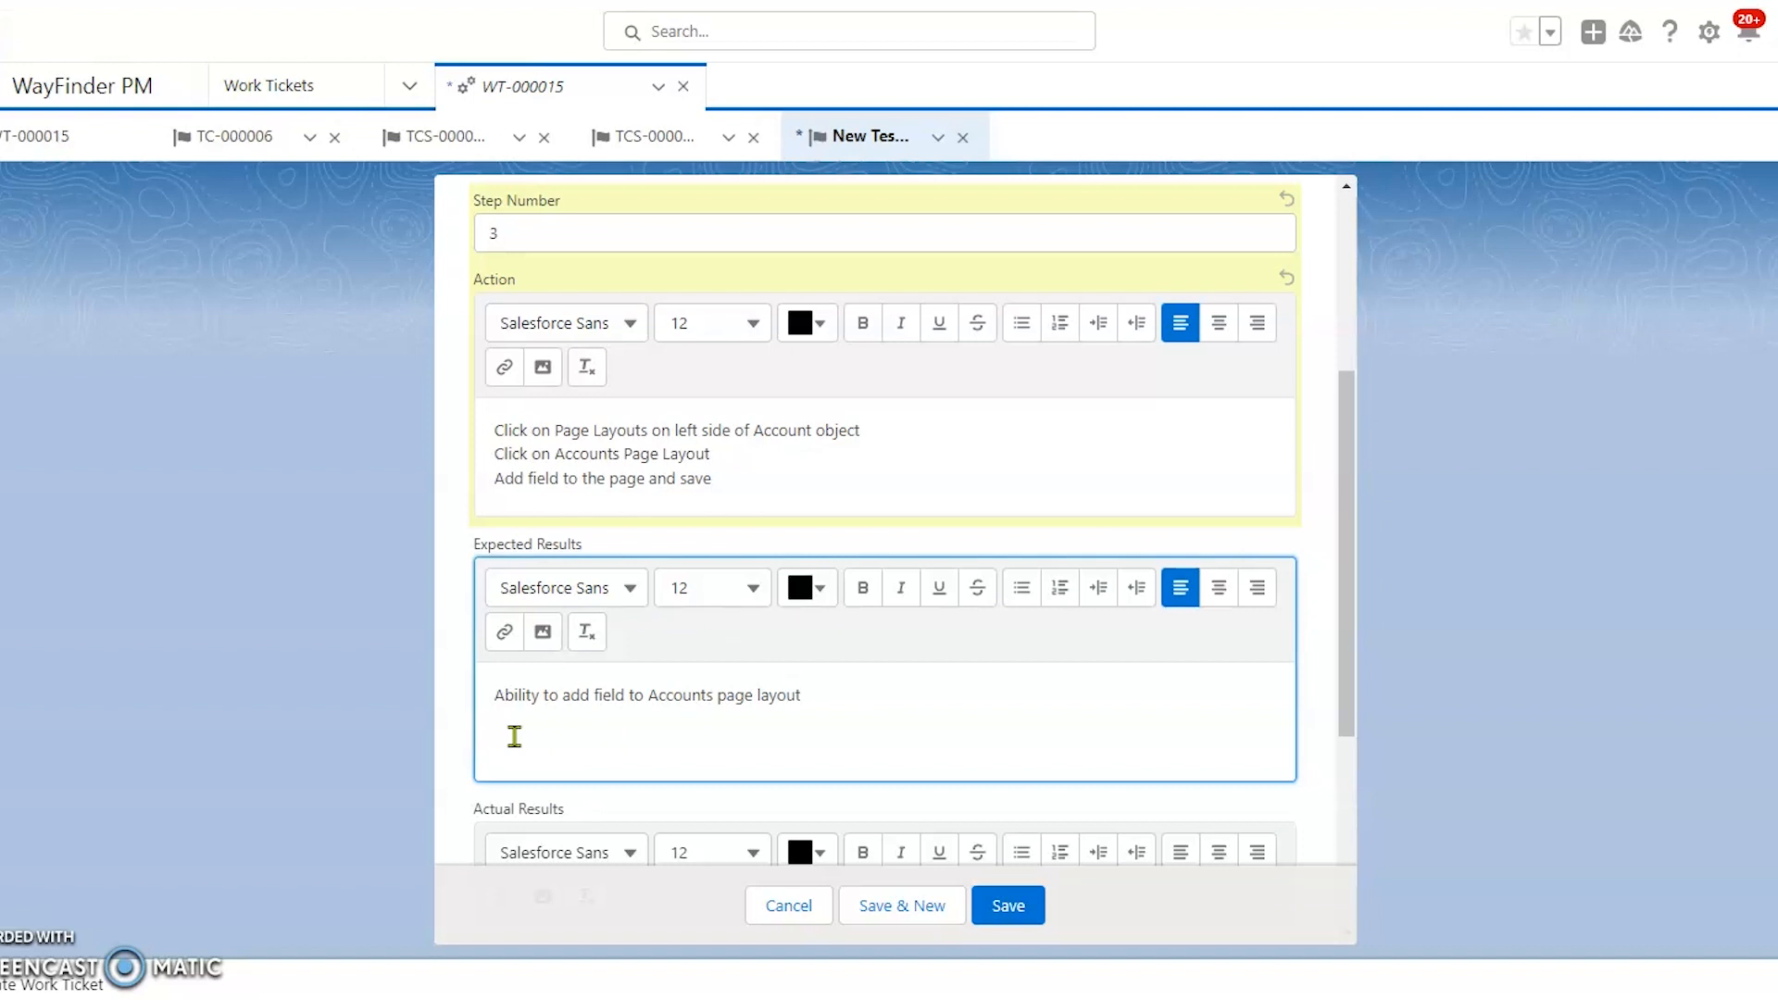
{"action": "left_click", "coordinate": [617, 730]}
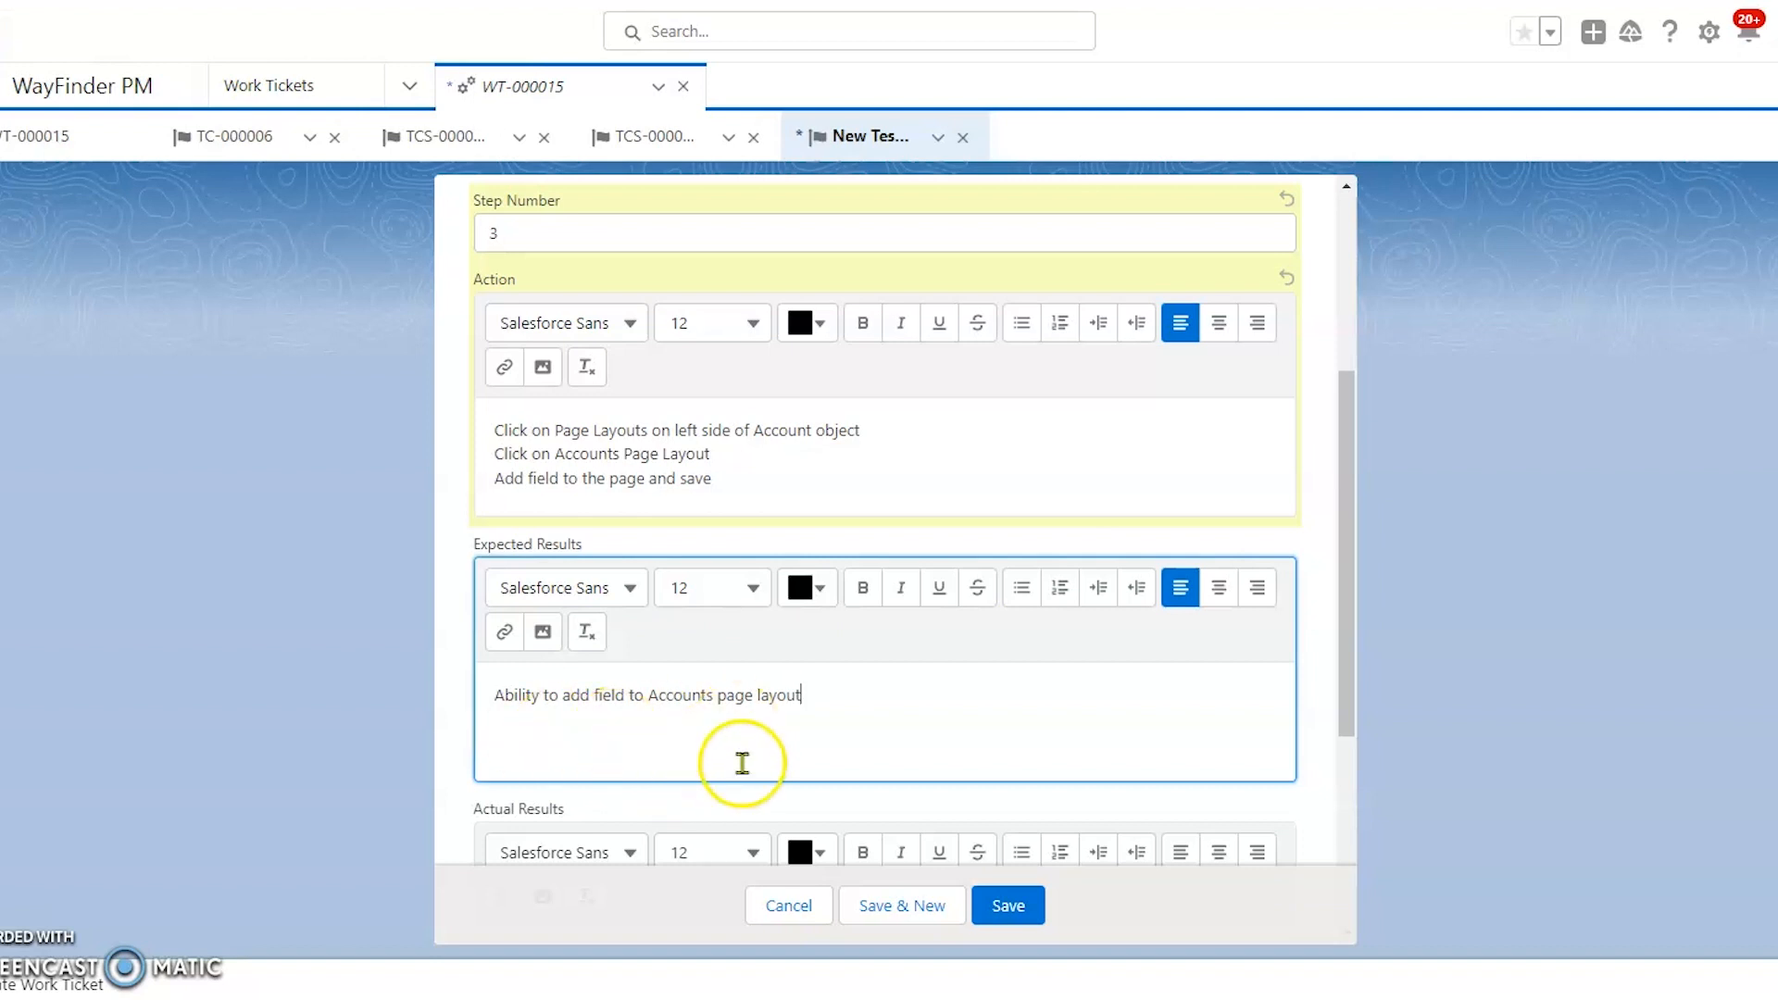
Save the third test case step, return to its parent test case TC-000006 and review the listed test case steps.
{"action": "left_click", "coordinate": [1009, 907]}
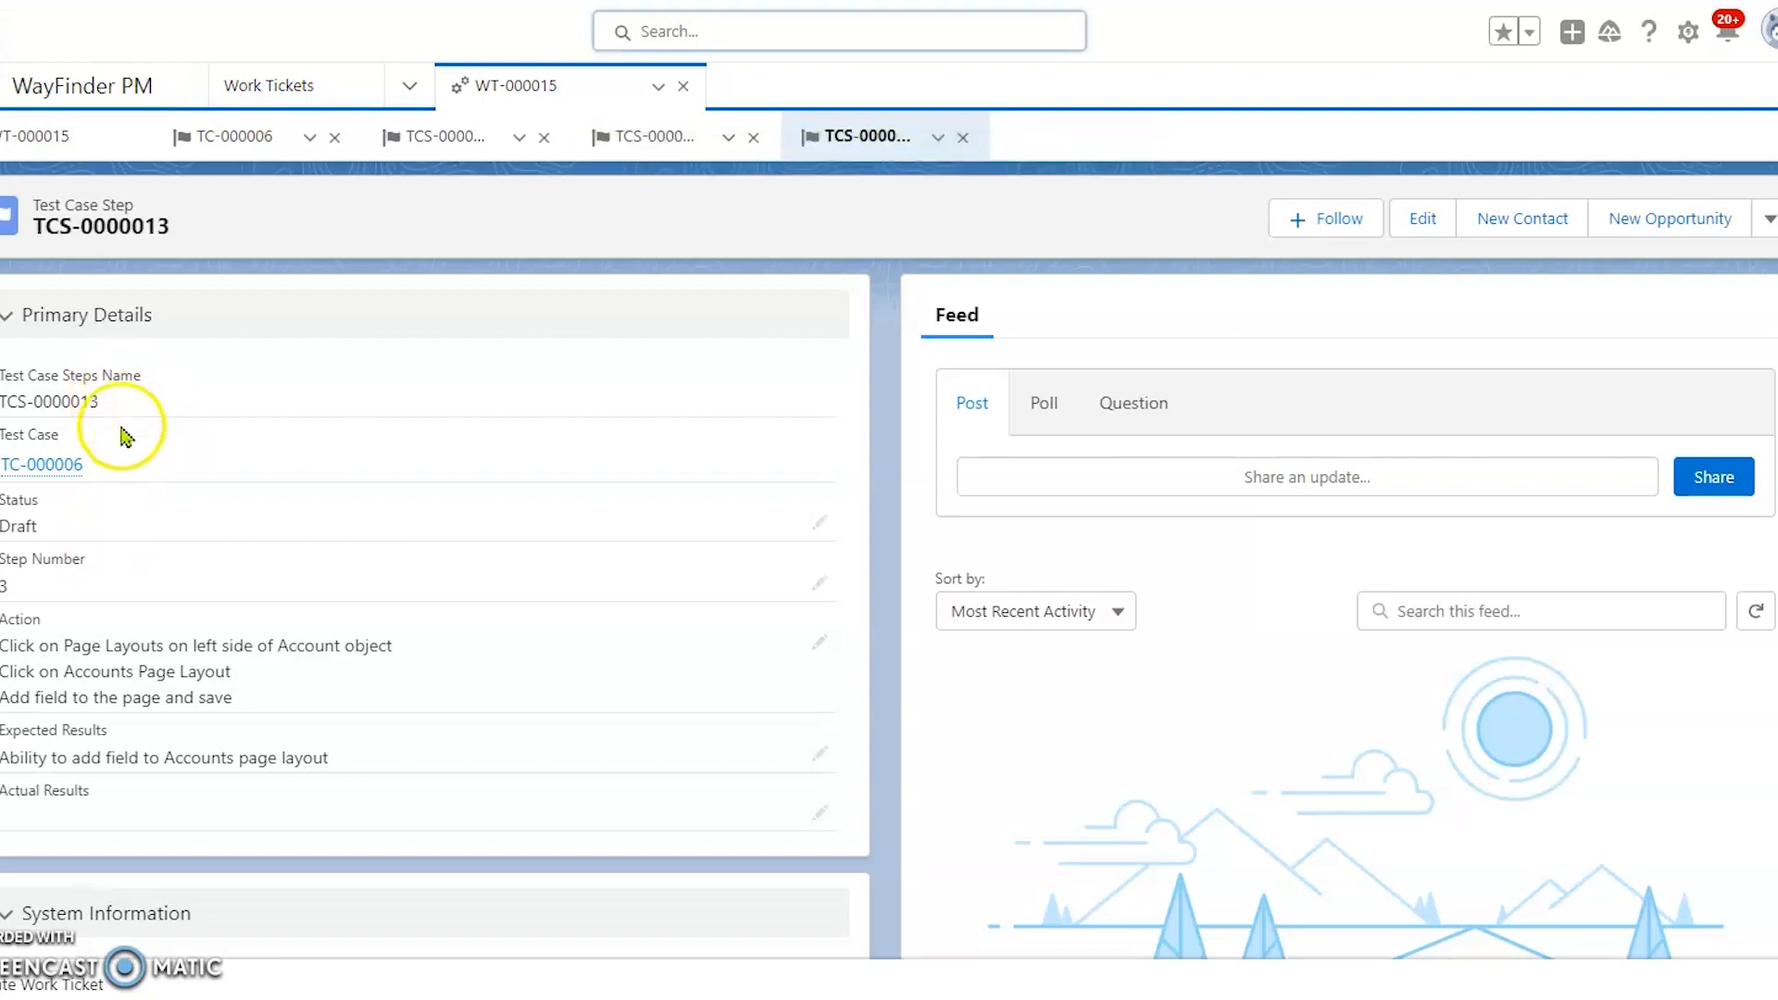
{"action": "scroll", "coordinate": [134, 824], "scroll_direction": "down", "scroll_amount": 1}
{"action": "scroll", "coordinate": [130, 815], "scroll_direction": "down", "scroll_amount": 1}
{"action": "scroll", "coordinate": [121, 796], "scroll_direction": "up", "scroll_amount": 3}
{"action": "left_click", "coordinate": [67, 476]}
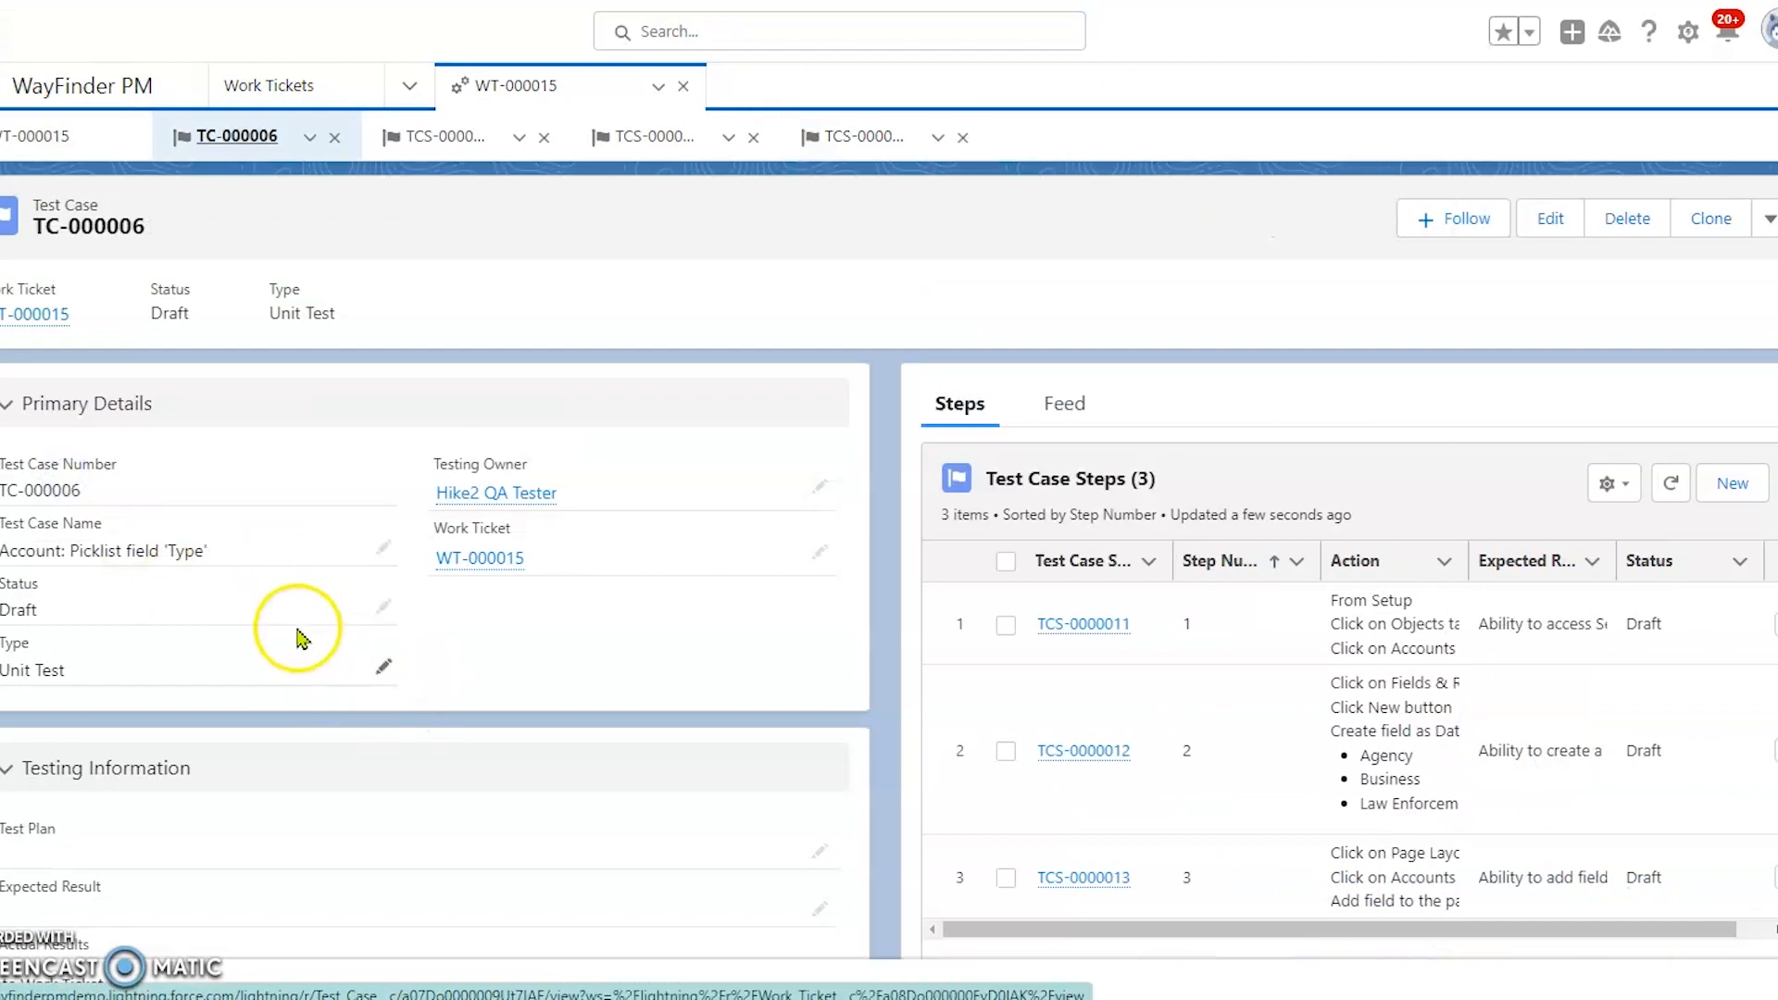
{"action": "mouse_move", "coordinate": [42, 317]}
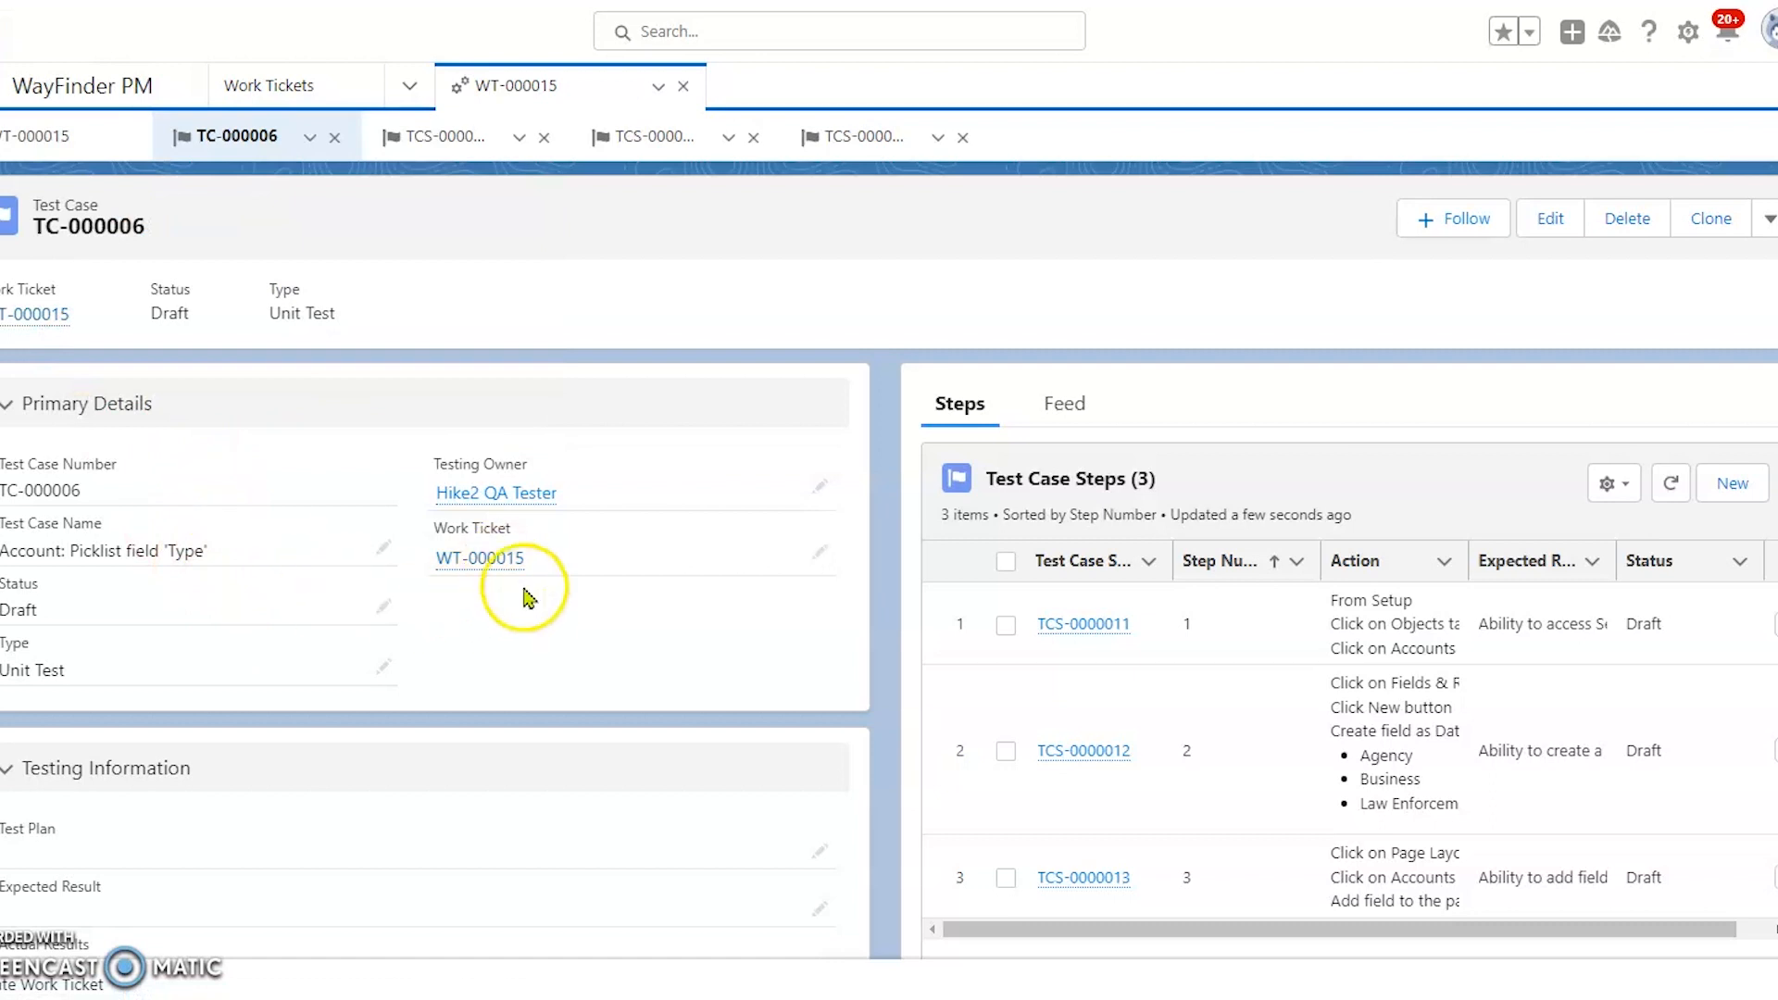
{"action": "scroll", "coordinate": [518, 648], "scroll_direction": "down", "scroll_amount": 3}
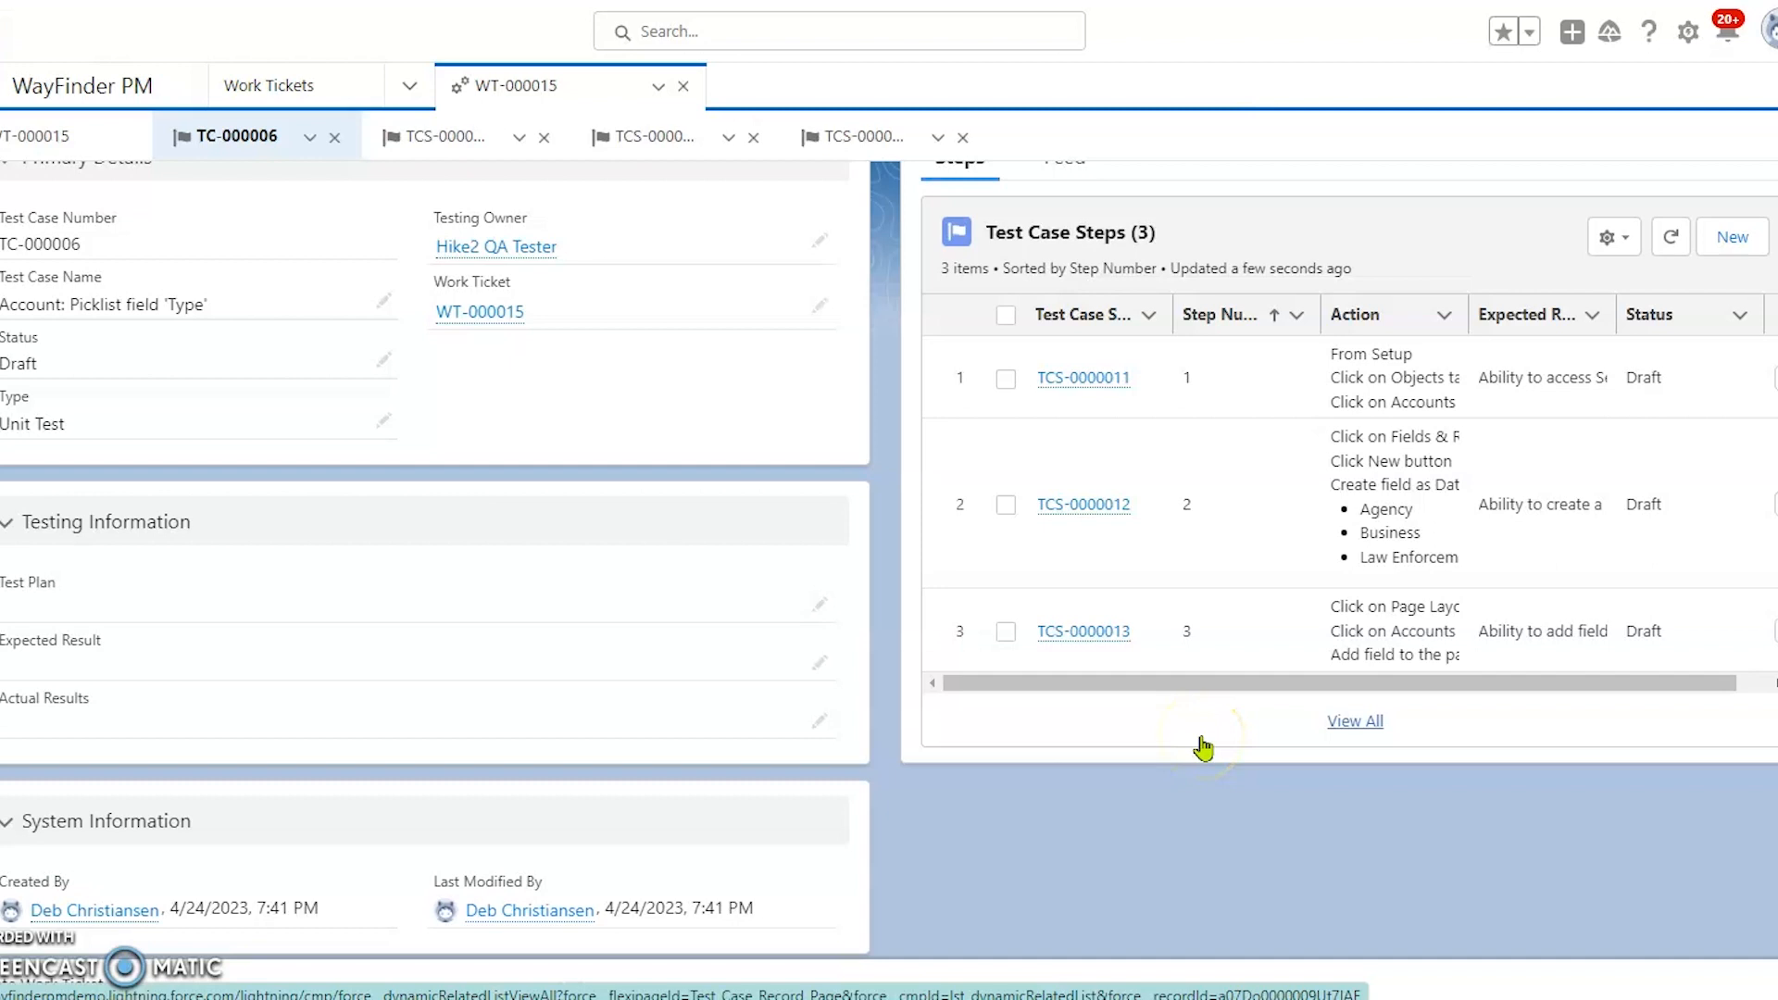
{"action": "scroll", "coordinate": [1203, 747], "scroll_direction": "up", "scroll_amount": 3}
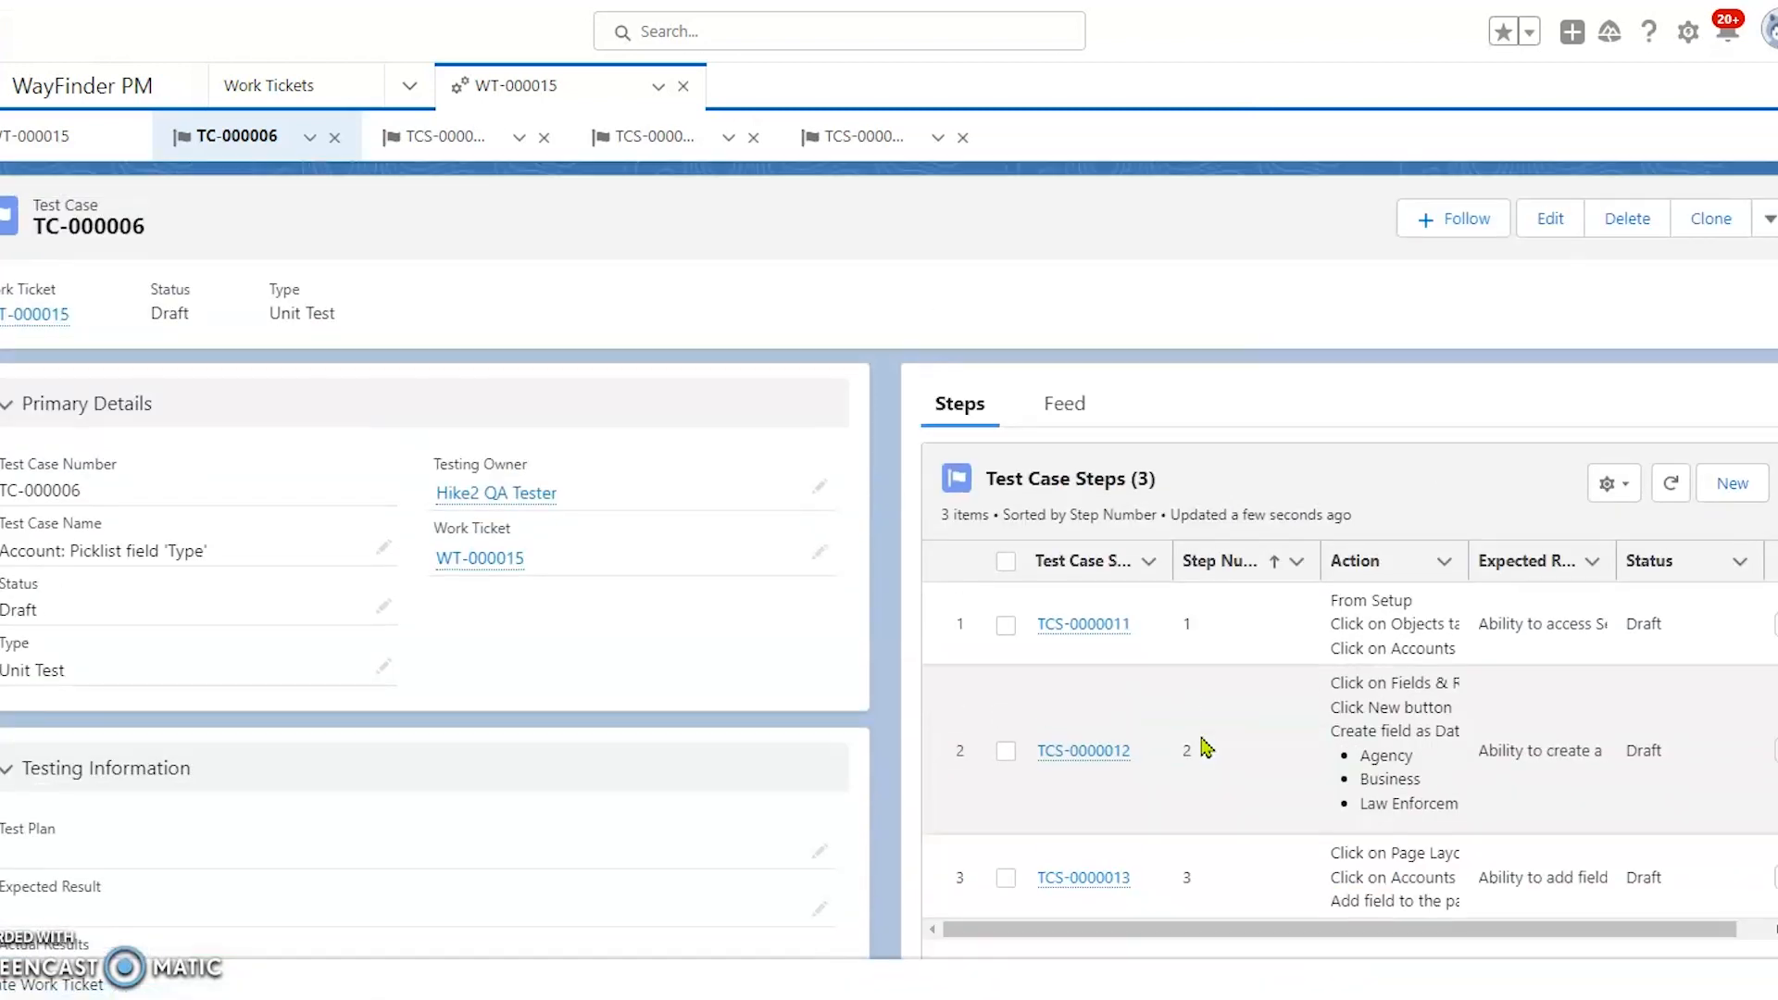
Open the linked work ticket WT-000015 and examine its test cases, attachments and deployment details.
{"action": "left_click", "coordinate": [498, 563]}
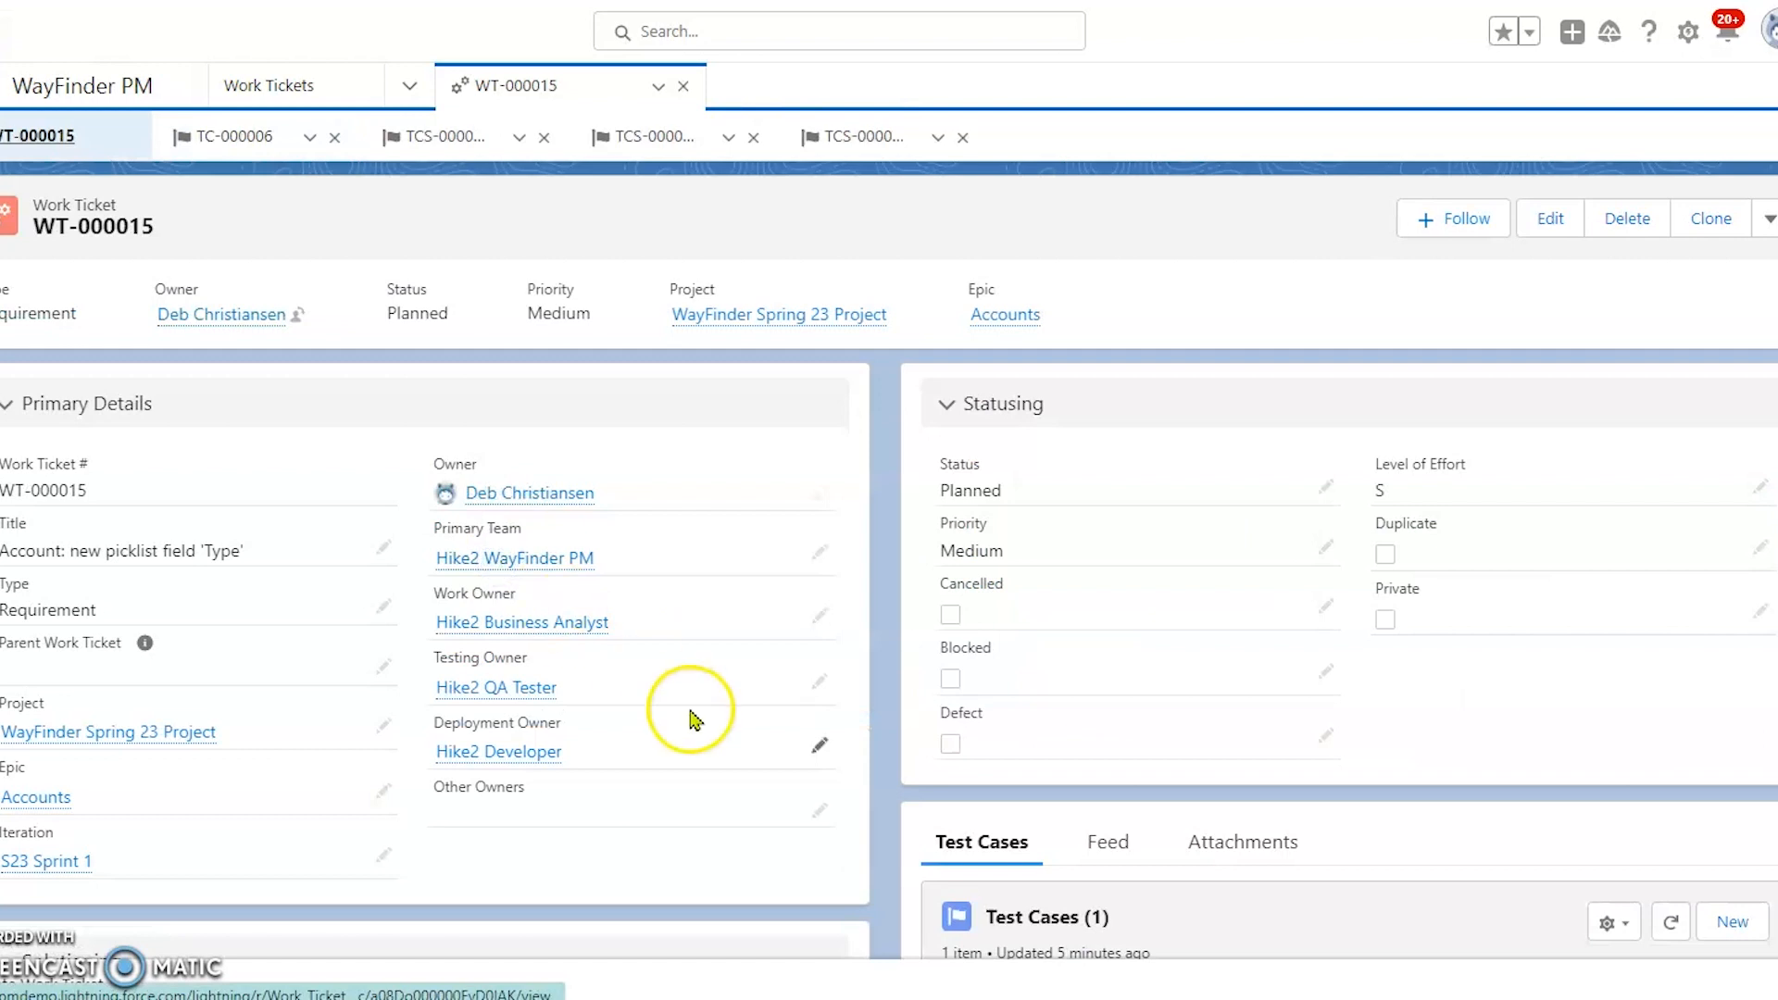
{"action": "scroll", "coordinate": [723, 708], "scroll_direction": "down", "scroll_amount": 4}
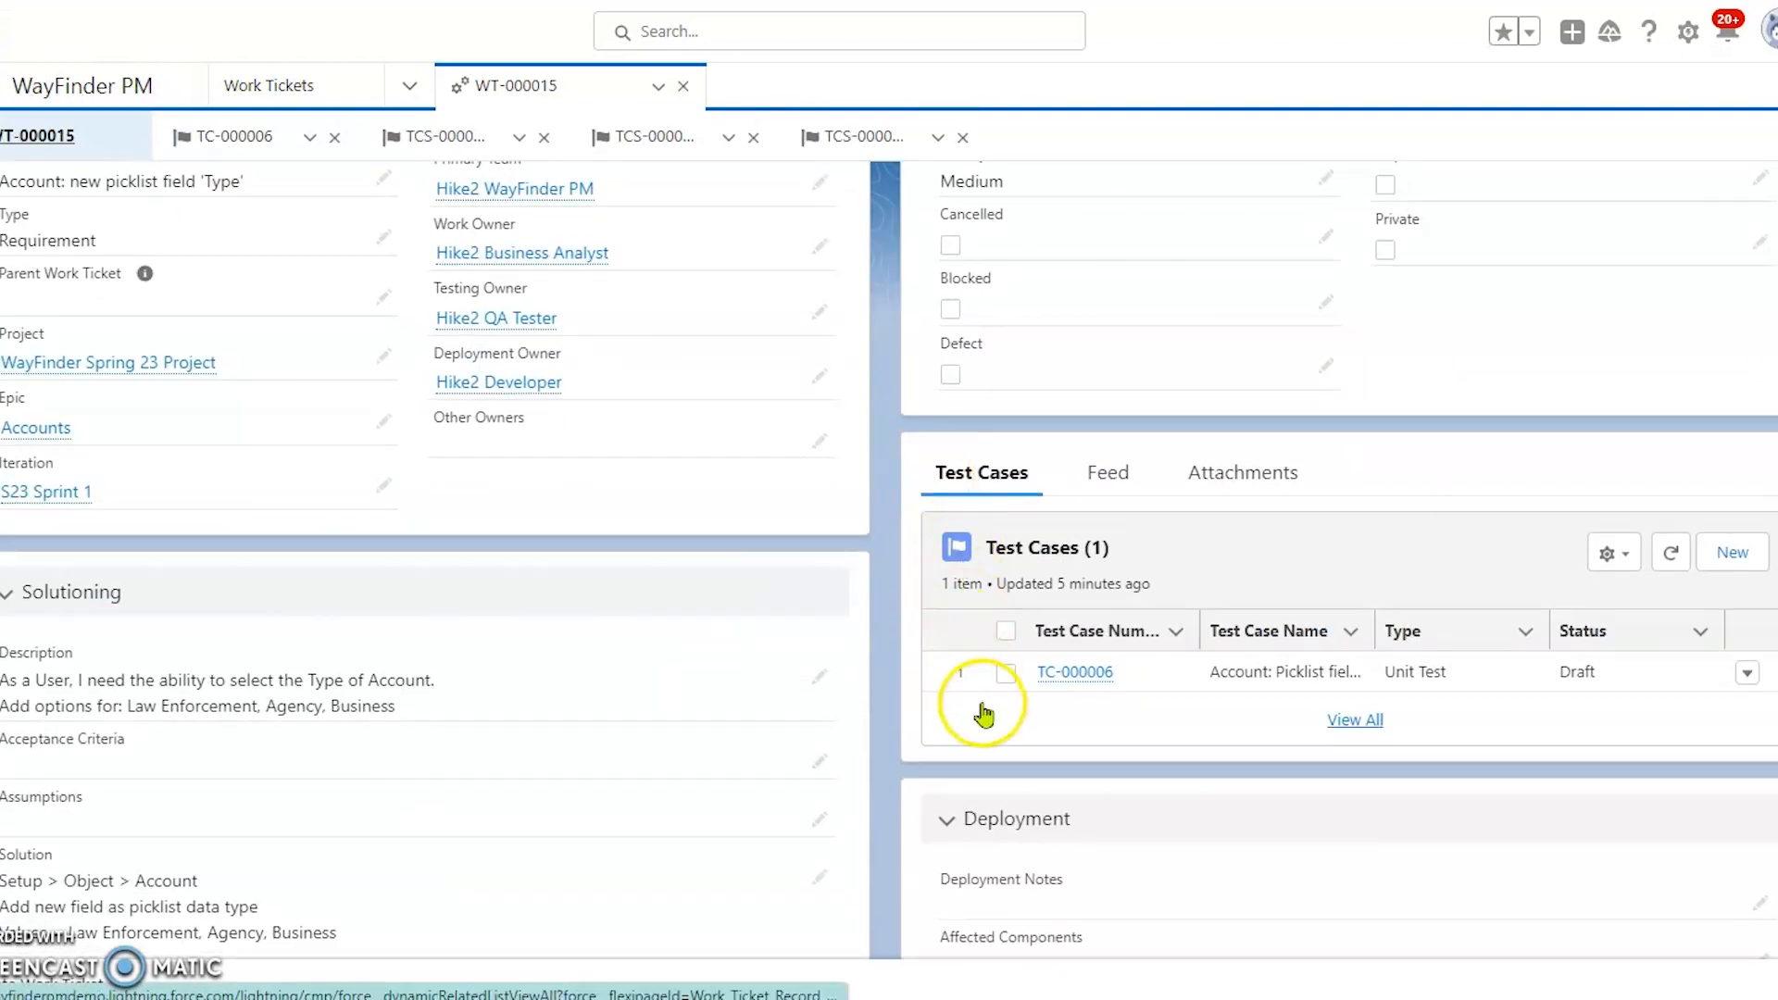
{"action": "left_click", "coordinate": [1338, 567]}
{"action": "left_click", "coordinate": [1250, 470]}
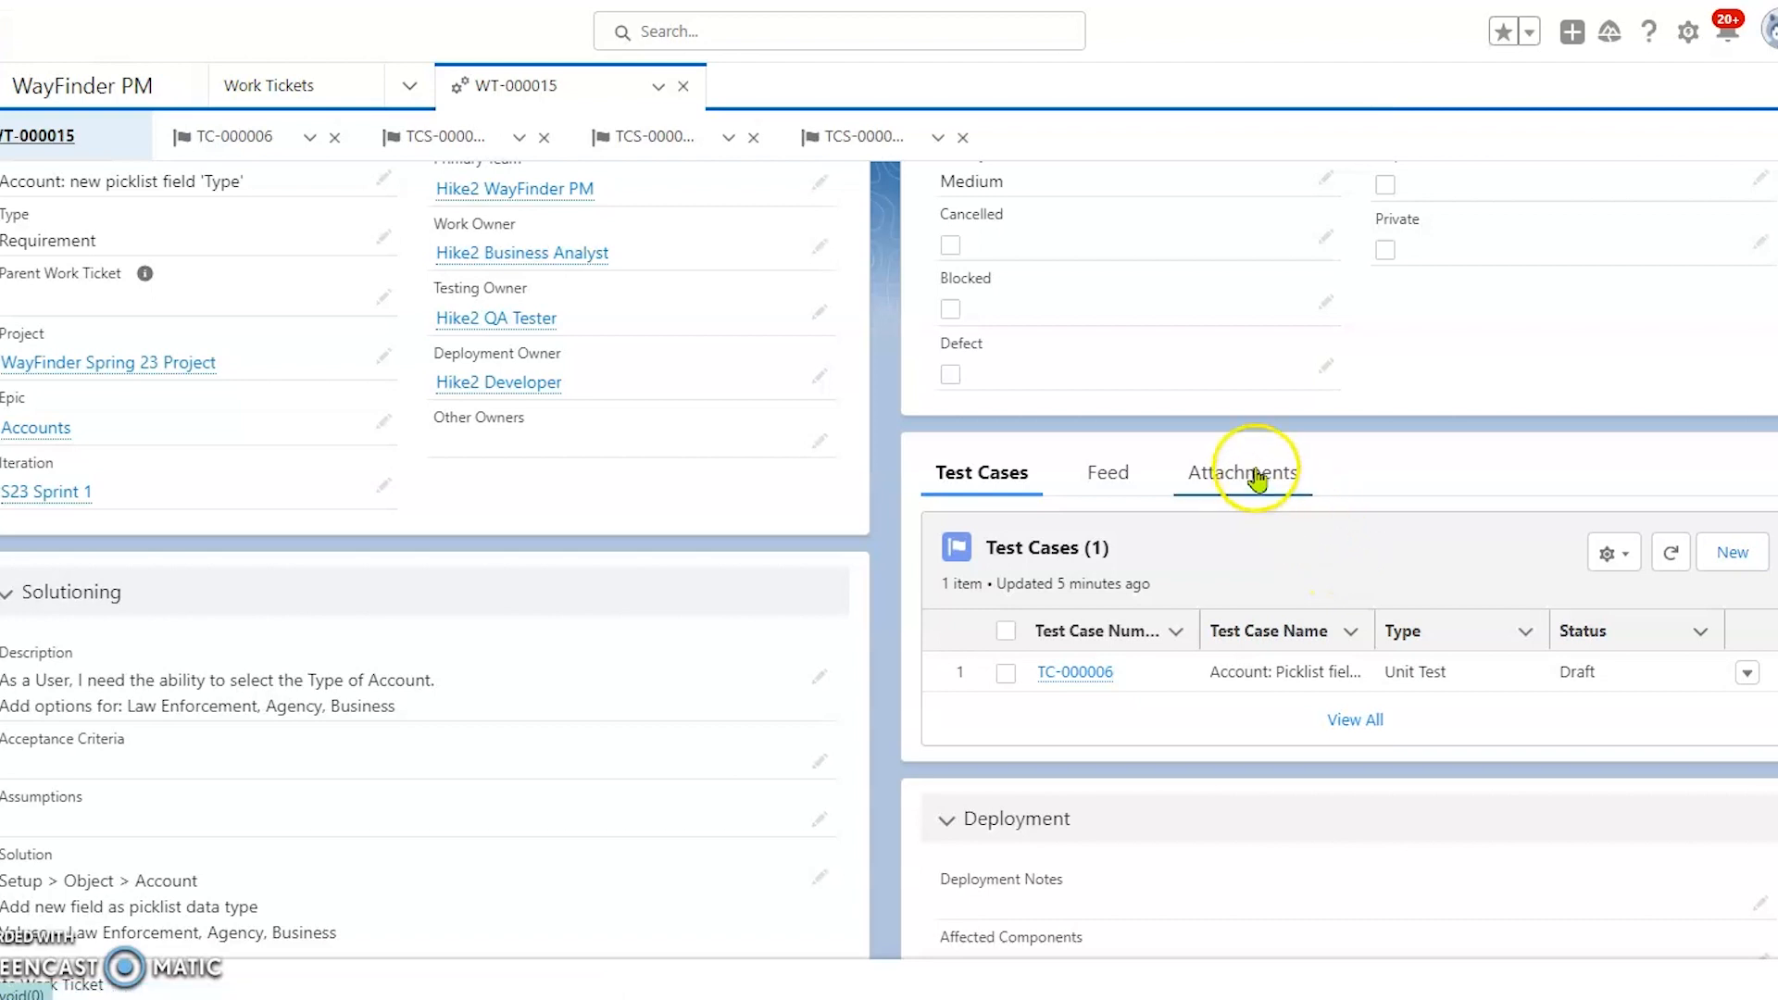
{"action": "scroll", "coordinate": [1285, 675], "scroll_direction": "down", "scroll_amount": 1}
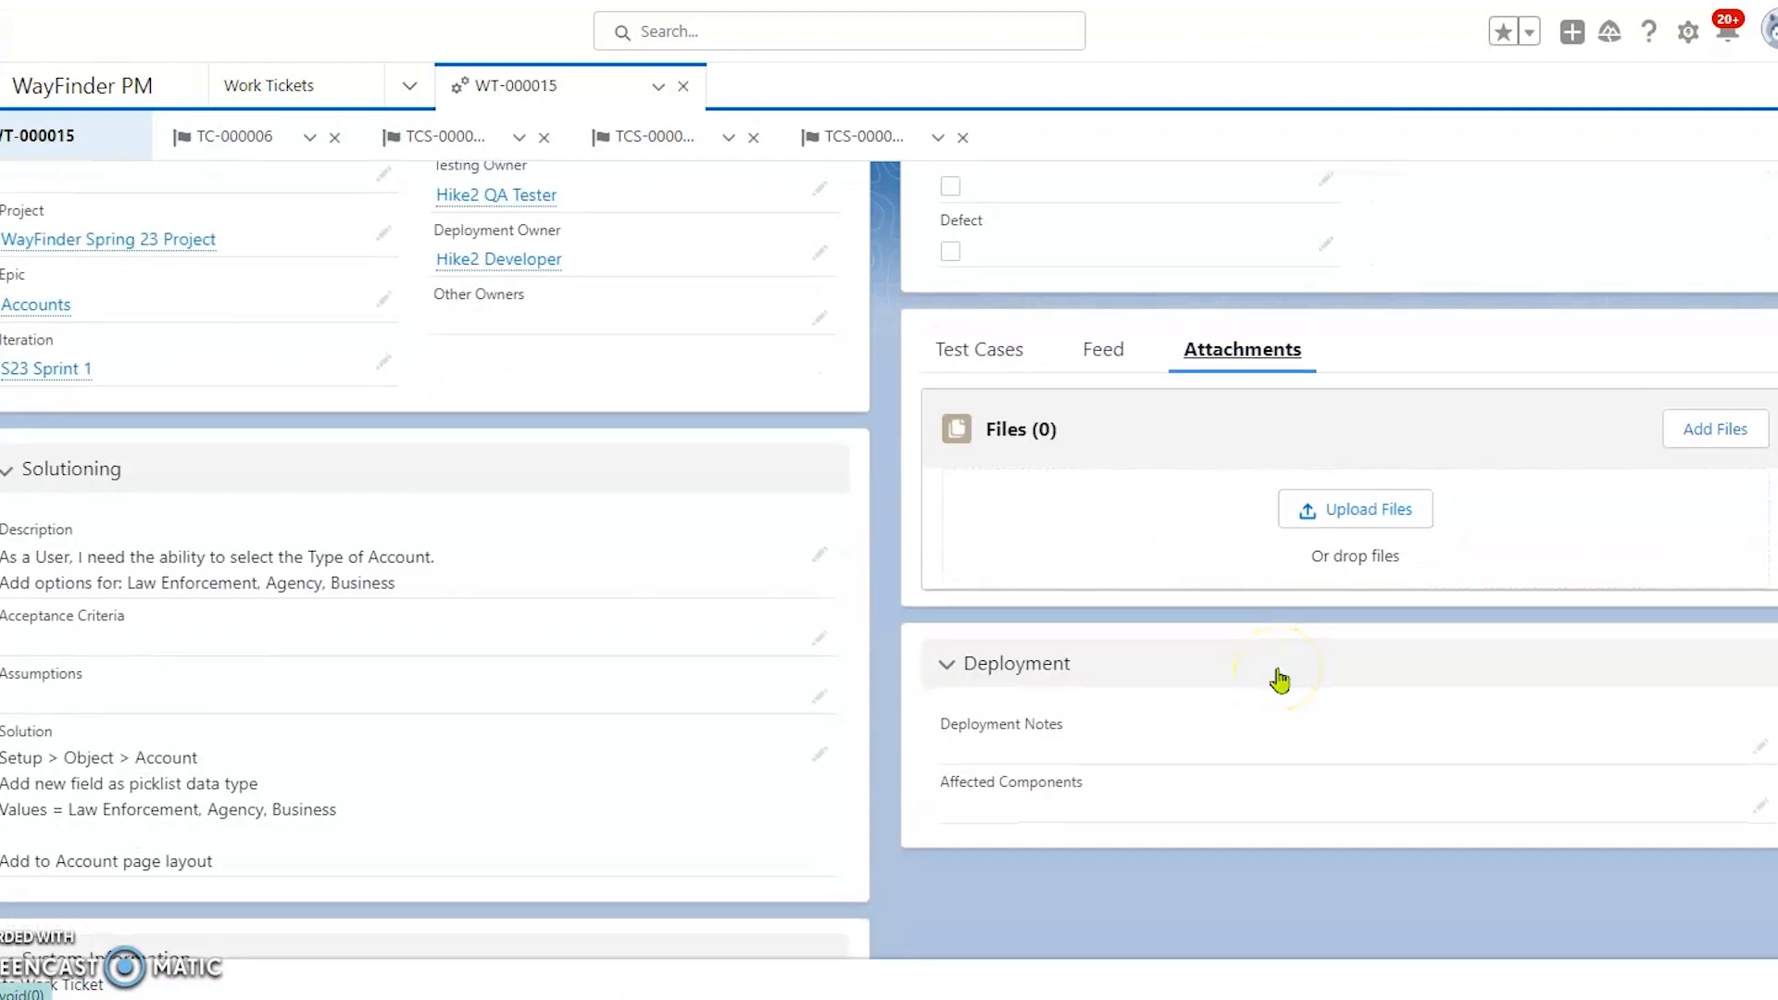
{"action": "scroll", "coordinate": [1278, 681], "scroll_direction": "up", "scroll_amount": 4}
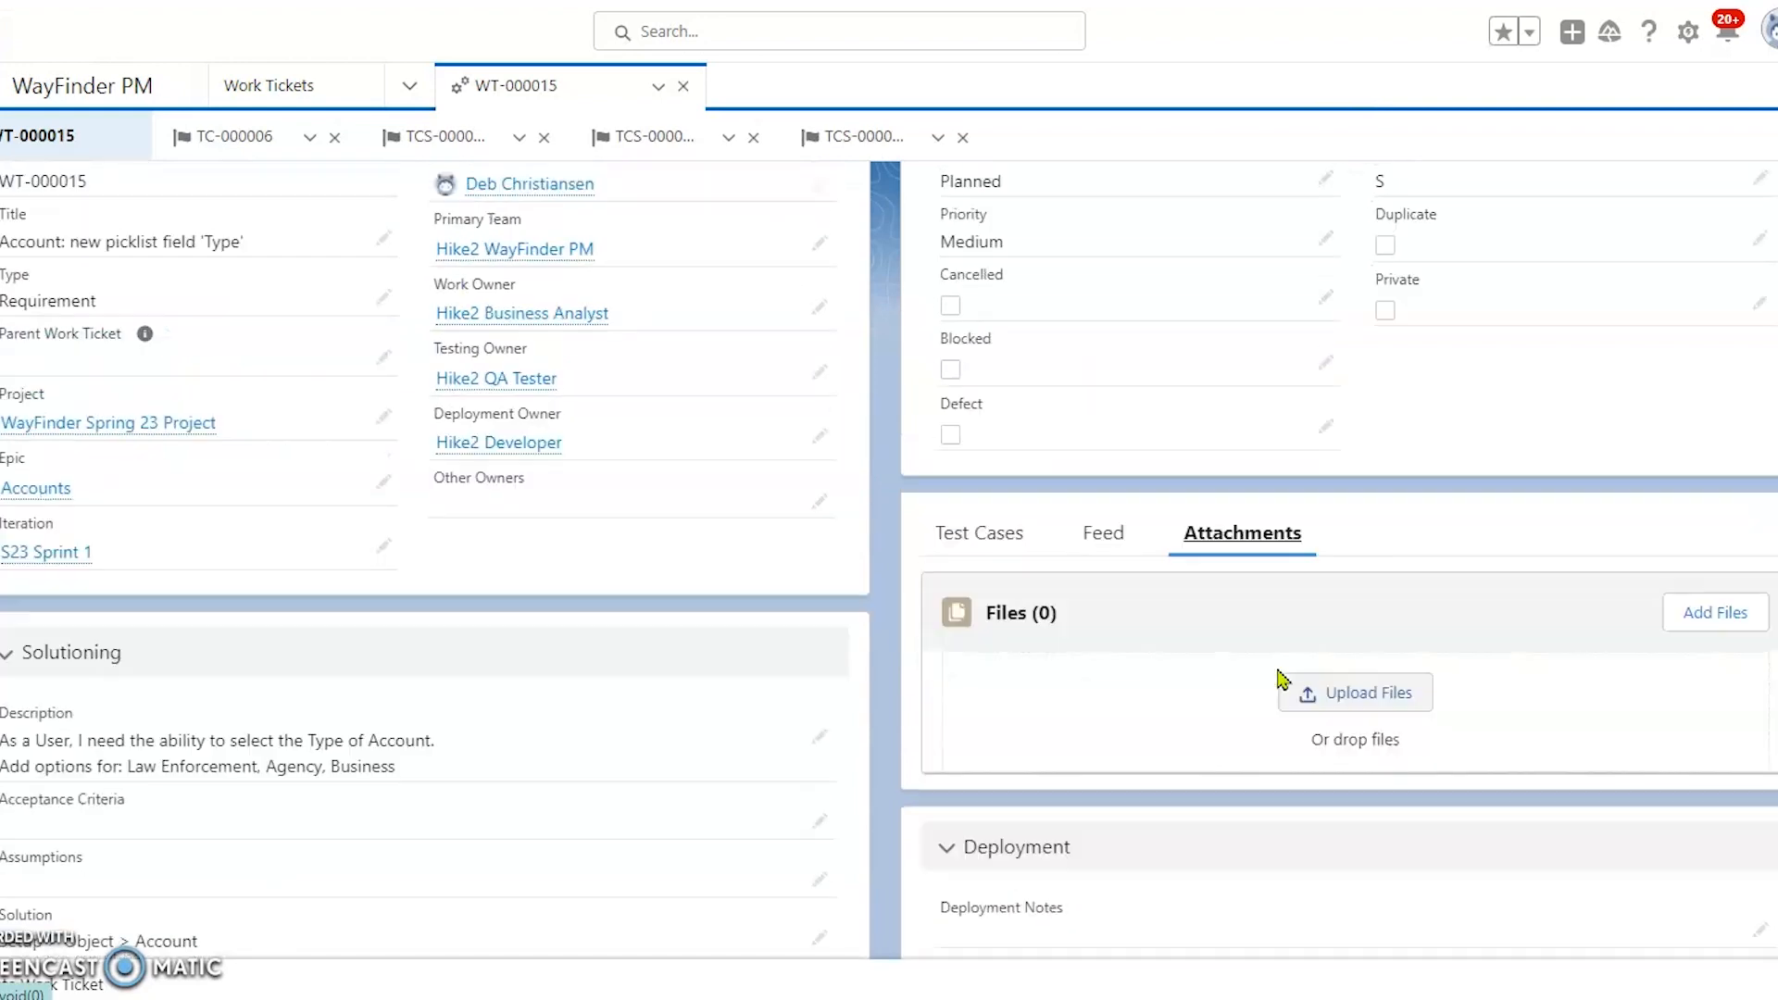
{"action": "scroll", "coordinate": [1283, 681], "scroll_direction": "up", "scroll_amount": 1}
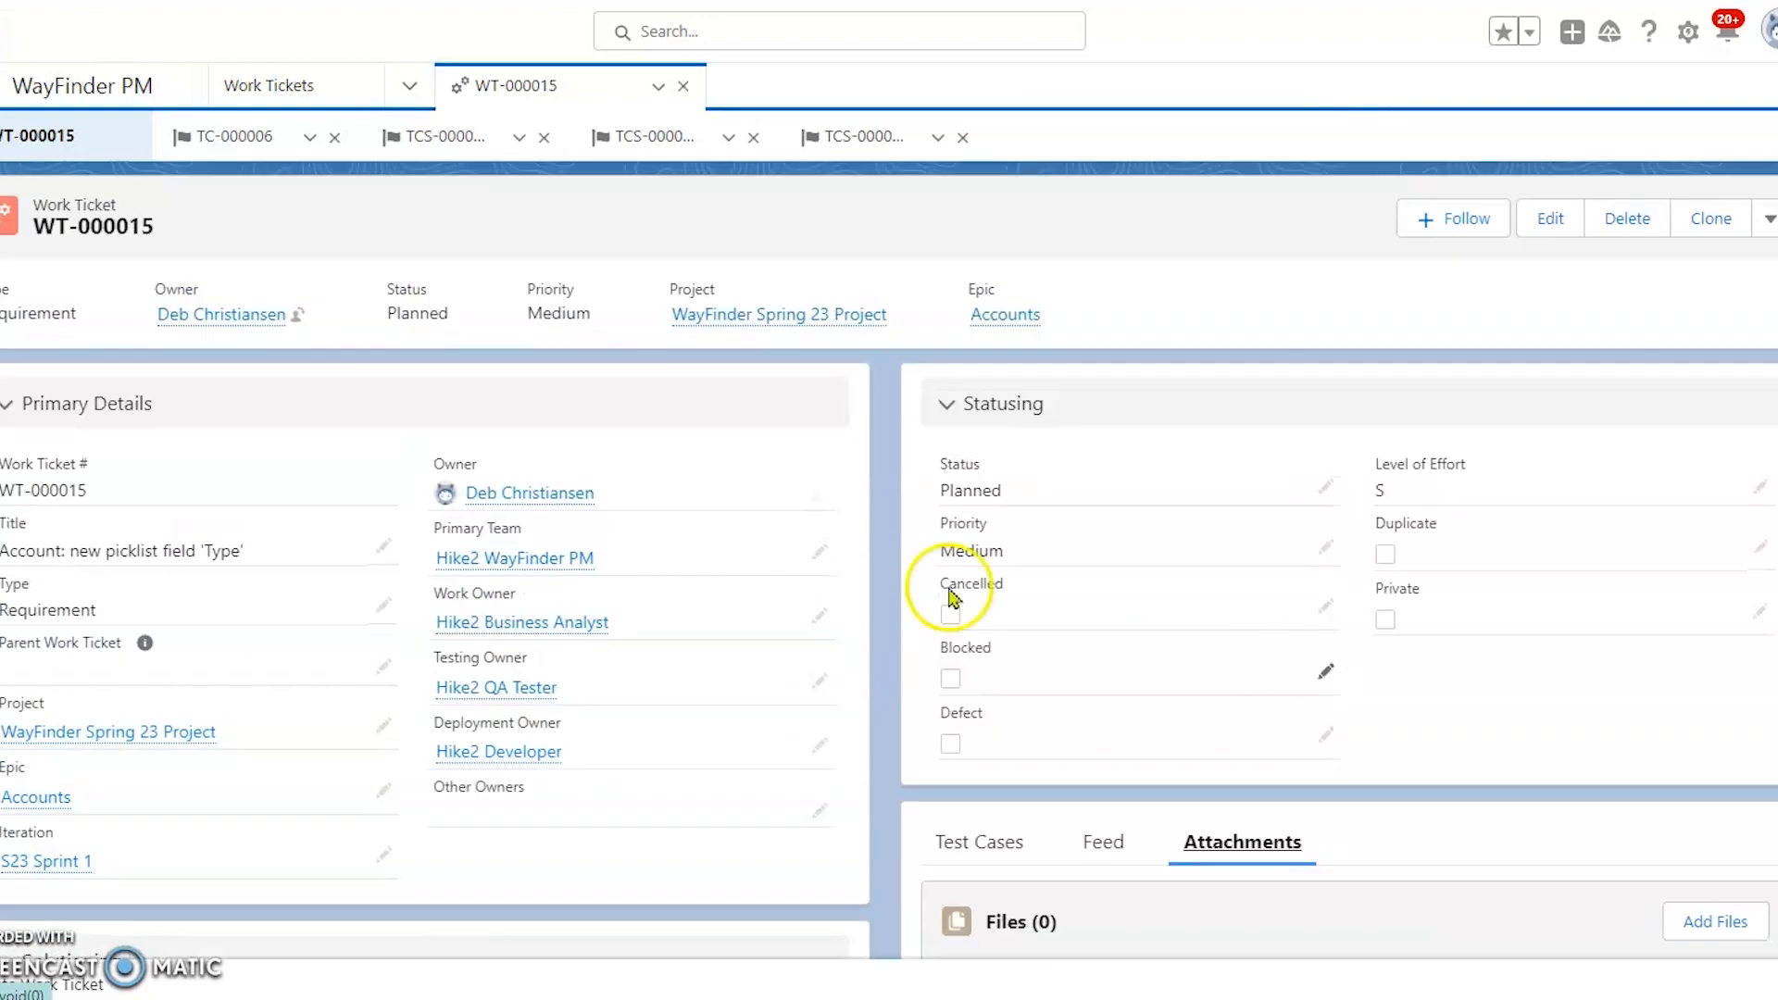